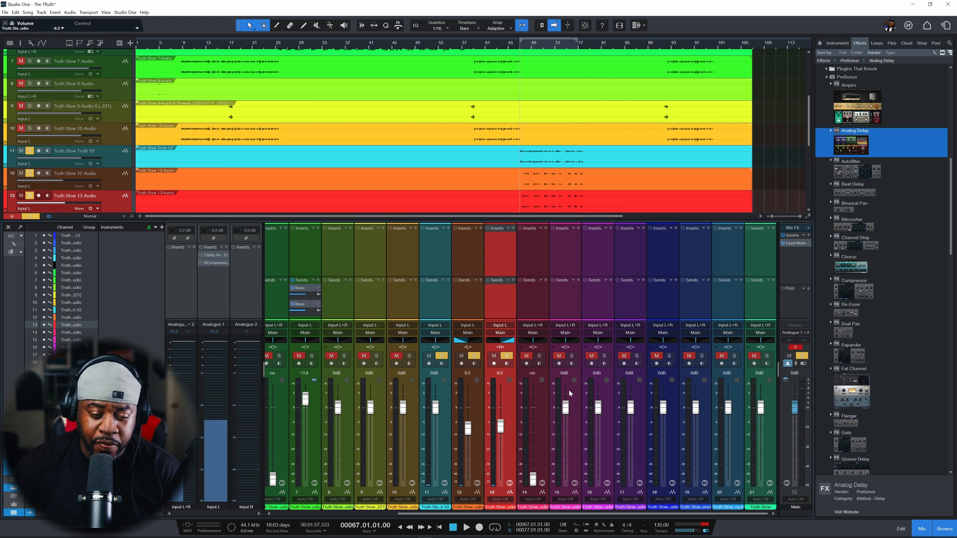
Step: Turn off solo on channels 12 and 13 and insert a Gate on the Truth Slow Truth V2 channel
left_click(474, 355)
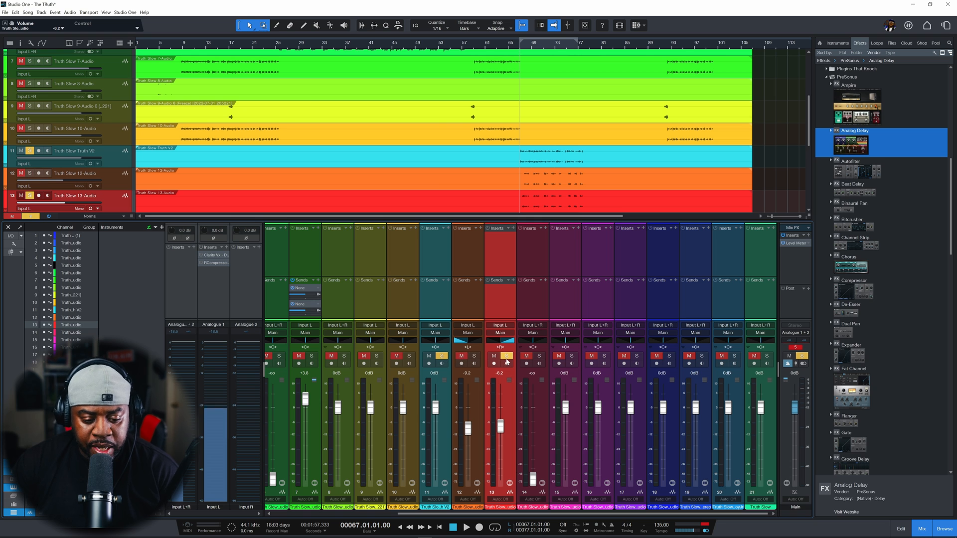
left_click(506, 355)
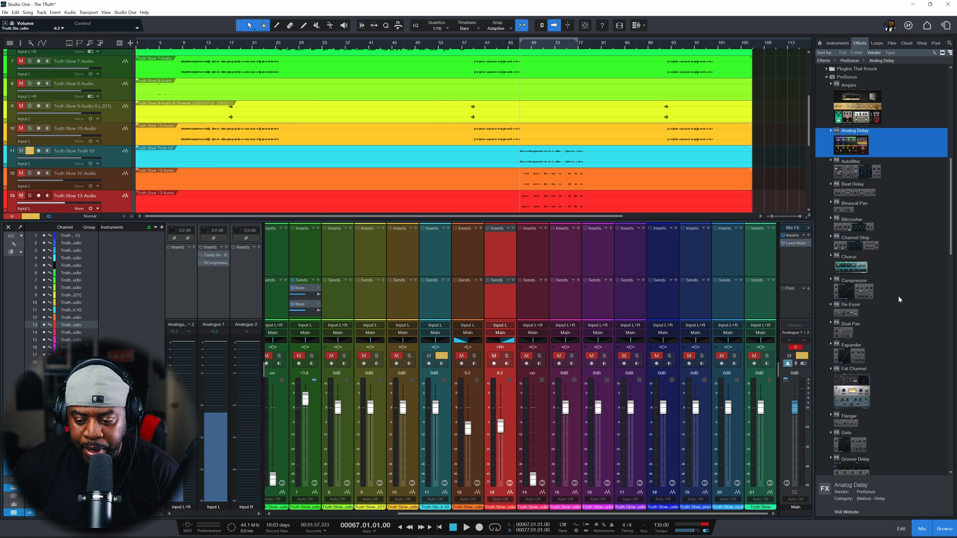
left_click_drag(851, 447, 441, 253)
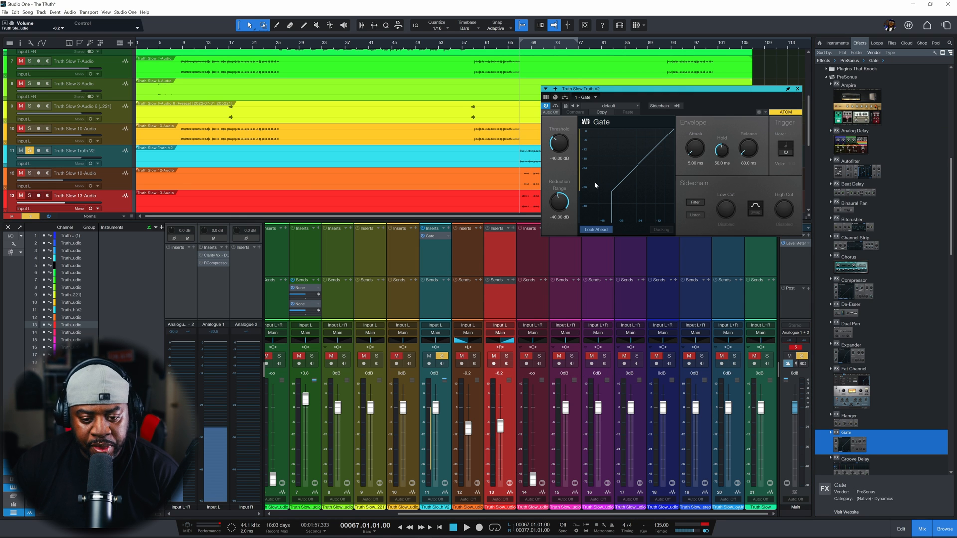
Step: Turn off solo on channel 1 so that Truth V2 on channel 11 is the only soloed channel
left_click(267, 355)
left_click(279, 356)
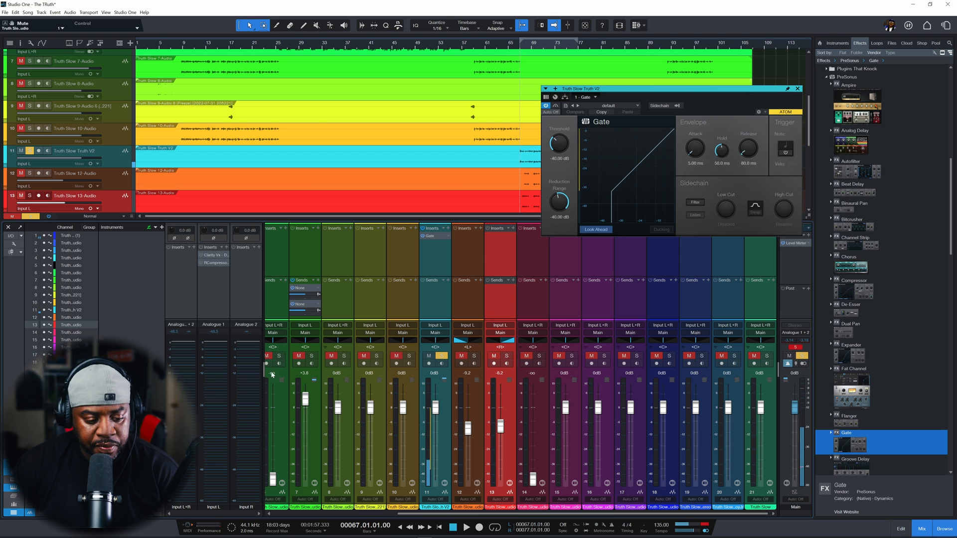
left_click_drag(408, 511, 246, 513)
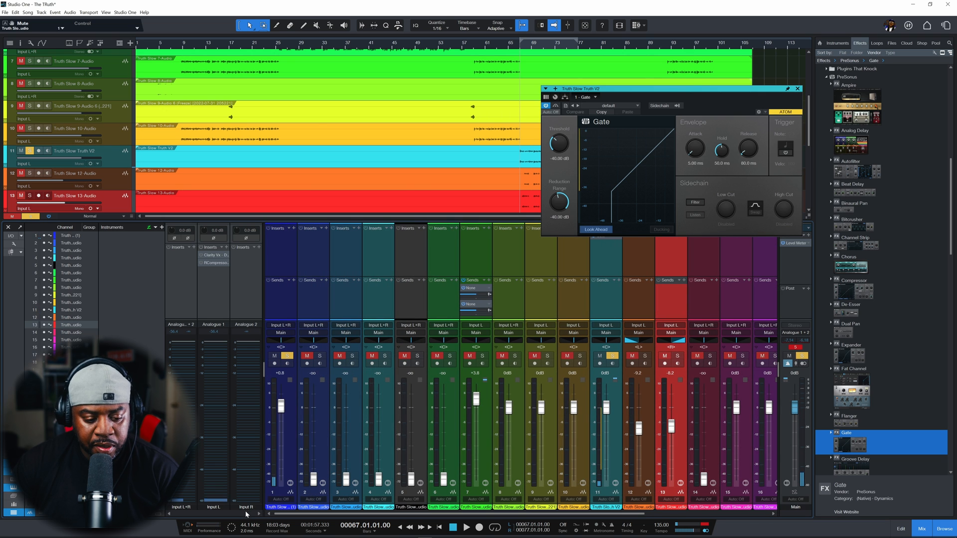
left_click(287, 356)
Step: Lower the Gate's threshold to -46.30 dB while playing the Truth V2 vocal, and close the plug-in window
key("space")
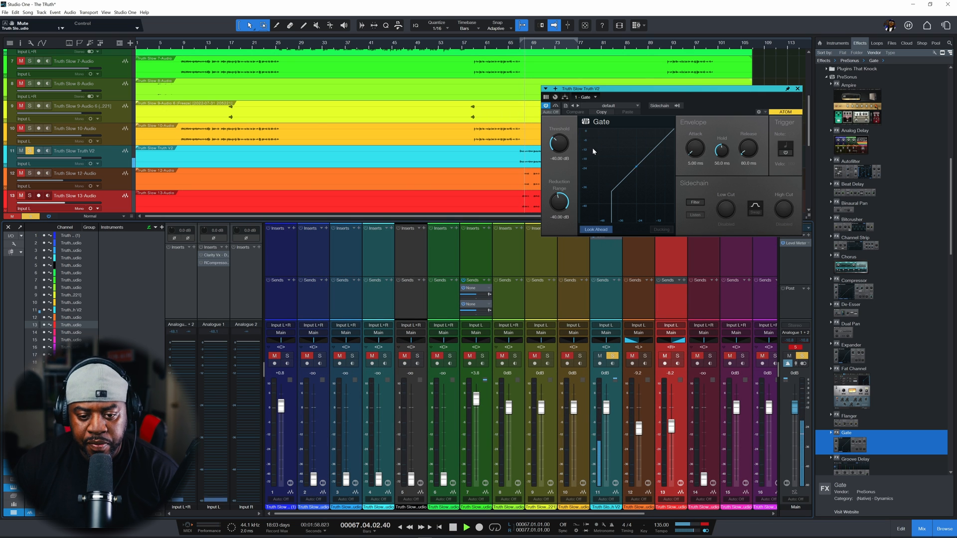
left_click_drag(554, 141, 553, 144)
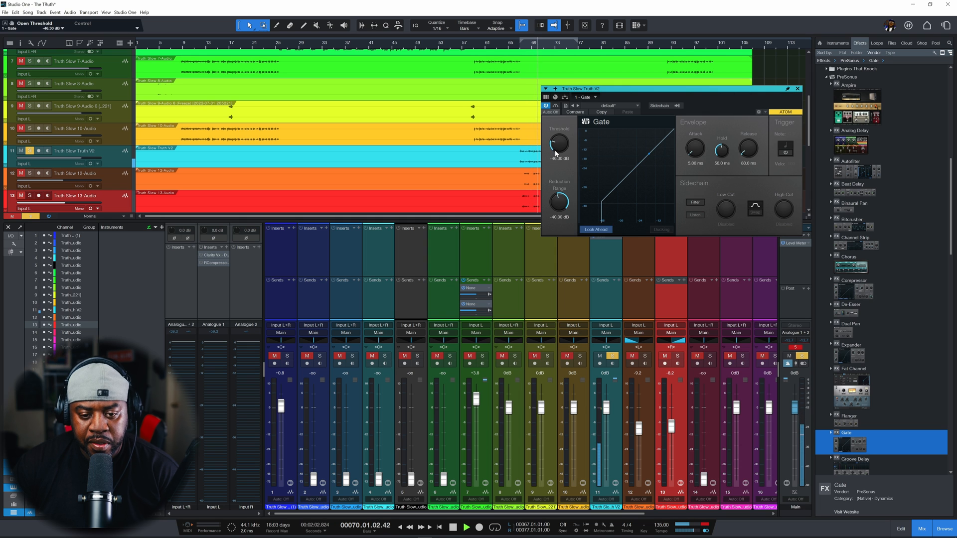
key("space")
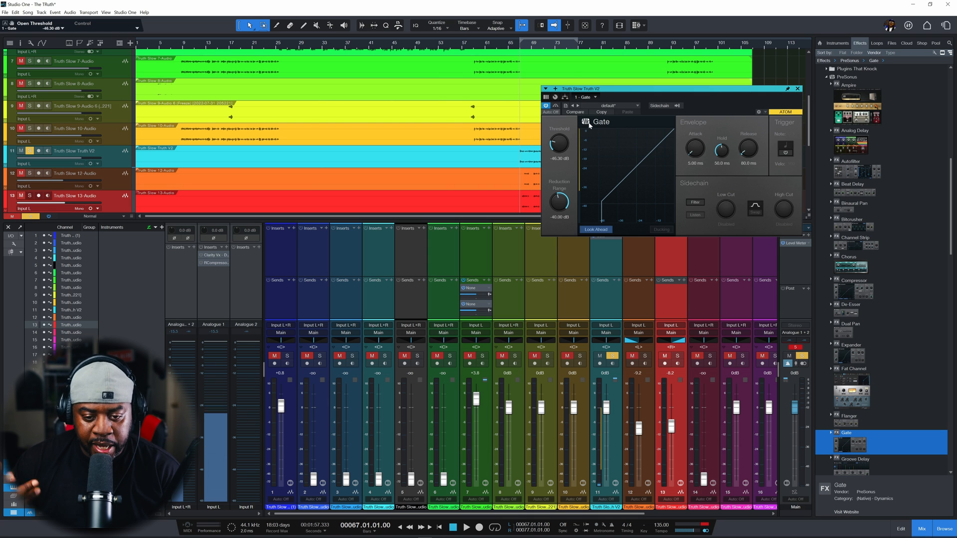
left_click(797, 90)
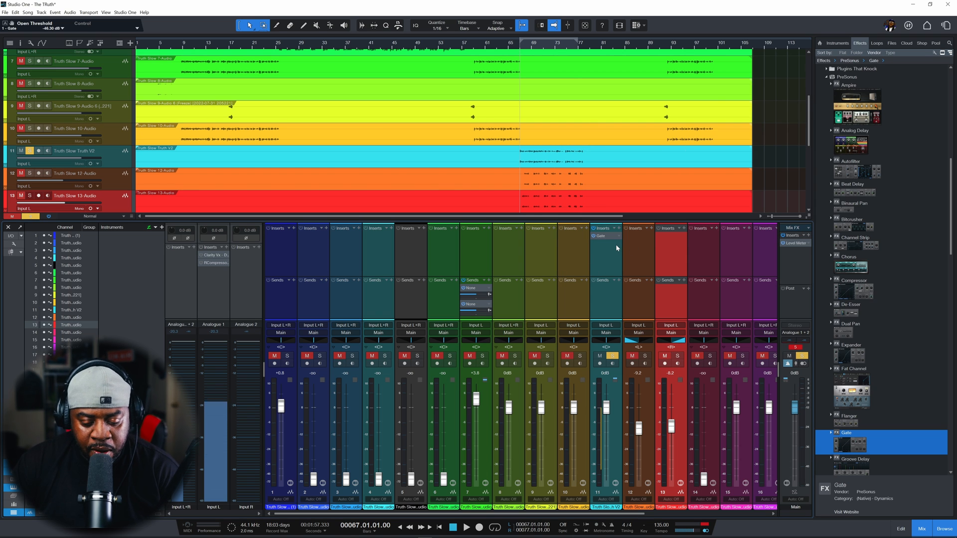
Step: Insert Pro EQ after the Gate on the Truth V2 channel and move its window clear of the channel controls
scroll(892, 339, "up", 3)
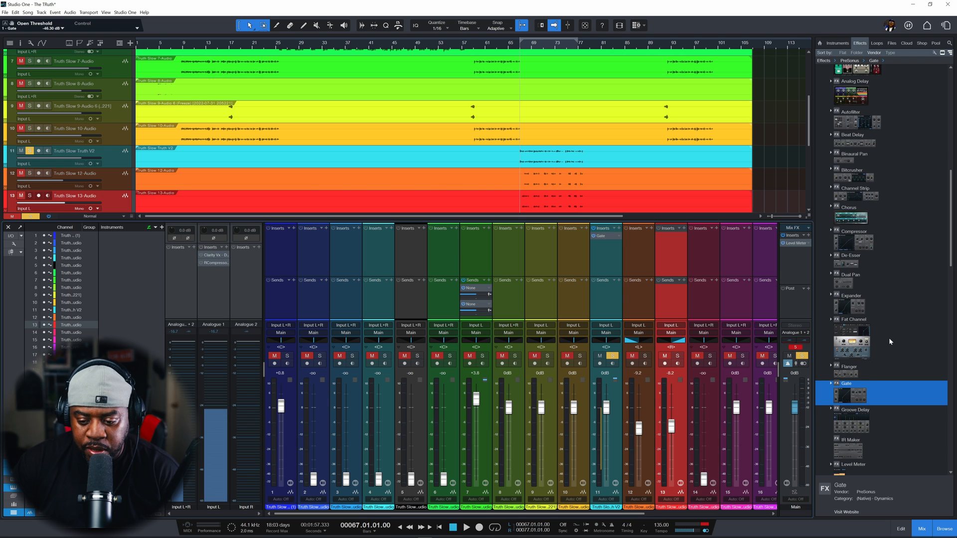
left_click(619, 229)
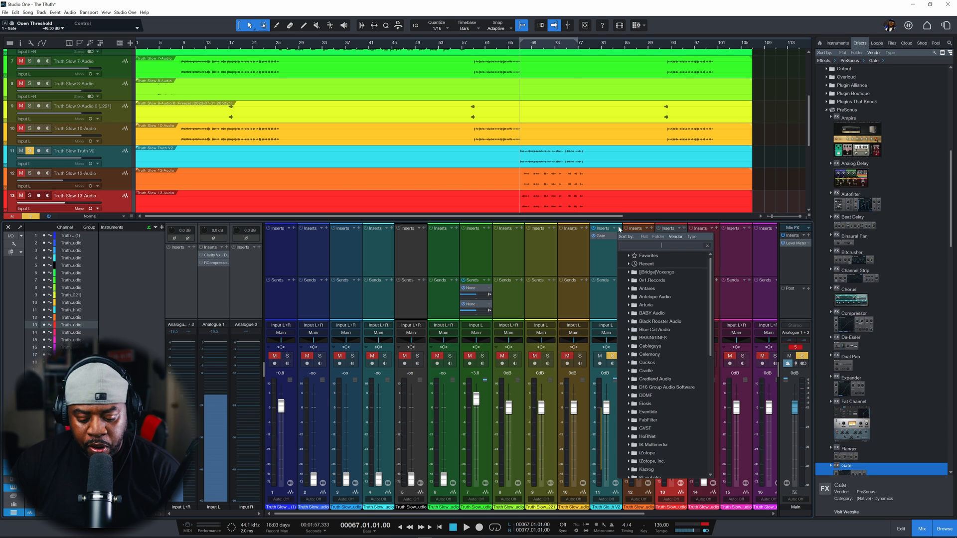
type("eq")
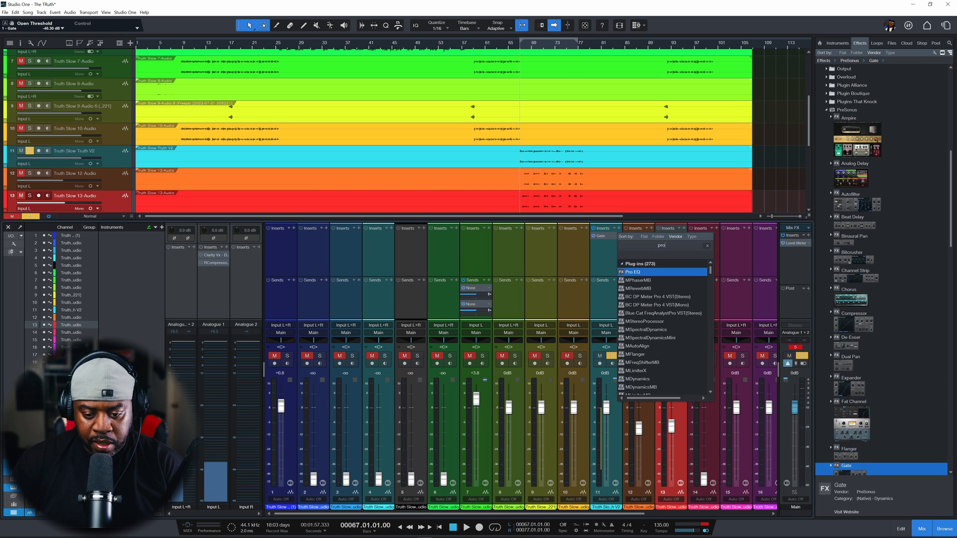
double_click(639, 272)
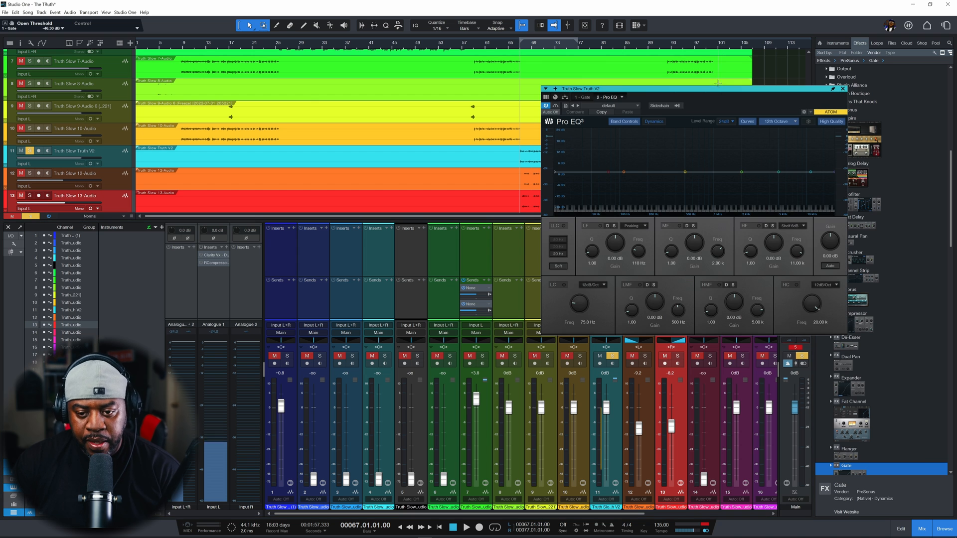
left_click_drag(721, 89, 634, 69)
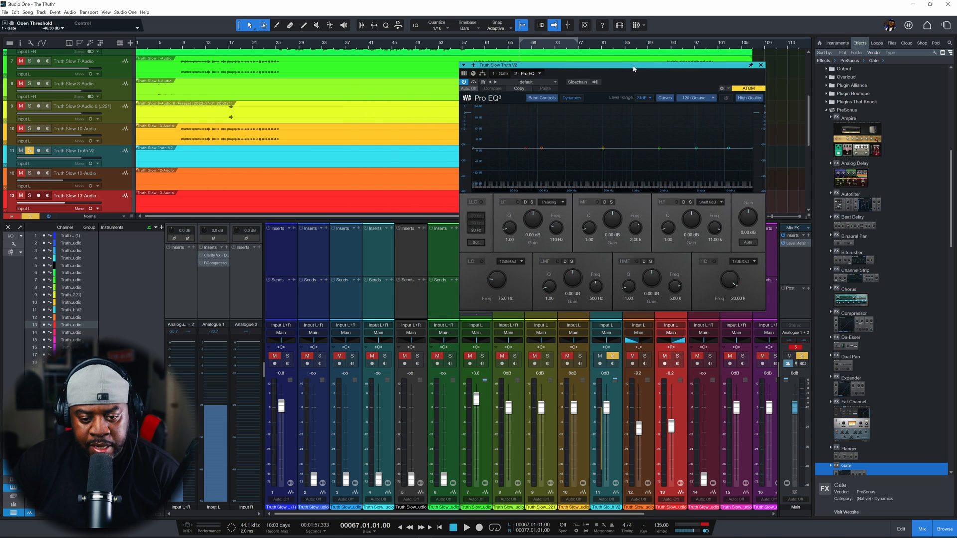
Step: Enable the EQ's low cut filter with a 48dB/Oct slope at 100 Hz
left_click(482, 260)
left_click(513, 262)
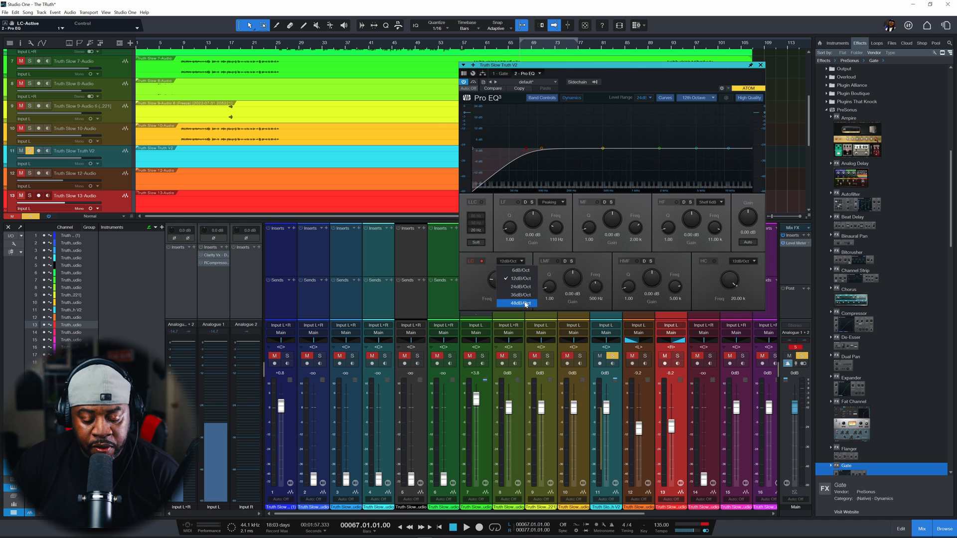
left_click(524, 303)
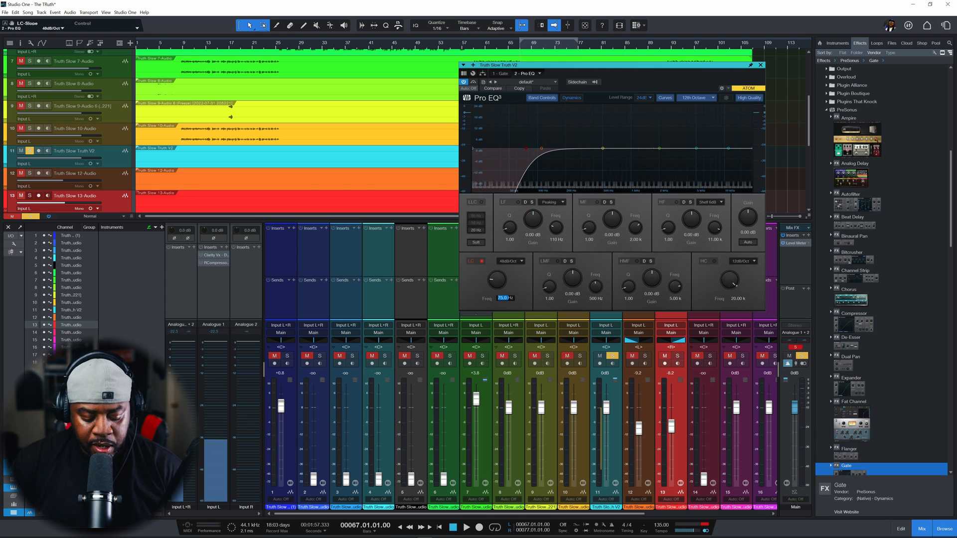
type("100Hz")
key("Return")
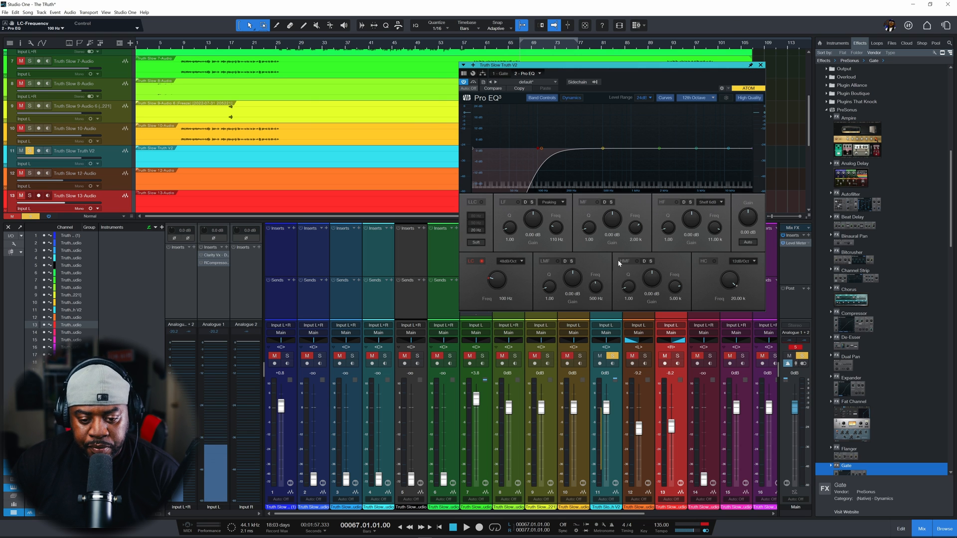
Step: Enable the LMF band with a Q of 24.00 and a boost of about 20 dB, sweeping it to 232 Hz during playback
left_click(602, 149)
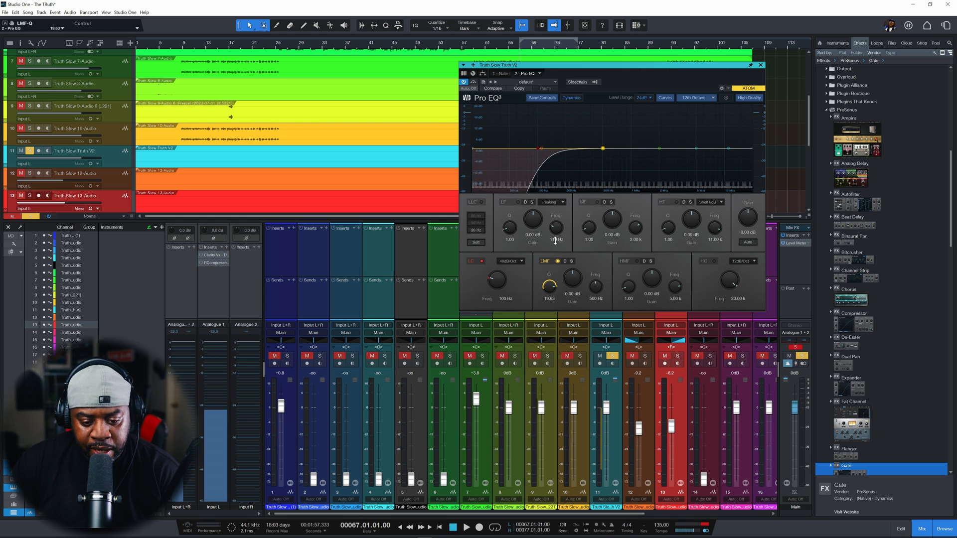
left_click_drag(576, 280, 593, 88)
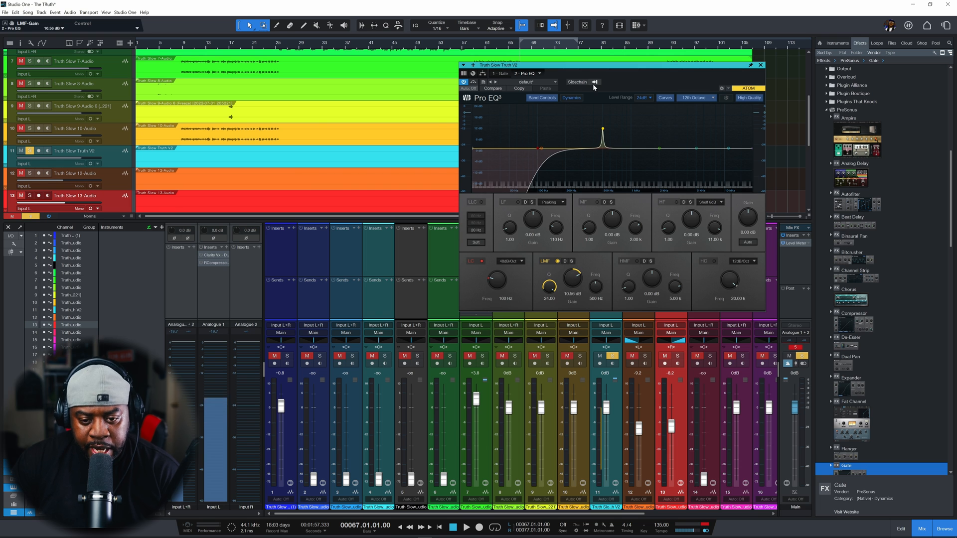
left_click_drag(602, 131, 571, 113)
key("space")
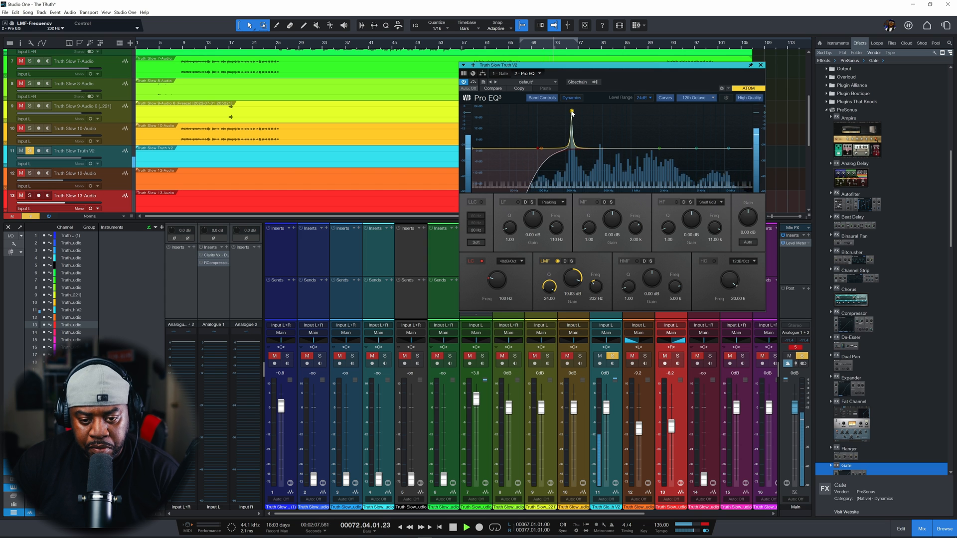
key("space")
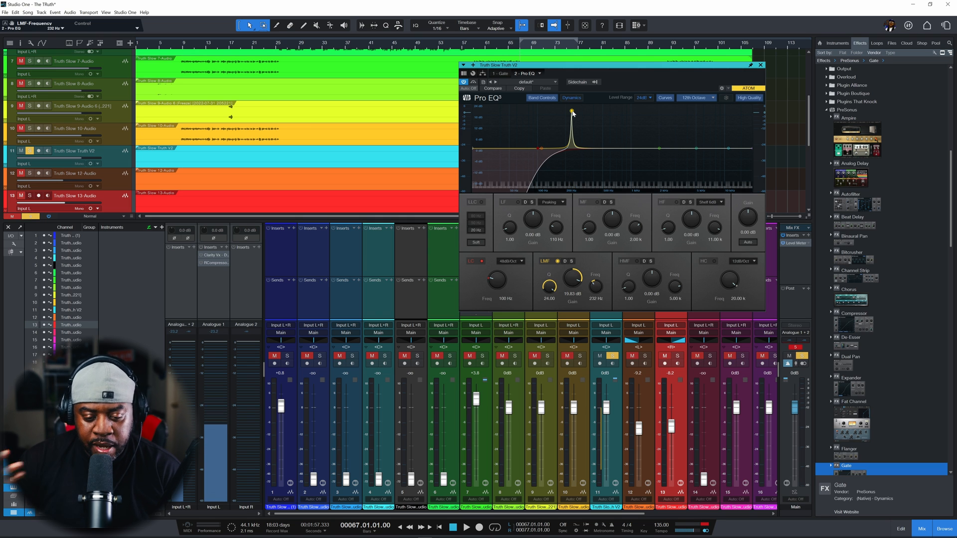
Step: Set the LMF band's gain to -3 dB and widen its Q to about 1.48
left_click(572, 293)
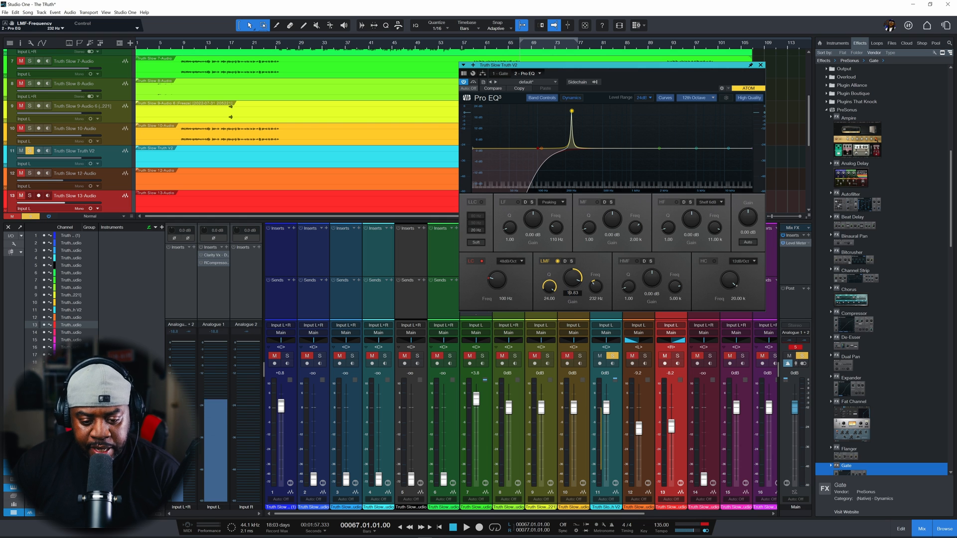
type("-3")
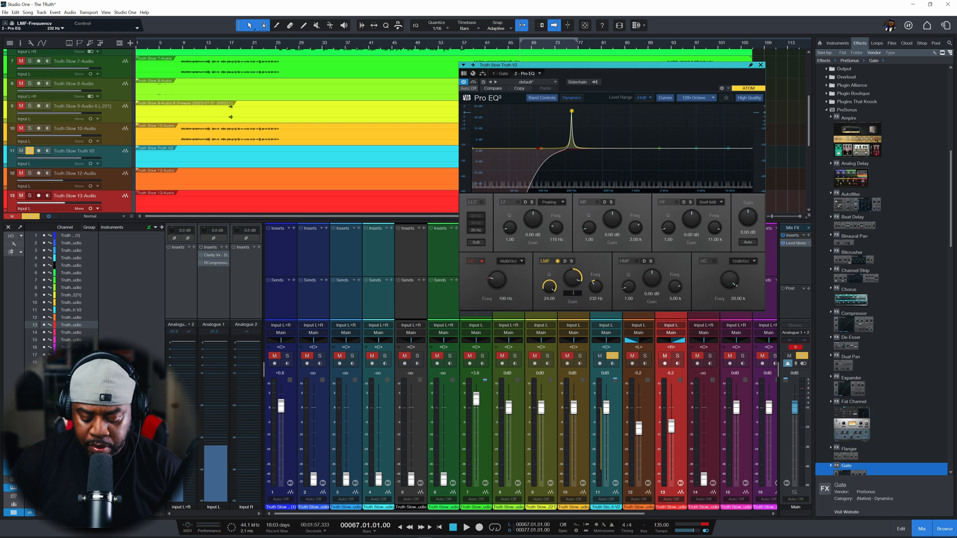
key("Return")
left_click_drag(549, 286, 558, 359)
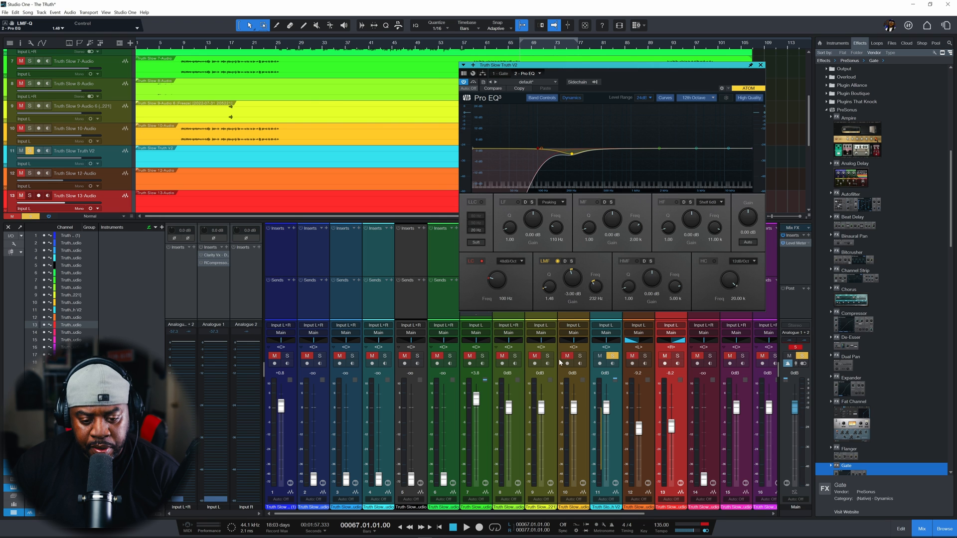
Step: Play the vocal and compare its sound with the Pro EQ bypassed and active
key("space")
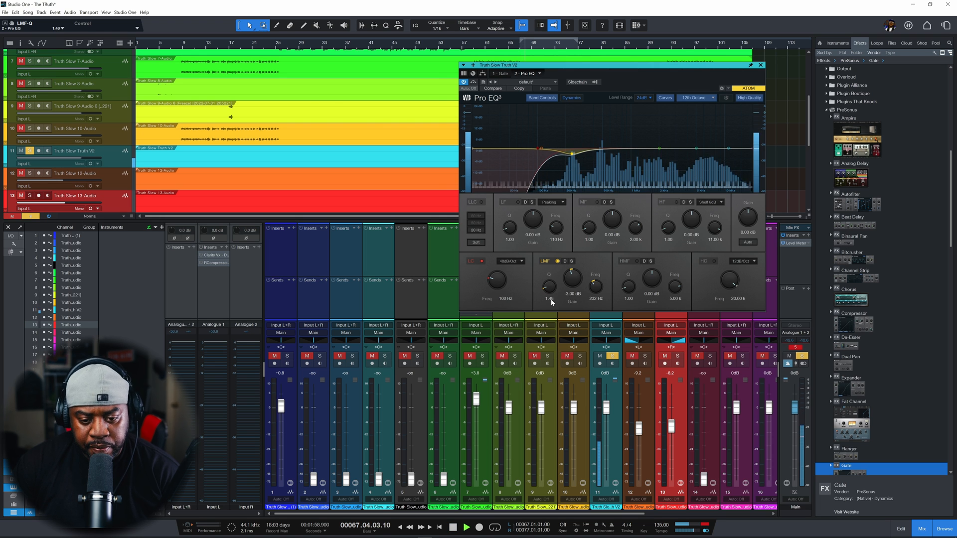
left_click(464, 82)
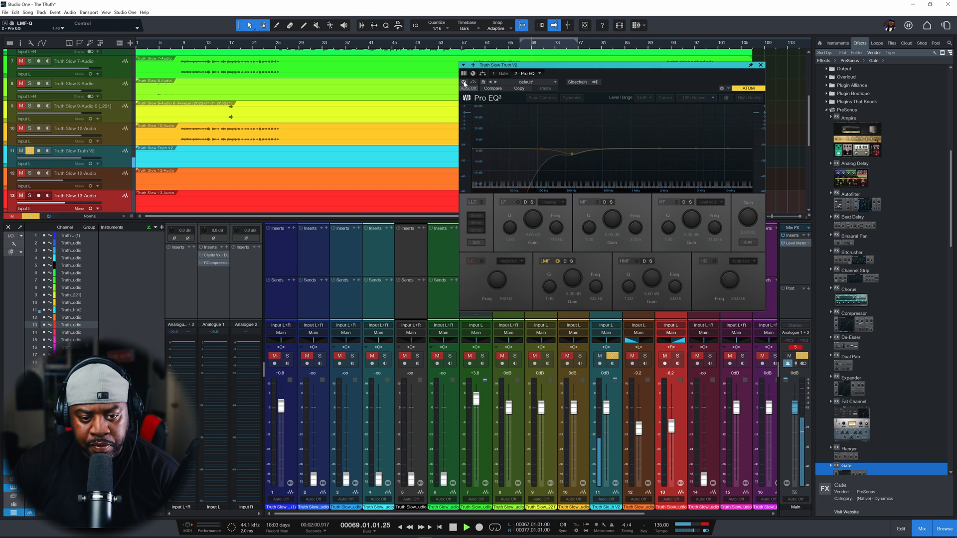
left_click(464, 82)
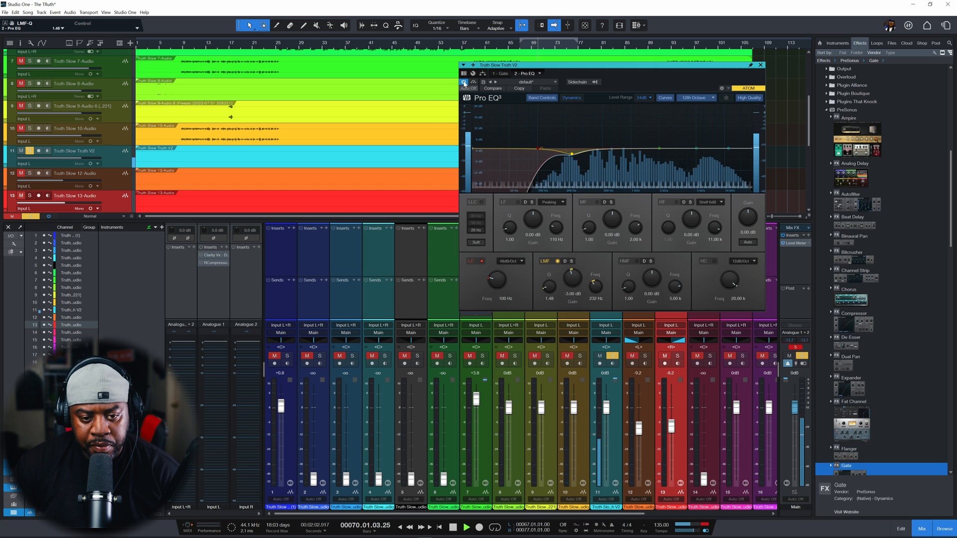
left_click(464, 82)
left_click(463, 82)
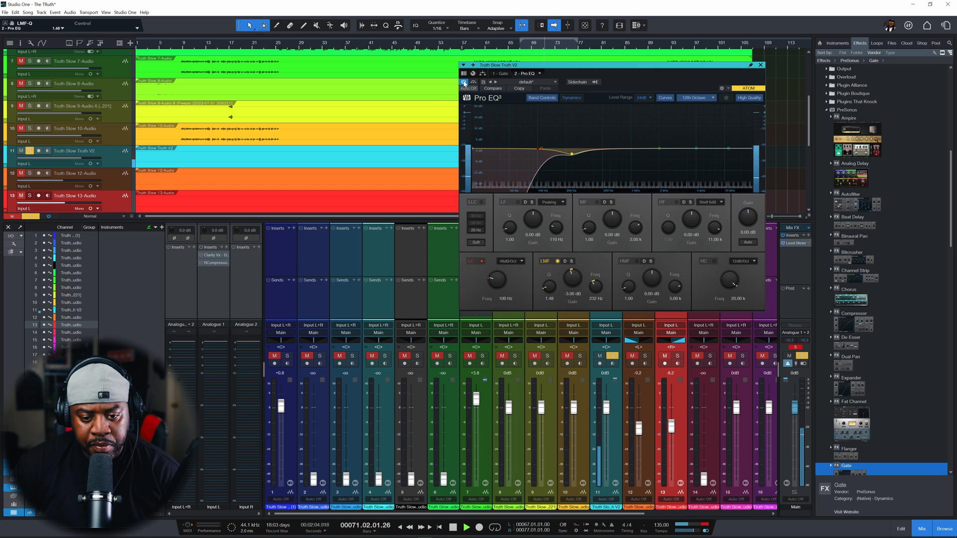
key("space")
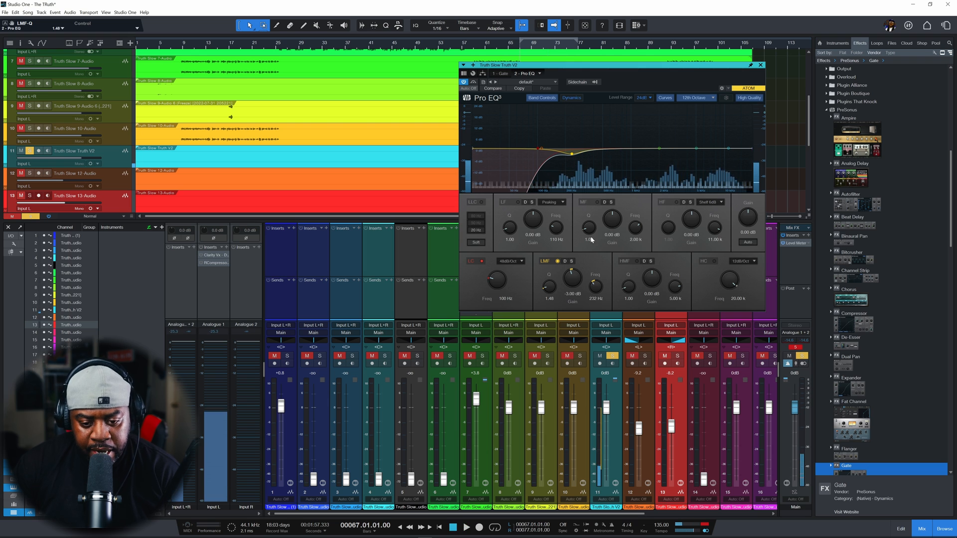
Step: Enable the MF band with a Q of 24.00 and a boost of about 20 dB, sweeping it to 335 Hz during playback
left_click(659, 149)
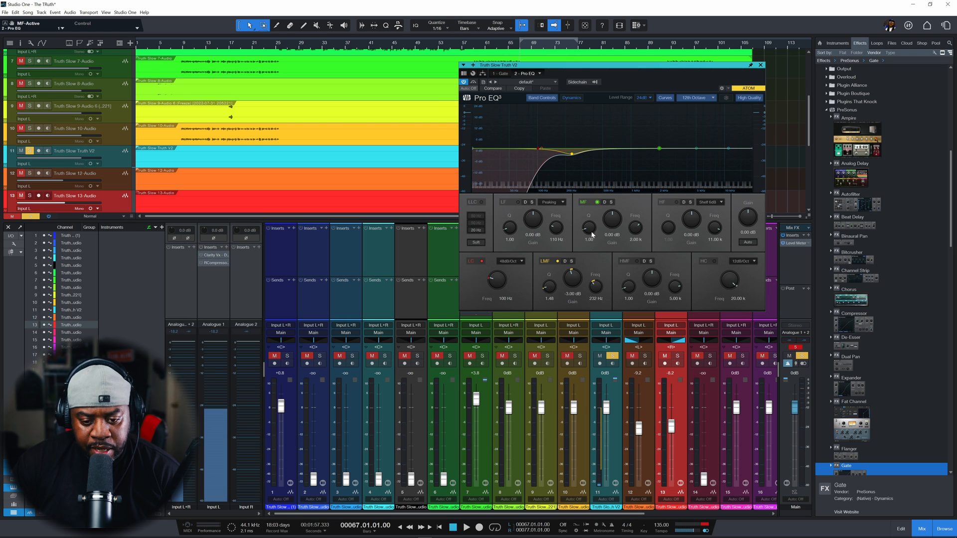
left_click_drag(589, 228, 595, 146)
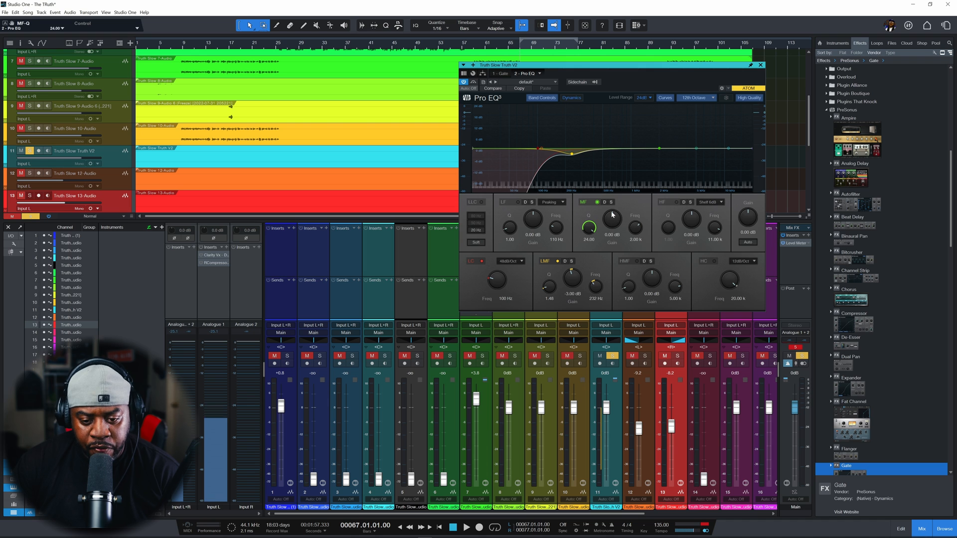
left_click_drag(659, 149, 590, 114)
key("space")
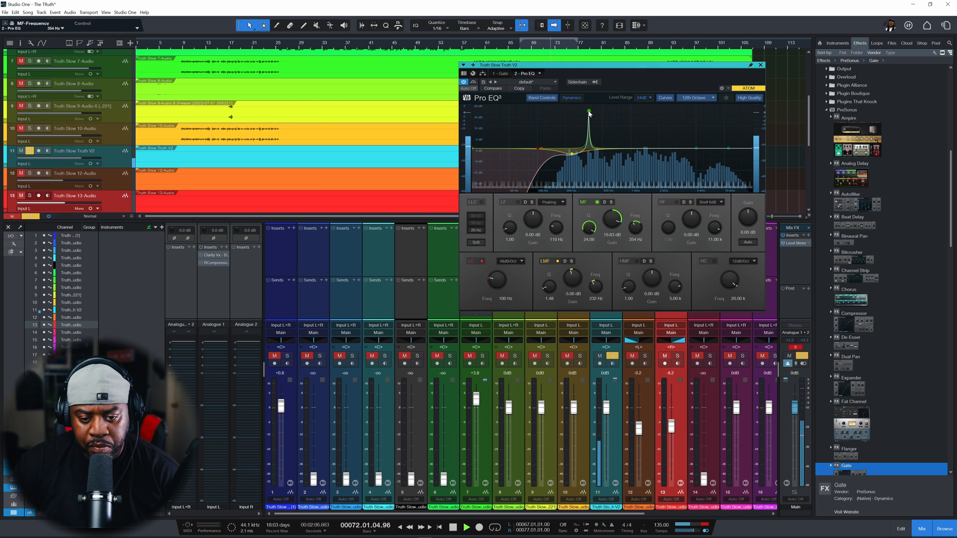
left_click_drag(588, 113, 586, 114)
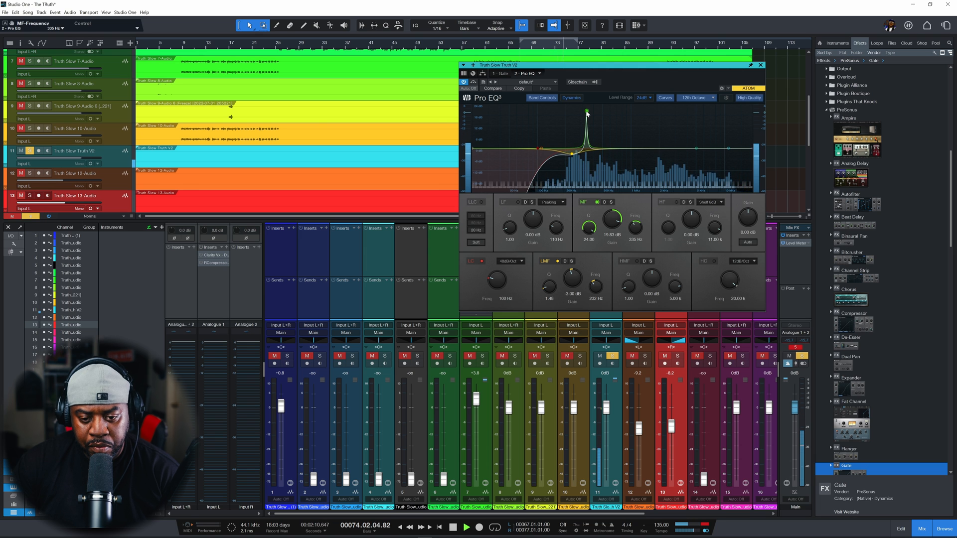
key("space")
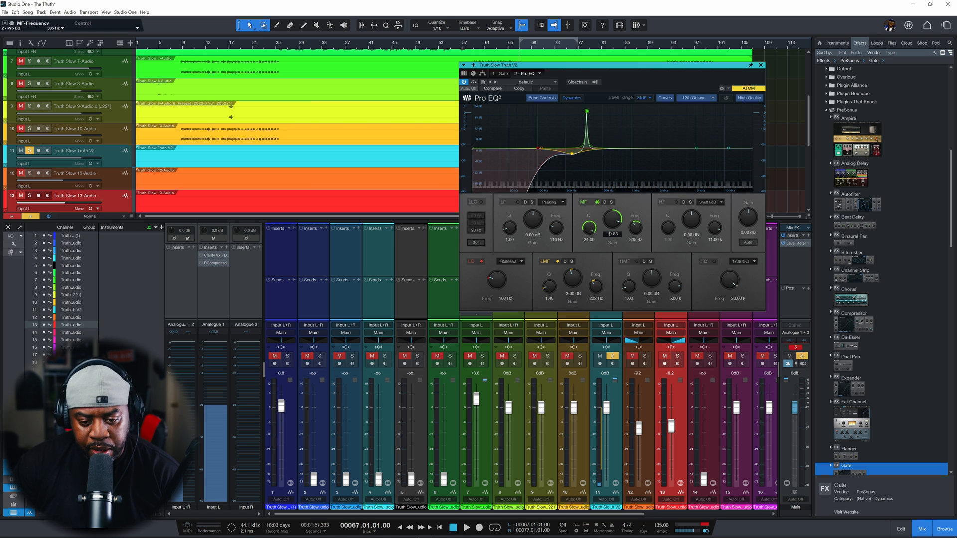
Step: Set the MF band's gain to -3 dB and widen its Q to about 2.52
type("-3")
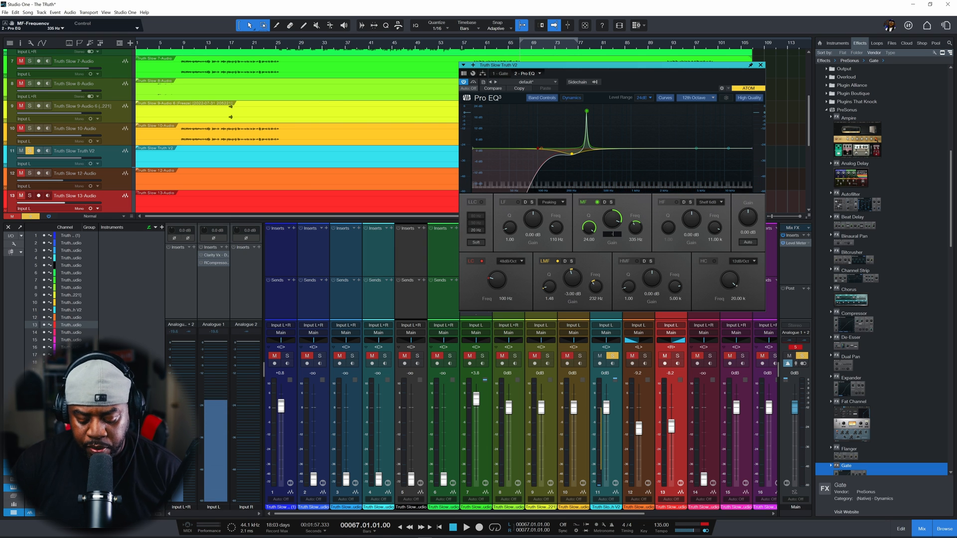
key("Return")
left_click_drag(588, 227, 590, 296)
Step: Play the vocal and compare it with the Pro EQ bypassed and active to judge the MF cut
key("space")
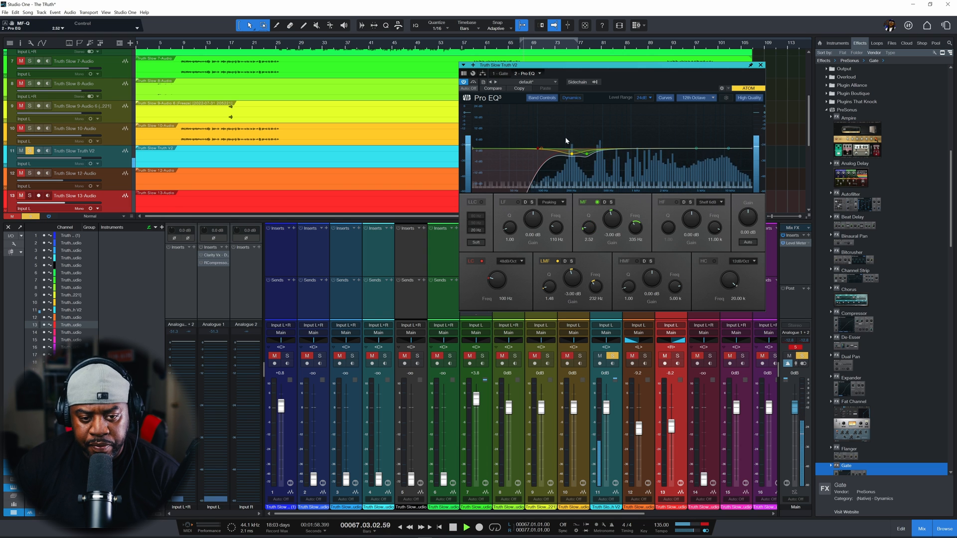
left_click(464, 82)
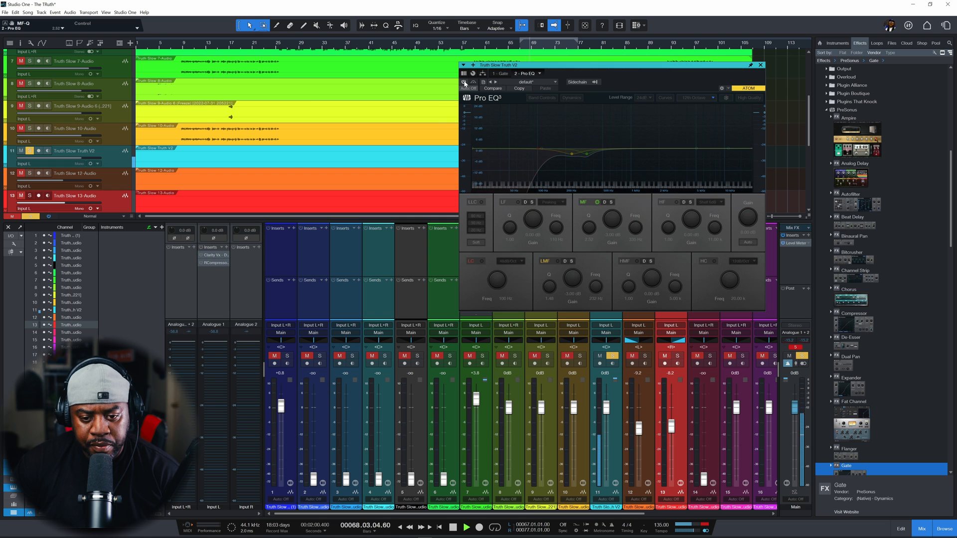
left_click(464, 82)
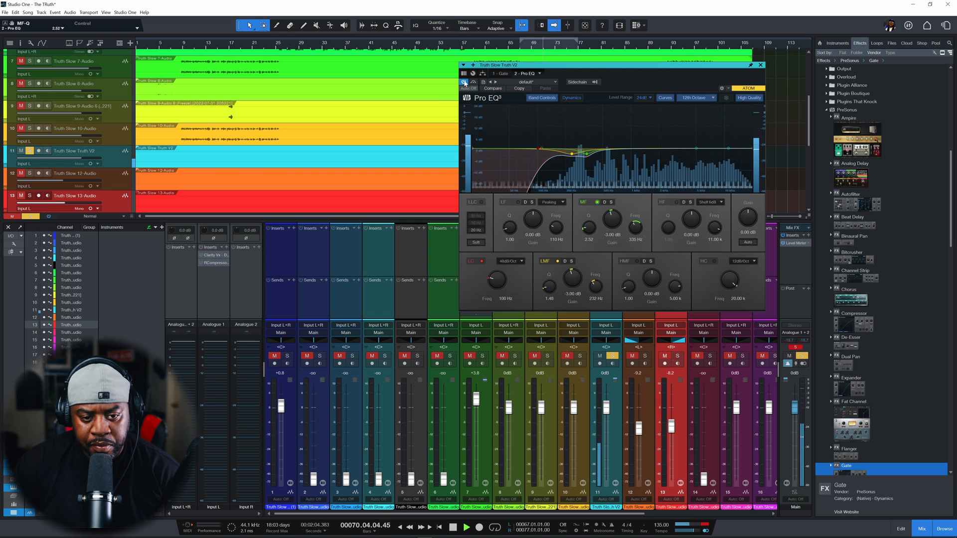
left_click(464, 82)
key("space")
left_click(464, 83)
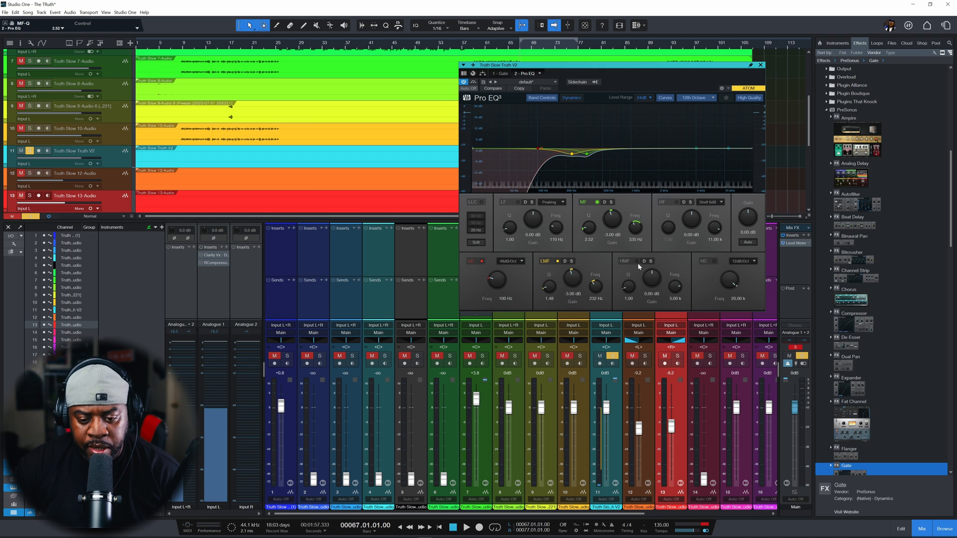
Step: Enable the HMF band with a Q of 24.00 and a boost of about 23 dB, sweeping it to 512 Hz during playback
left_click(697, 149)
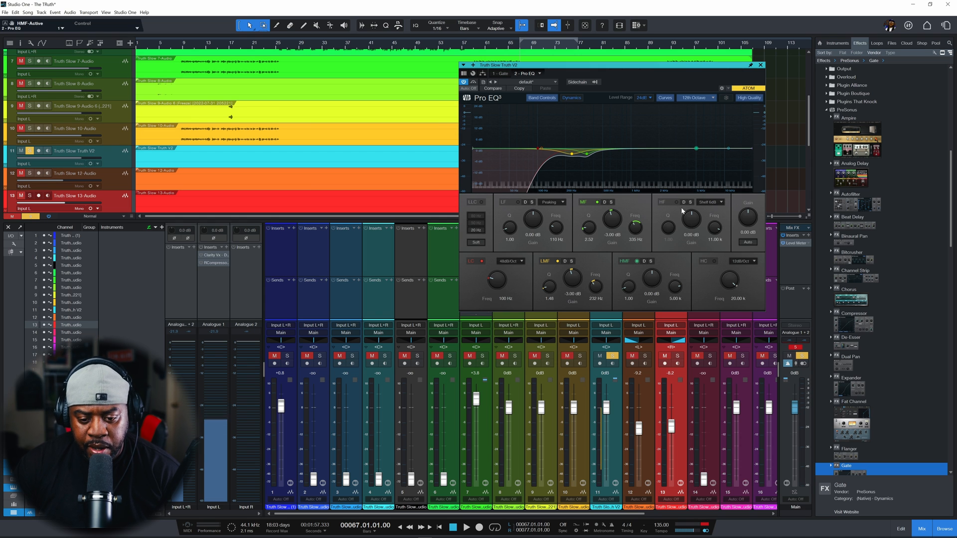
left_click_drag(629, 286, 628, 237)
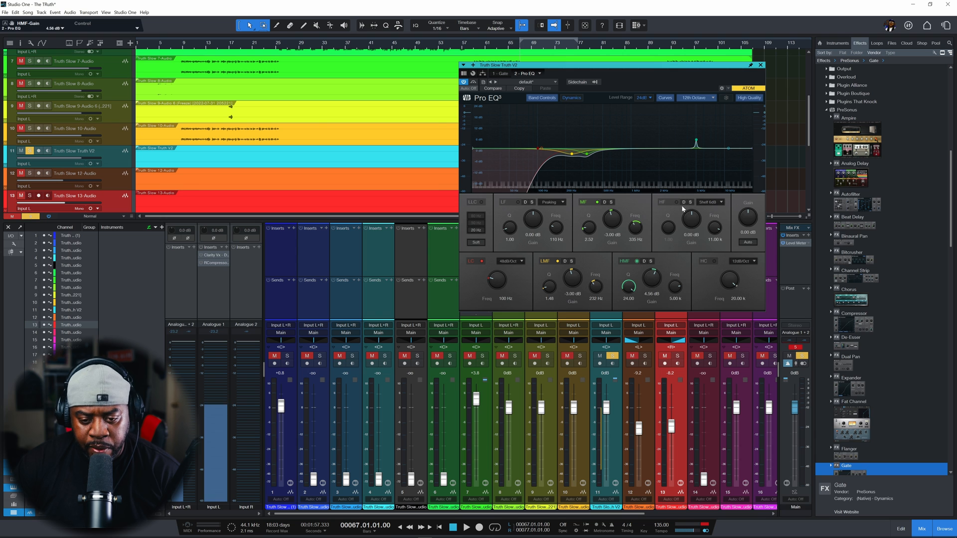
left_click_drag(697, 143, 607, 99)
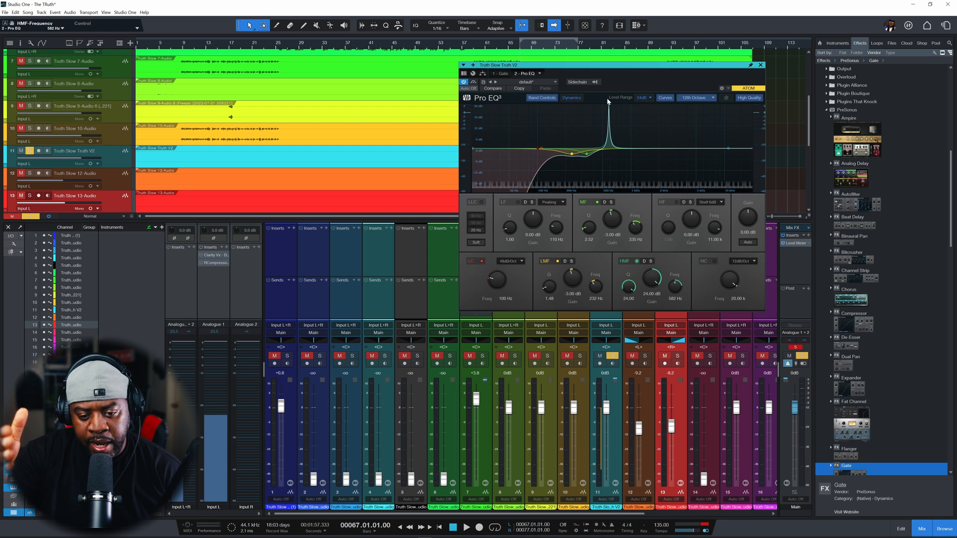
key("space")
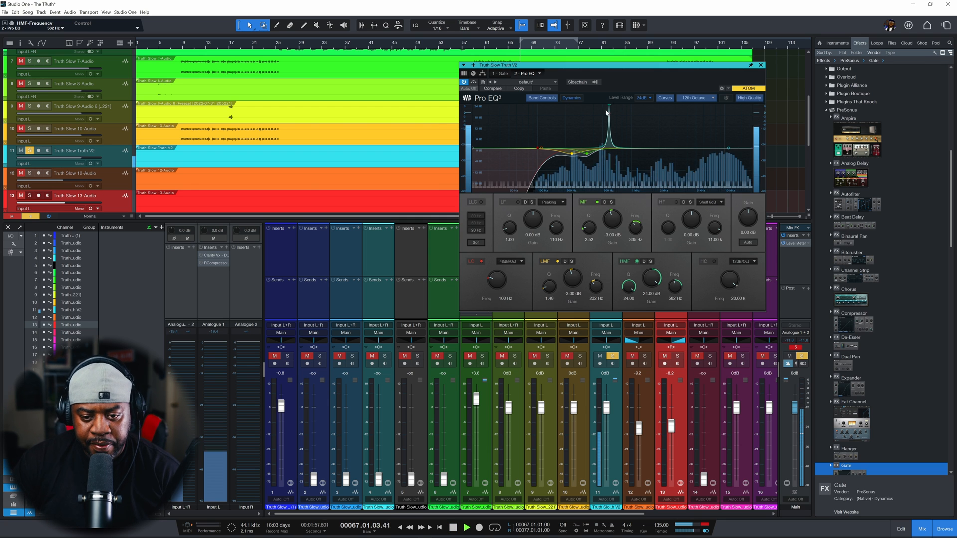
left_click_drag(610, 103, 604, 106)
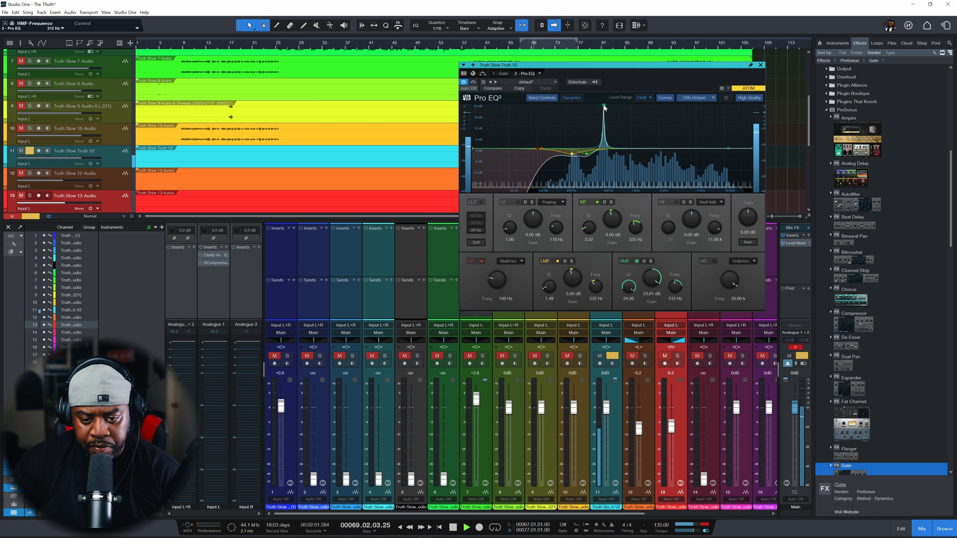
key("space")
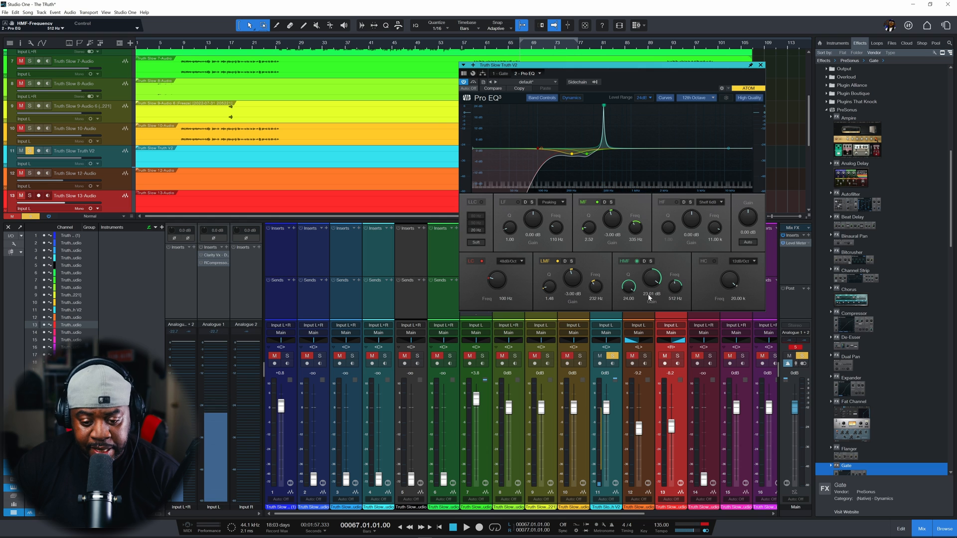
Step: Set the HMF band's gain to -3 dB and lower its Q to about 19.34
key("BackSpace")
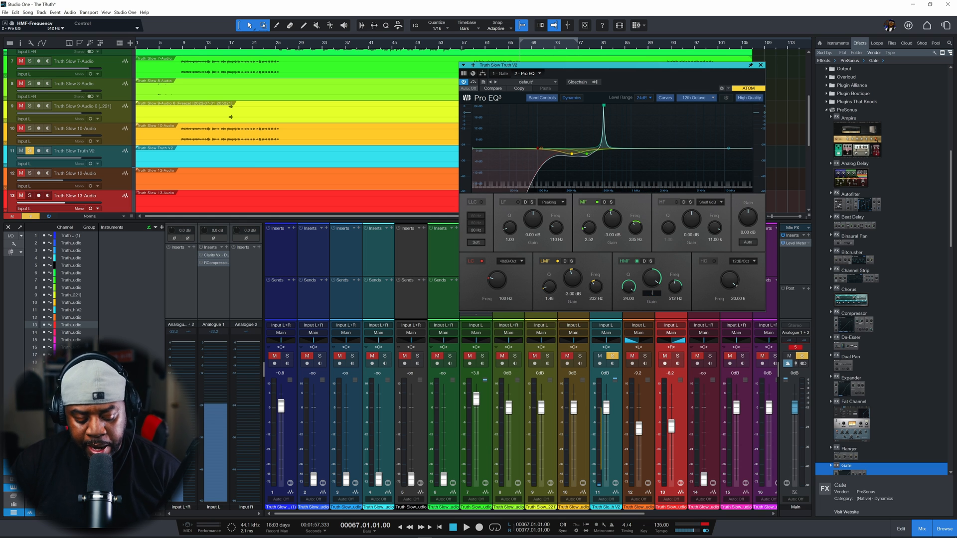
type("-3")
key("Return")
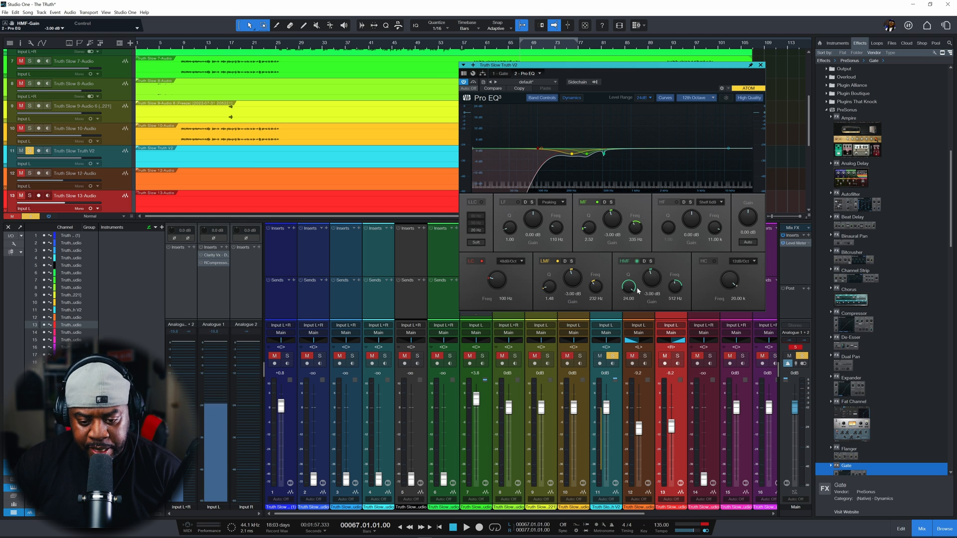
left_click_drag(635, 287, 632, 295)
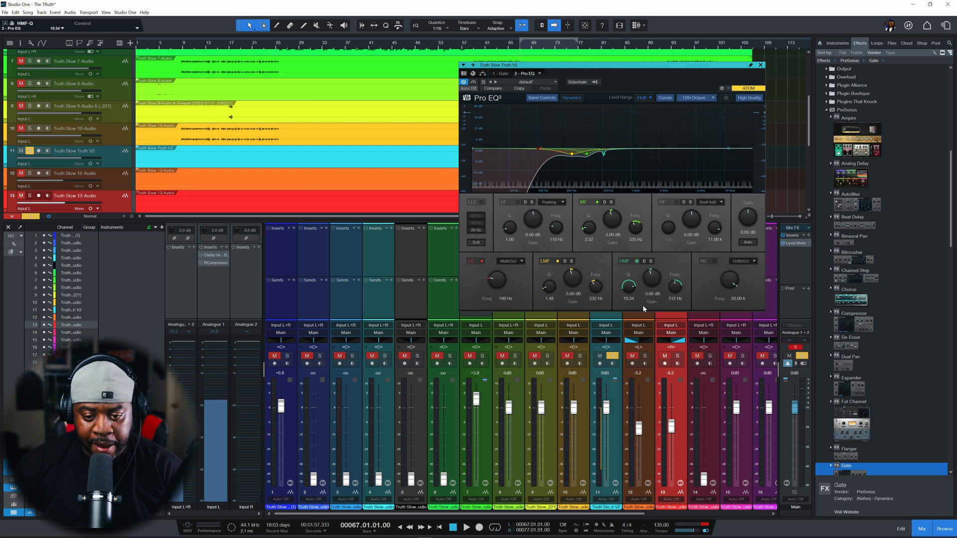
Step: Play the vocal and toggle the Pro EQ's bypass repeatedly to compare the sound with all three cuts
key("space")
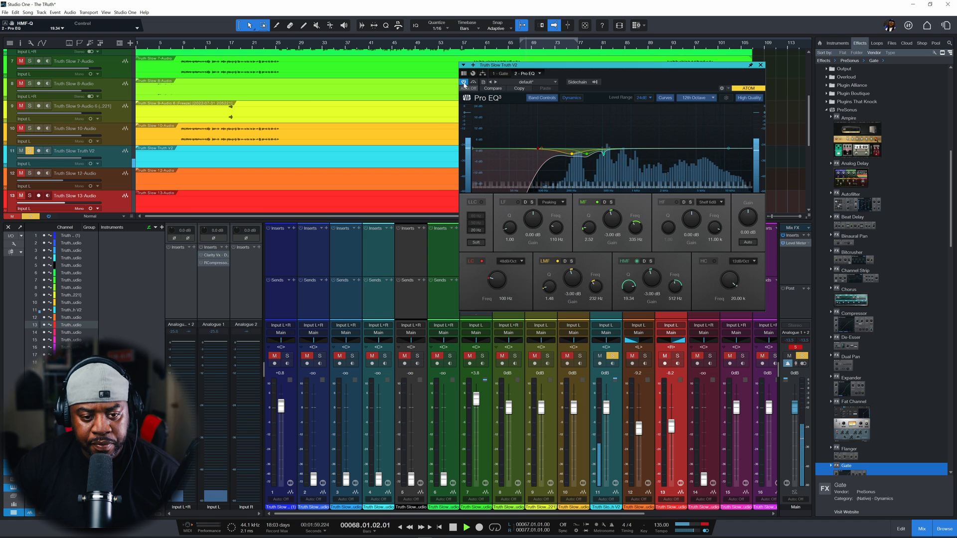
left_click(463, 82)
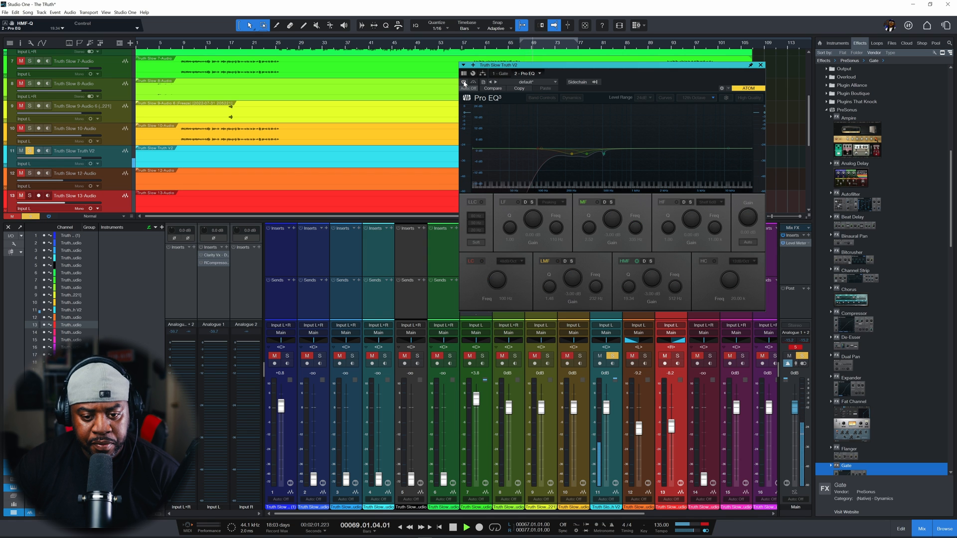
left_click(463, 82)
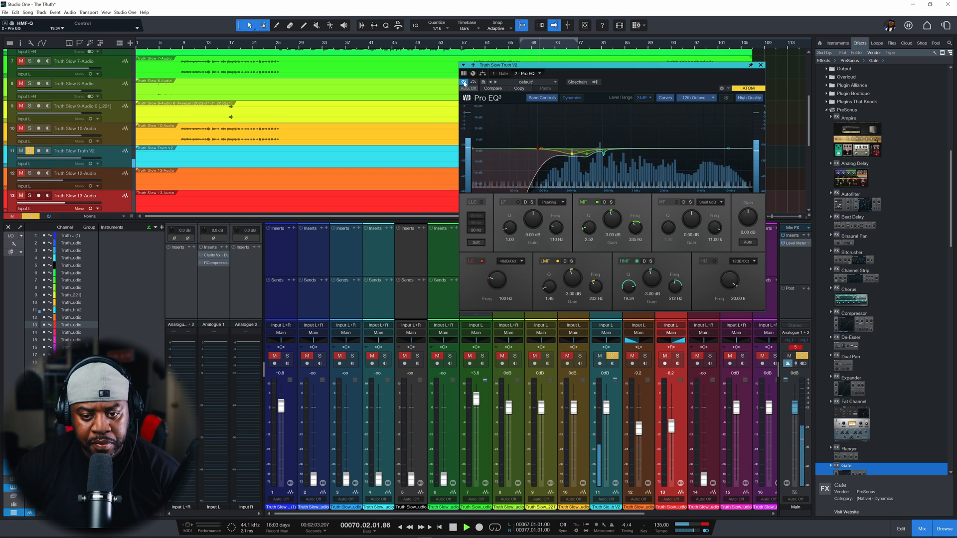
left_click(463, 82)
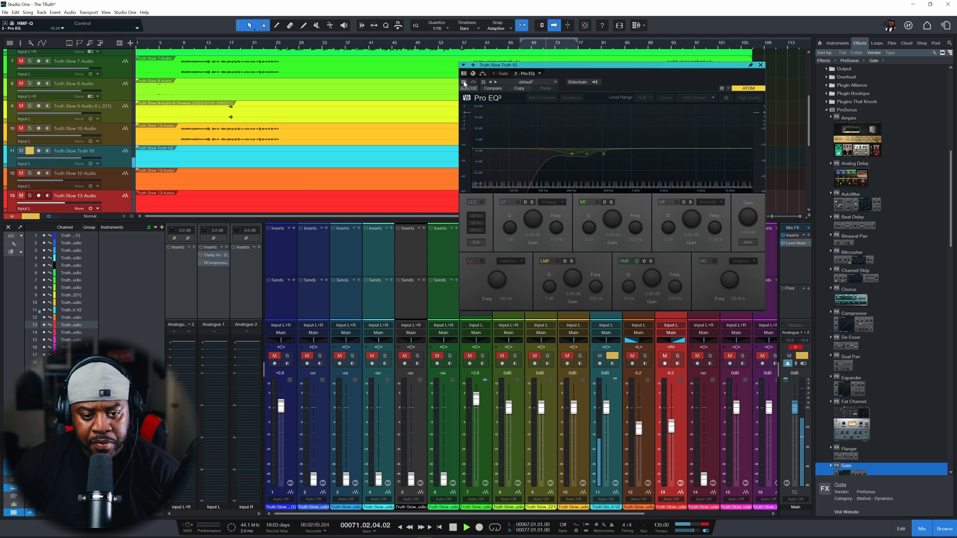
left_click(463, 82)
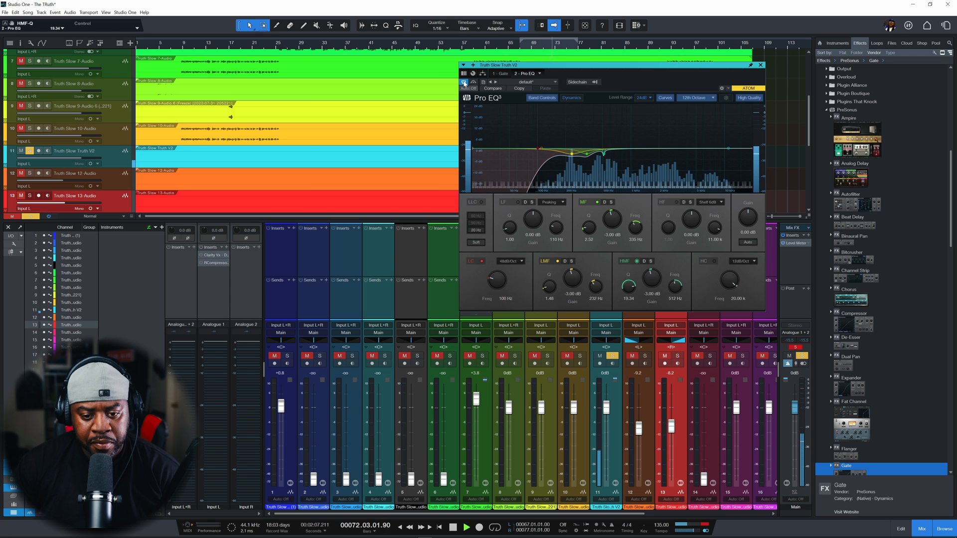
key("space")
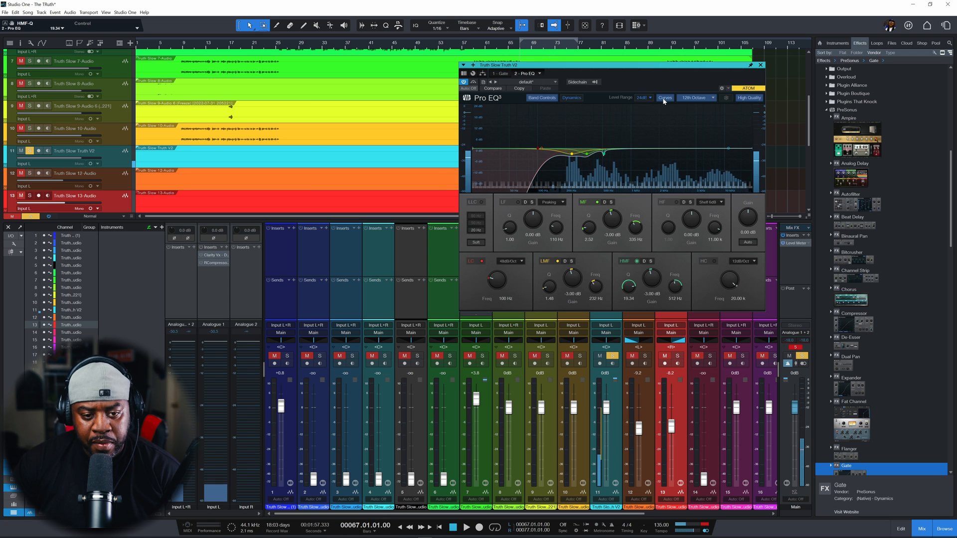
Step: Close the Pro EQ window, and unmute and solo channel 1 so it plays with the vocal
left_click(761, 65)
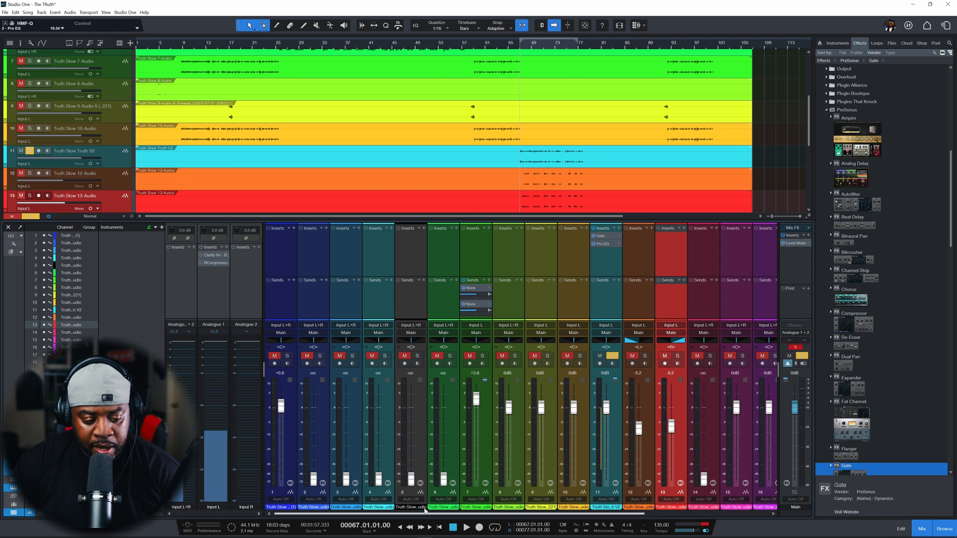
left_click(274, 356)
left_click(287, 355)
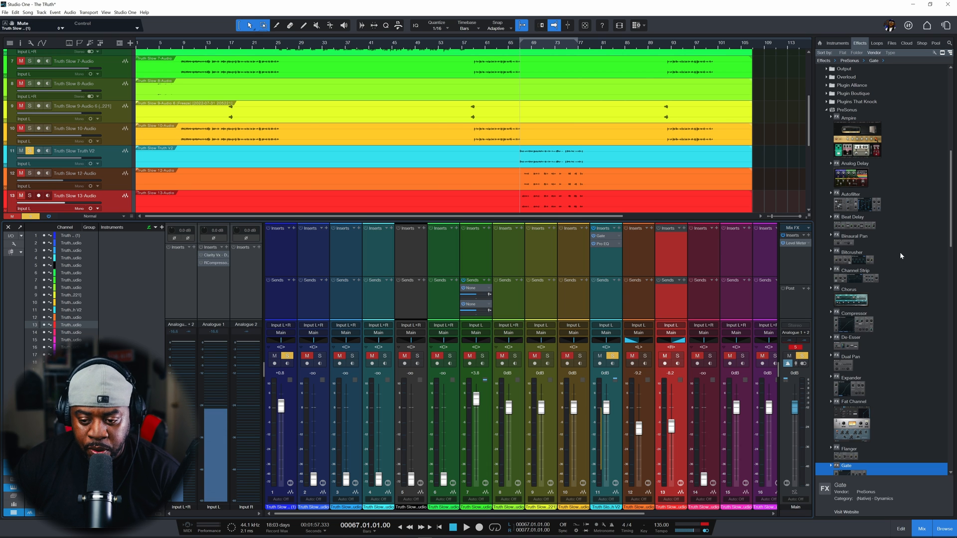
Step: Insert the PreSonus Fat Channel on the Truth V2 channel after the Pro EQ
scroll(892, 271, "down", 2)
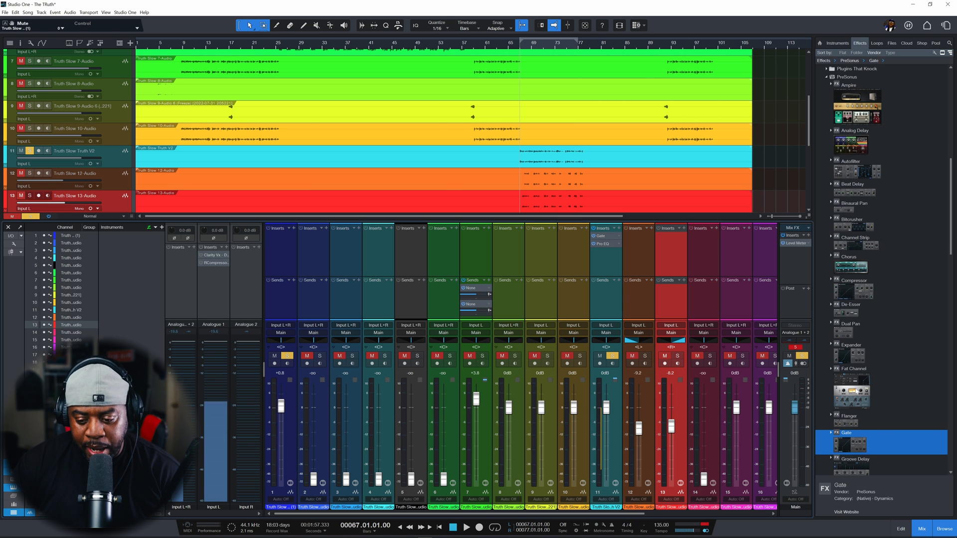
left_click_drag(855, 391, 606, 259)
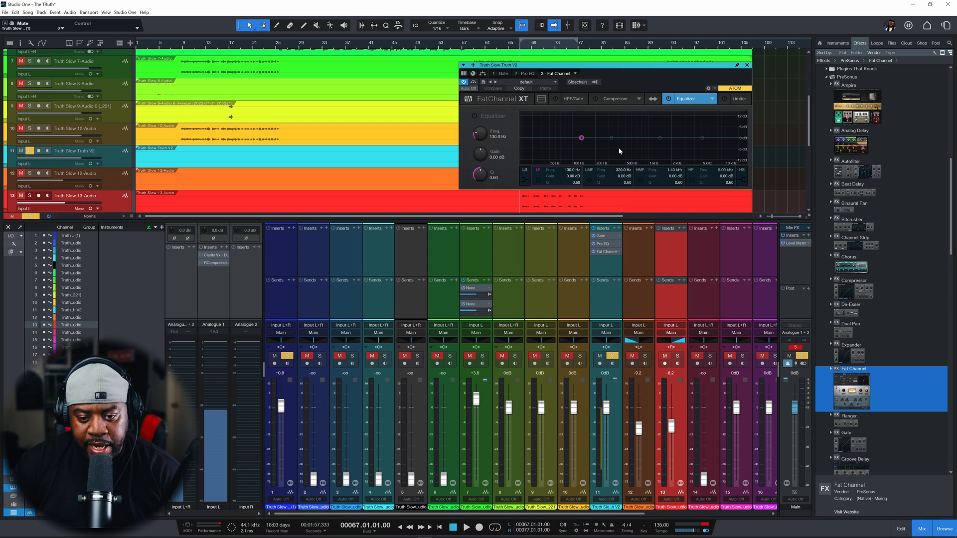
left_click(612, 138)
Step: Switch the Fat Channel's compressor to the Tube model and turn it on
left_click(615, 99)
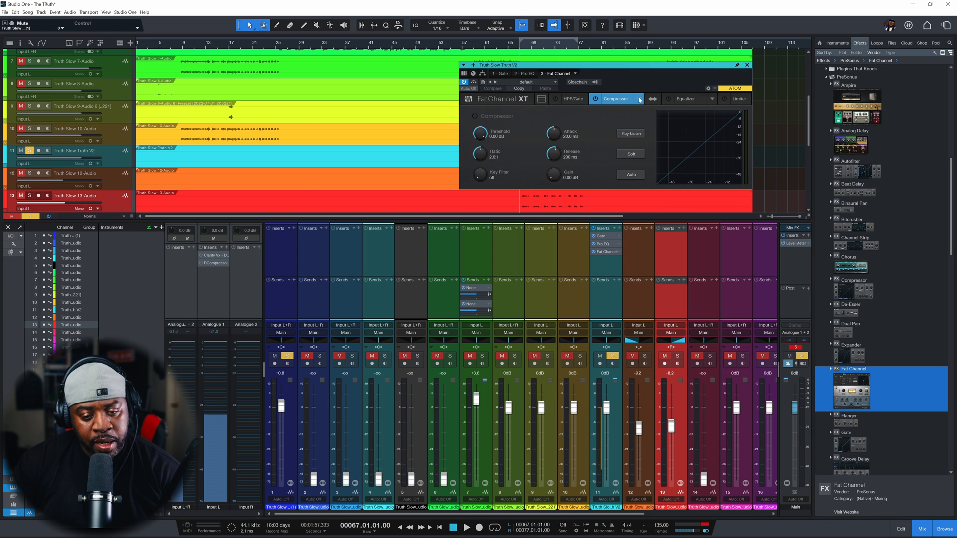
left_click(639, 99)
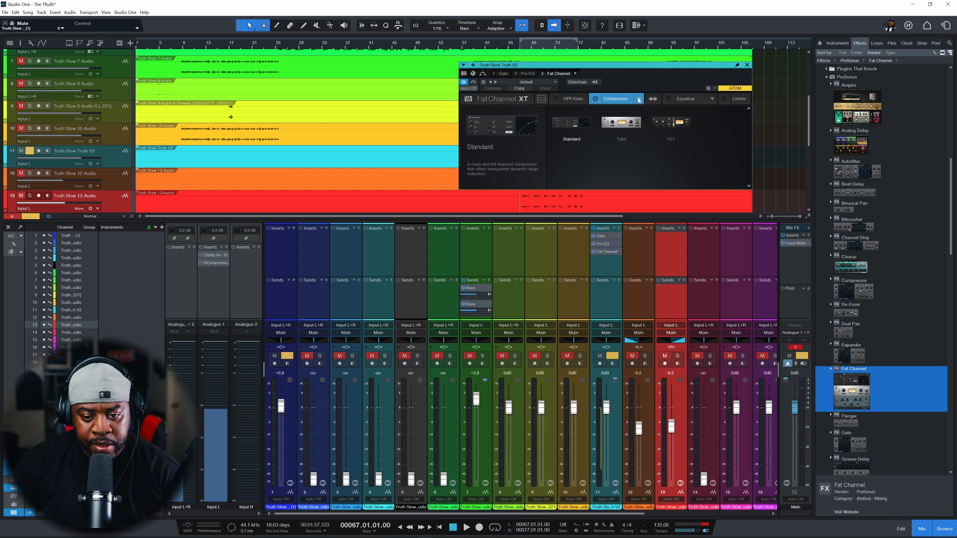
left_click(621, 124)
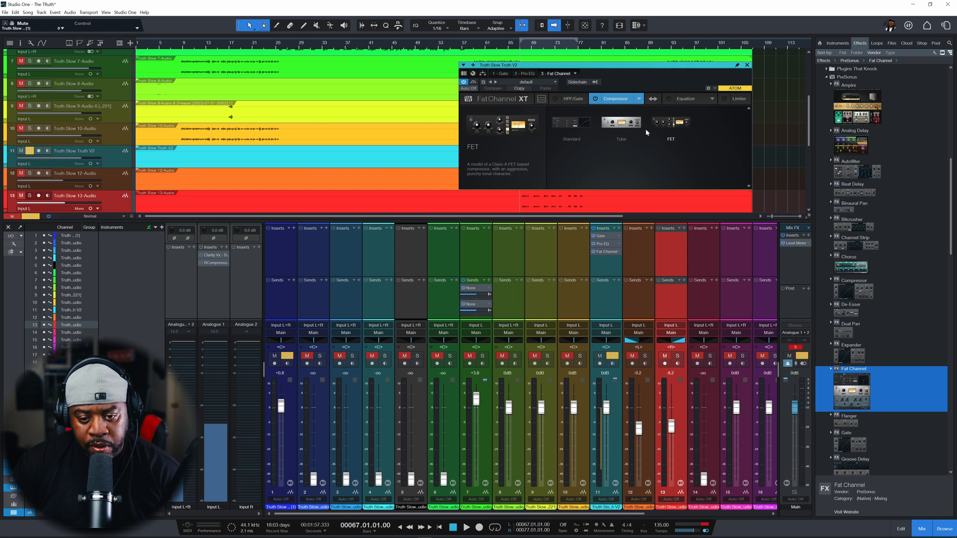
left_click(625, 125)
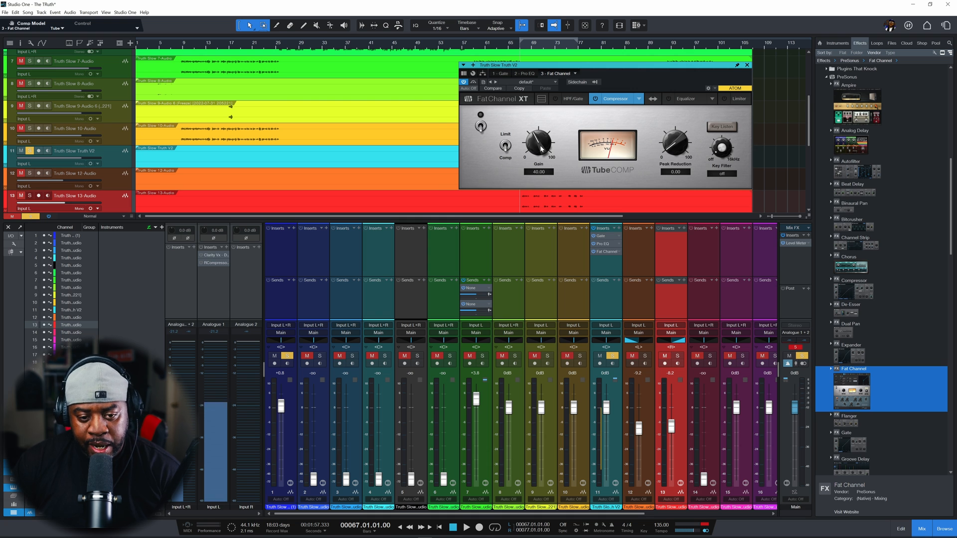
left_click(595, 100)
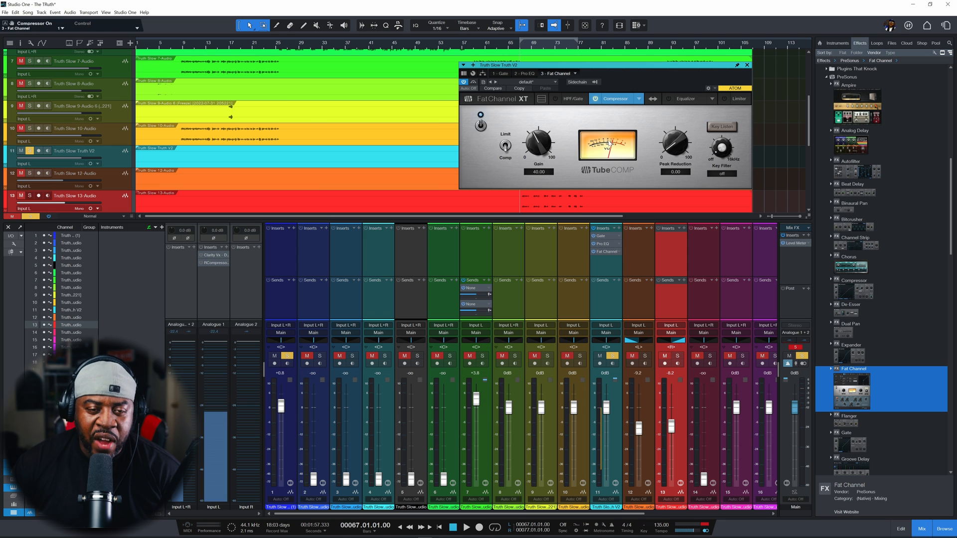
Step: Set the Tube compressor's Gain to about 54 and Peak Reduction to 76 during playback
key("space")
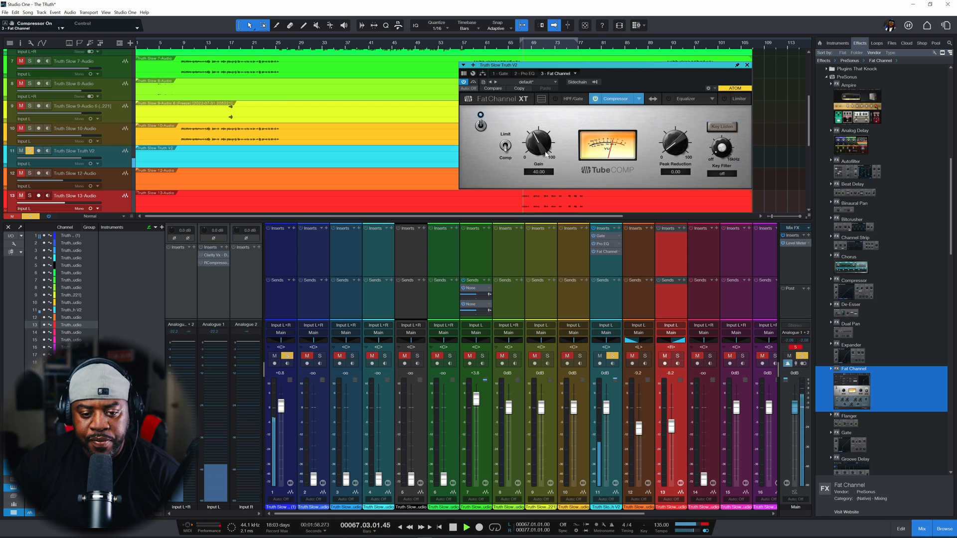
left_click_drag(538, 143, 537, 135)
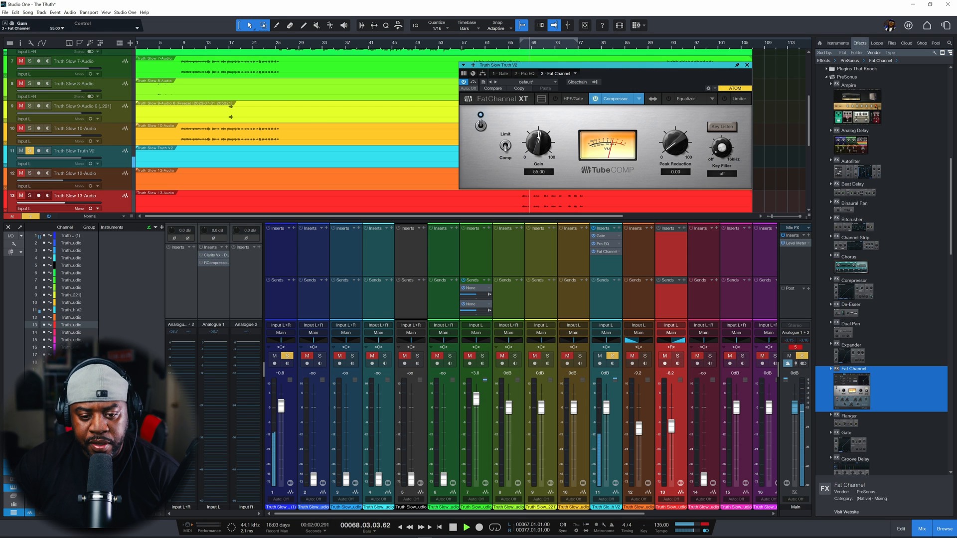
left_click_drag(671, 151, 675, 92)
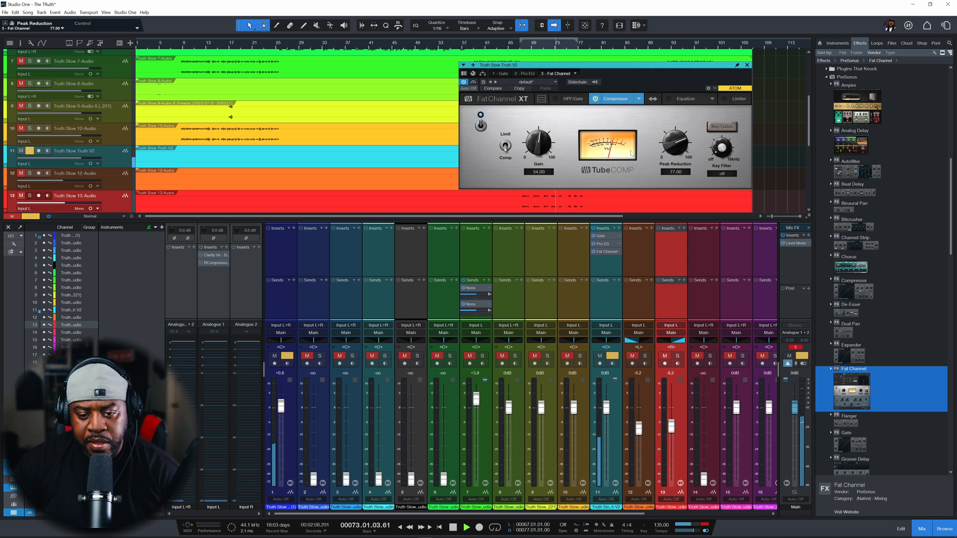
left_click_drag(675, 139, 675, 142)
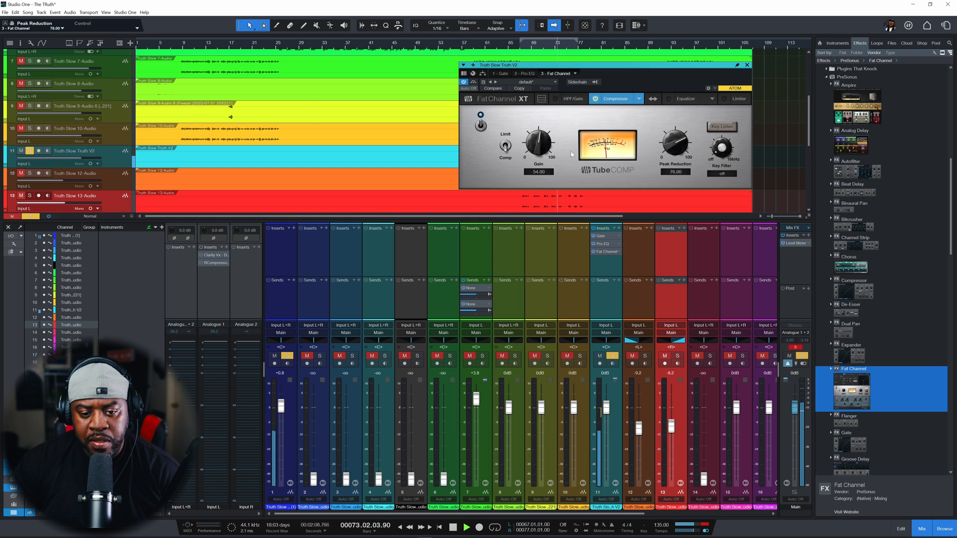
Step: Raise the Tube compressor's Gain to about 59 and play the vocal with the music from the loop start
left_click_drag(539, 144, 539, 137)
key("space")
key("space")
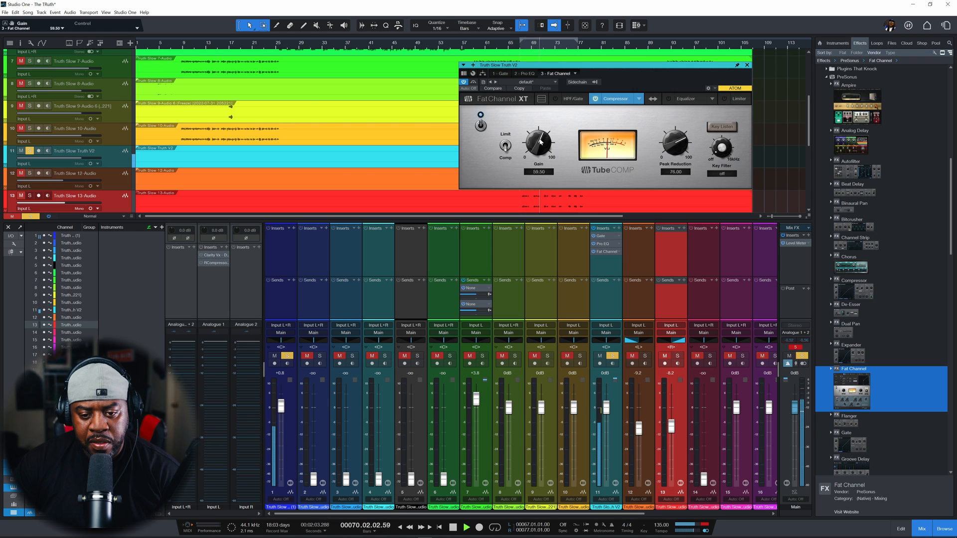
key("space")
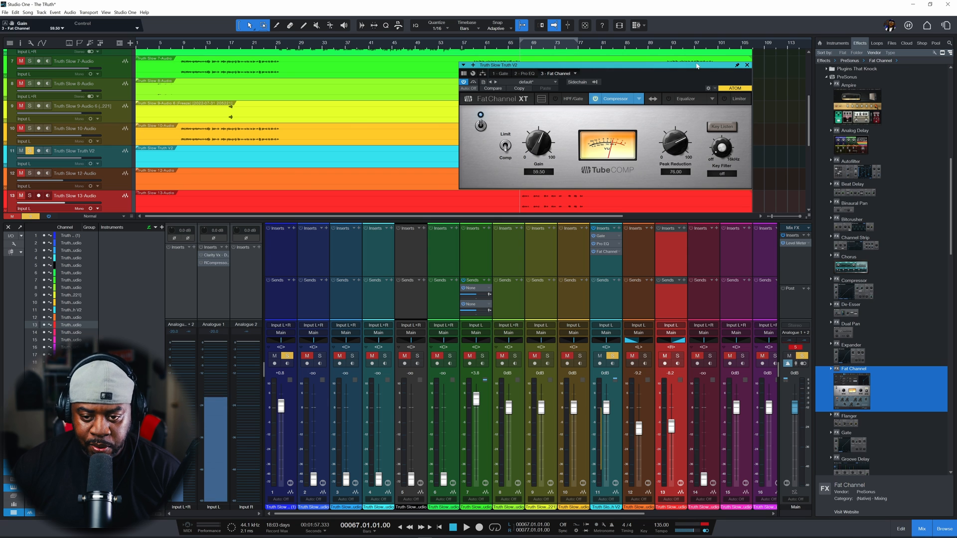
Step: Look over the equalizer section of the Truth V2 channel's Fat Channel and close the plug-in window
left_click_drag(696, 65, 697, 81)
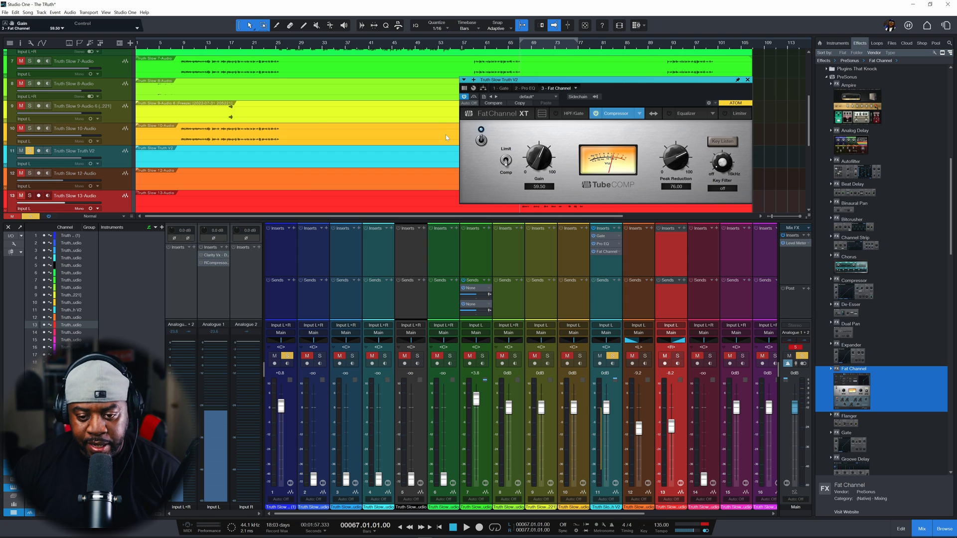
left_click(748, 80)
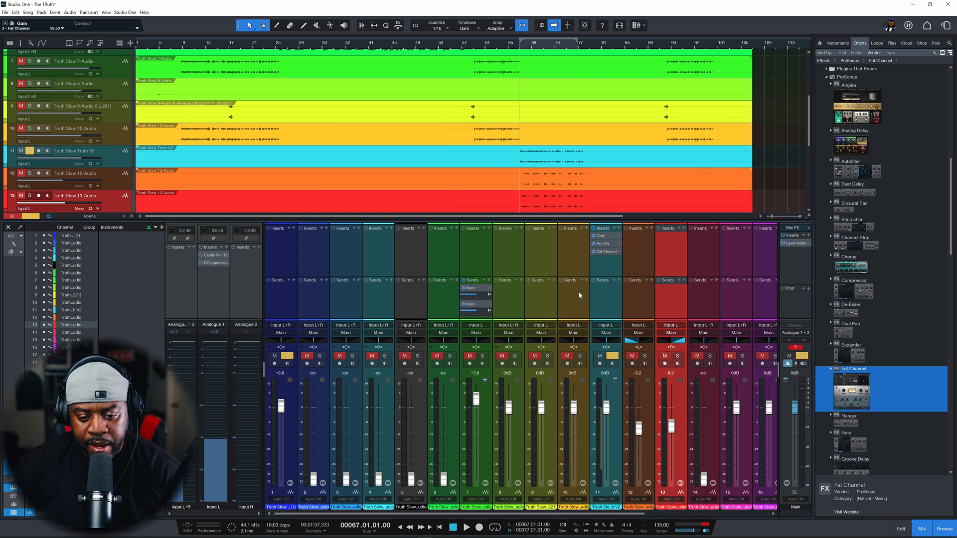
left_click(604, 252)
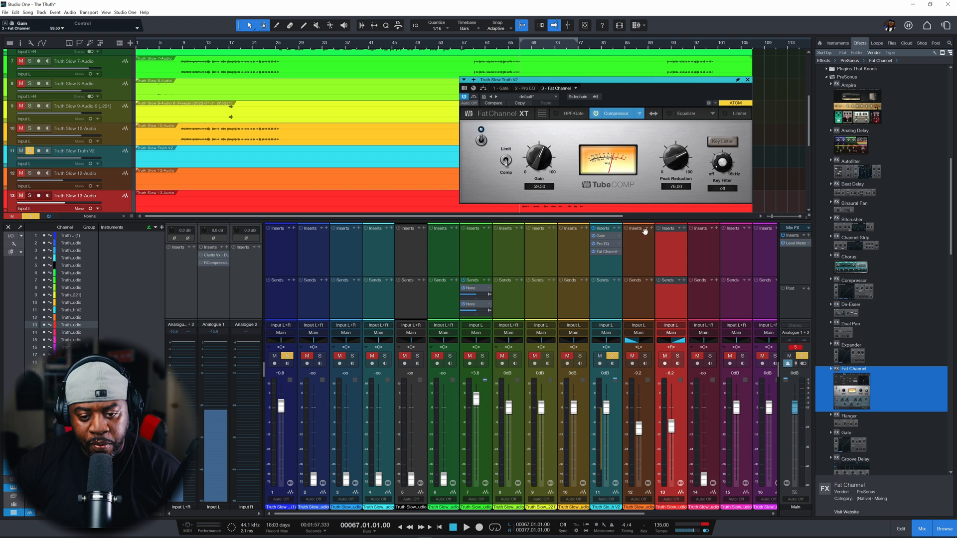
left_click(685, 114)
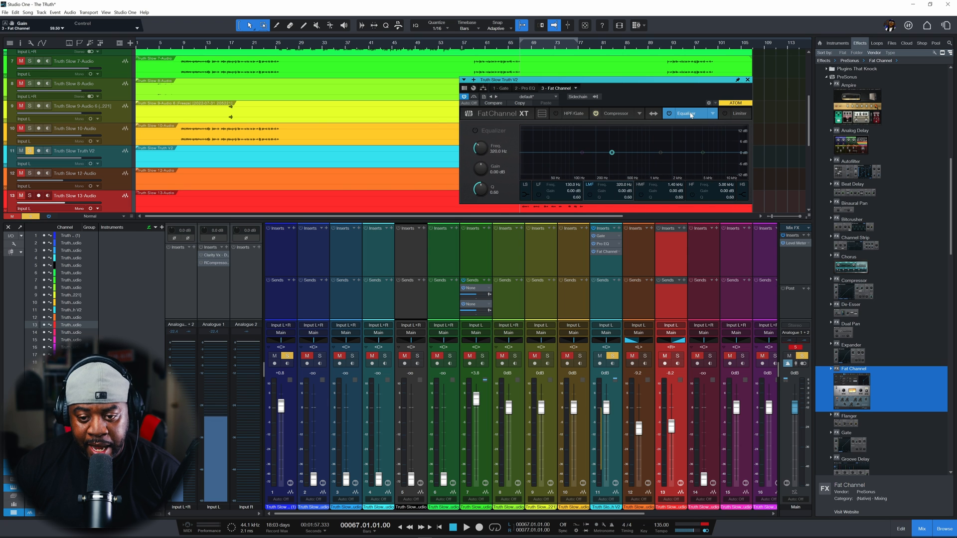
left_click(747, 80)
Step: Insert a second Fat Channel below the first one on the Truth V2 channel and turn on its equalizer
left_click_drag(852, 390, 604, 260)
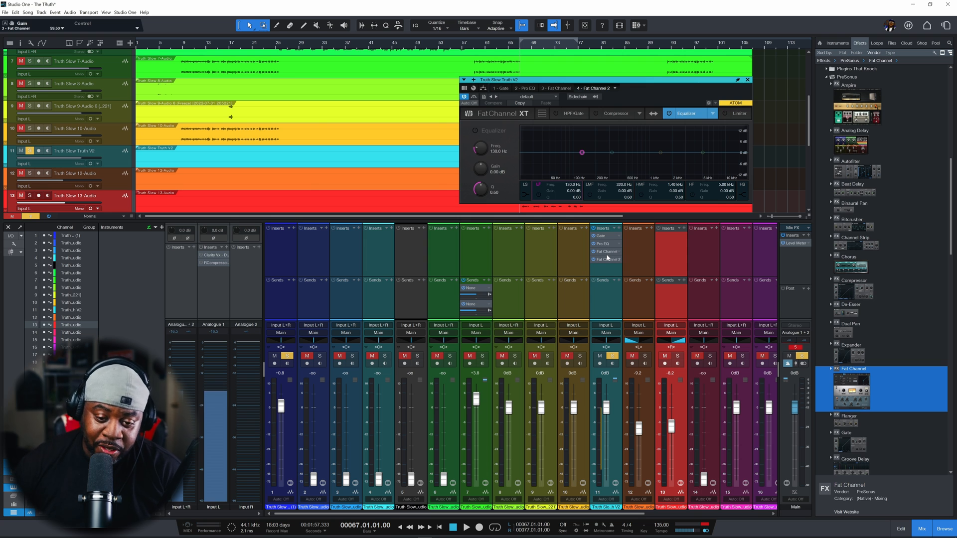
left_click(669, 113)
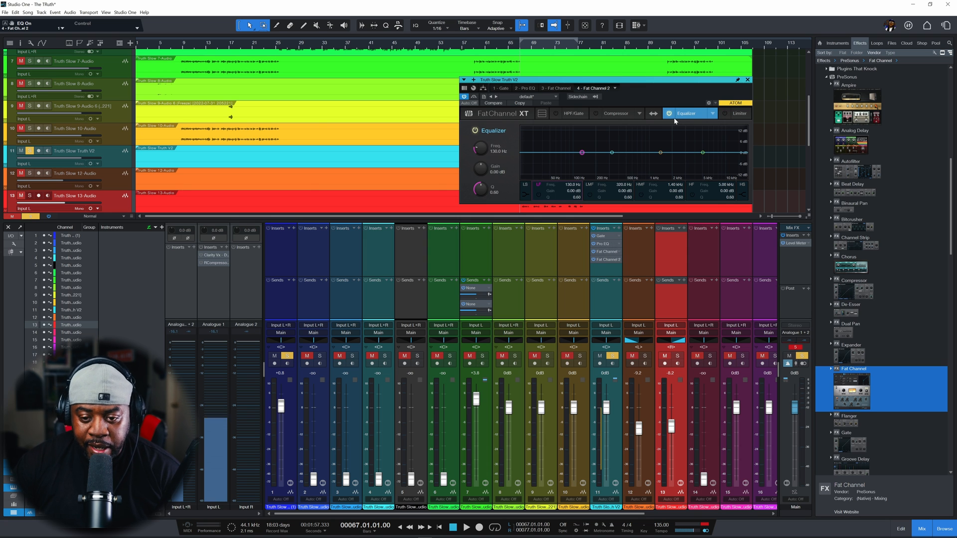
Step: Try the Vintage EQ model in the second Fat Channel with the HF gain at 2.24 dB during playback
left_click(713, 114)
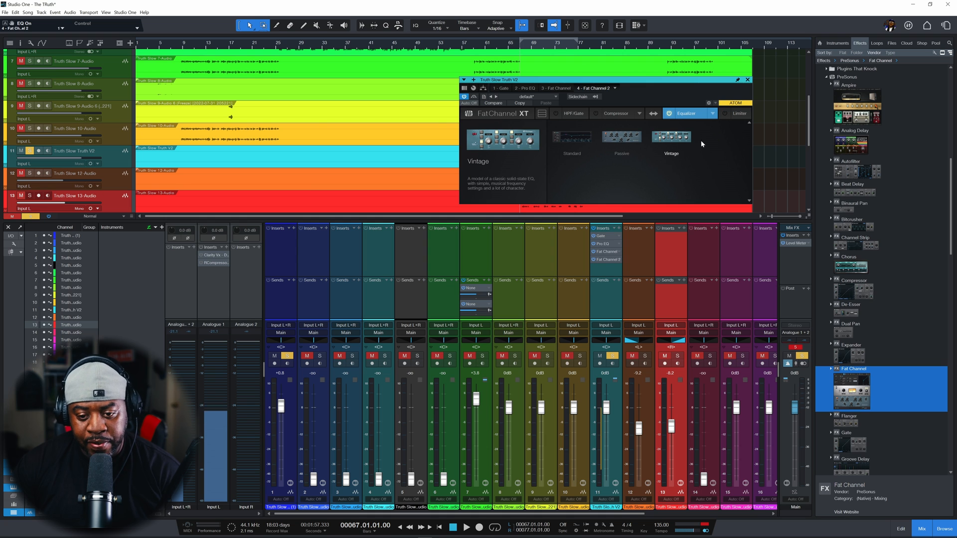
left_click(681, 145)
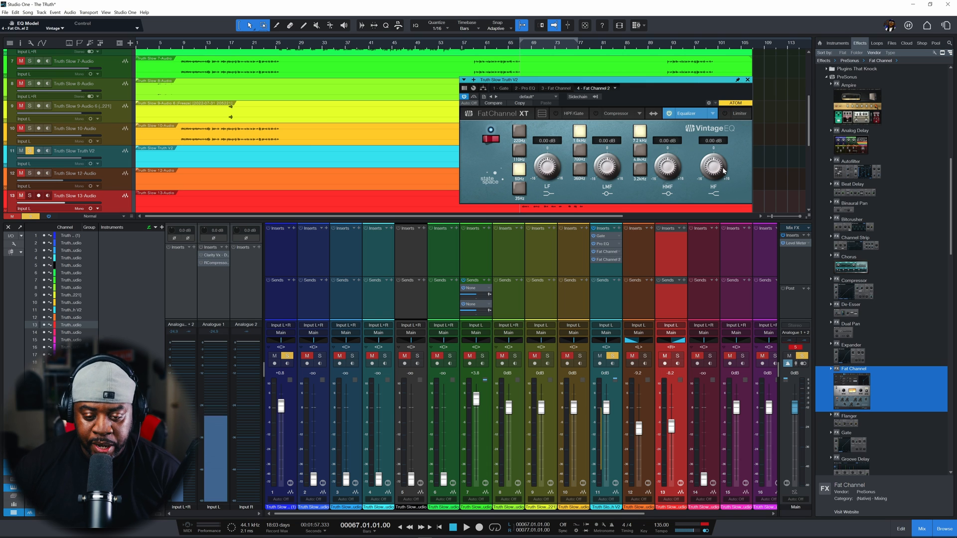
key("space")
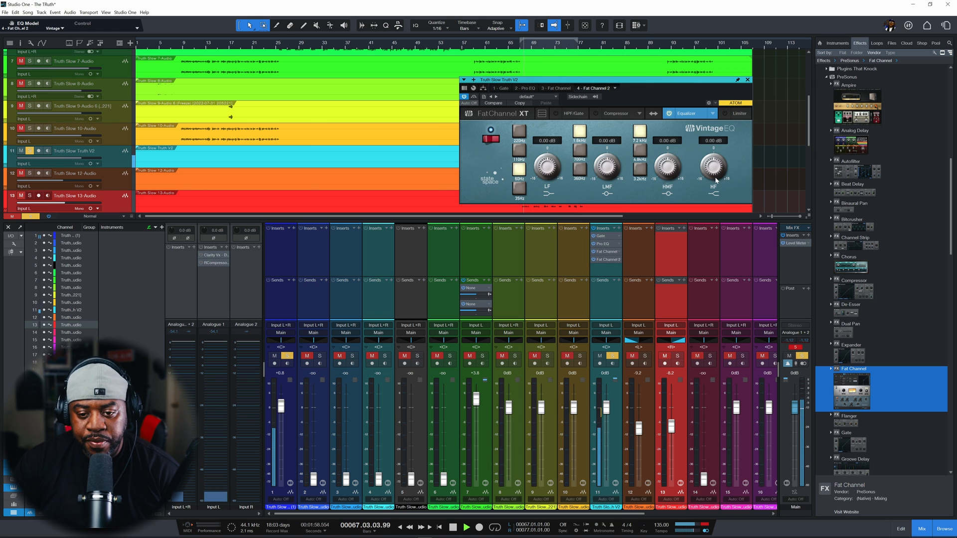
left_click_drag(711, 170, 711, 162)
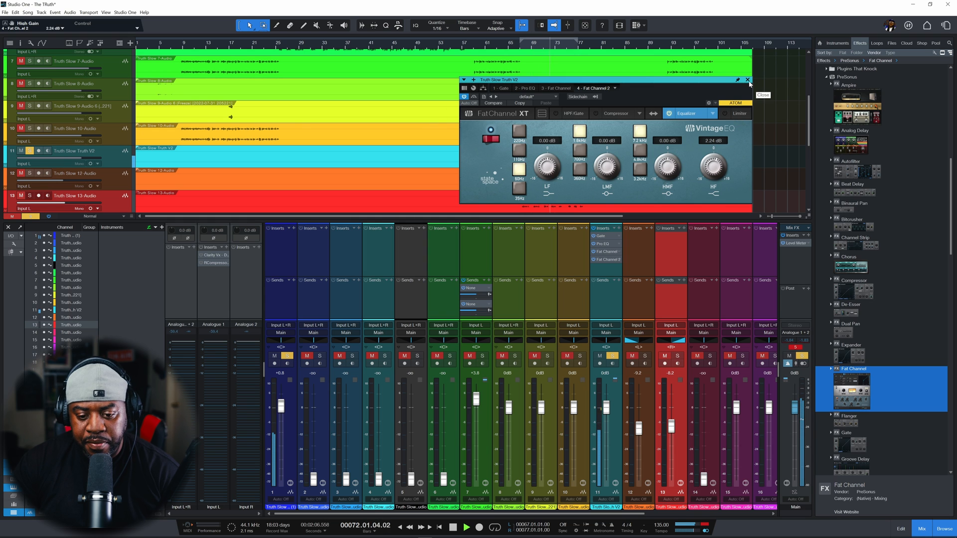
key("space")
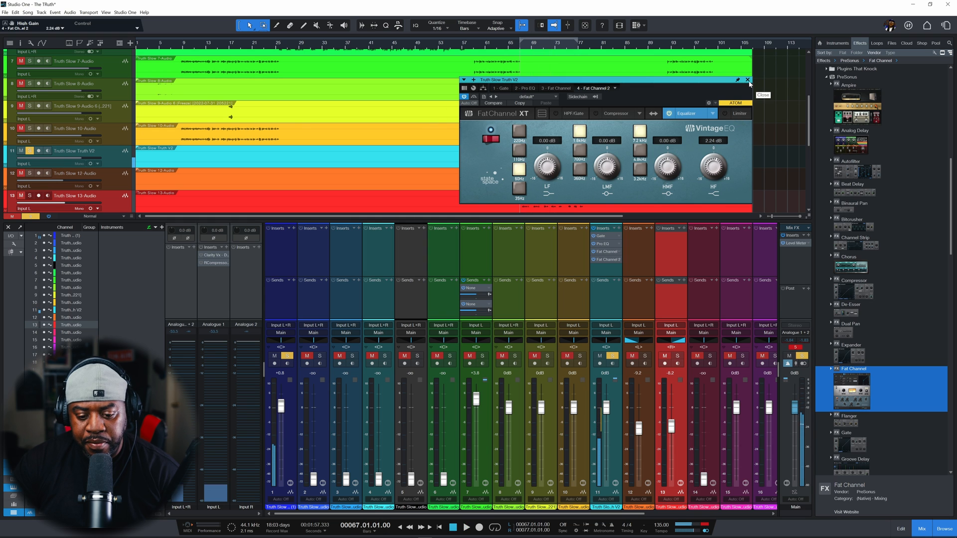
Step: Switch the second Fat Channel to the Passive EQ model, with High Frequency at 12 kHz and its Boost at 3.30
left_click(713, 115)
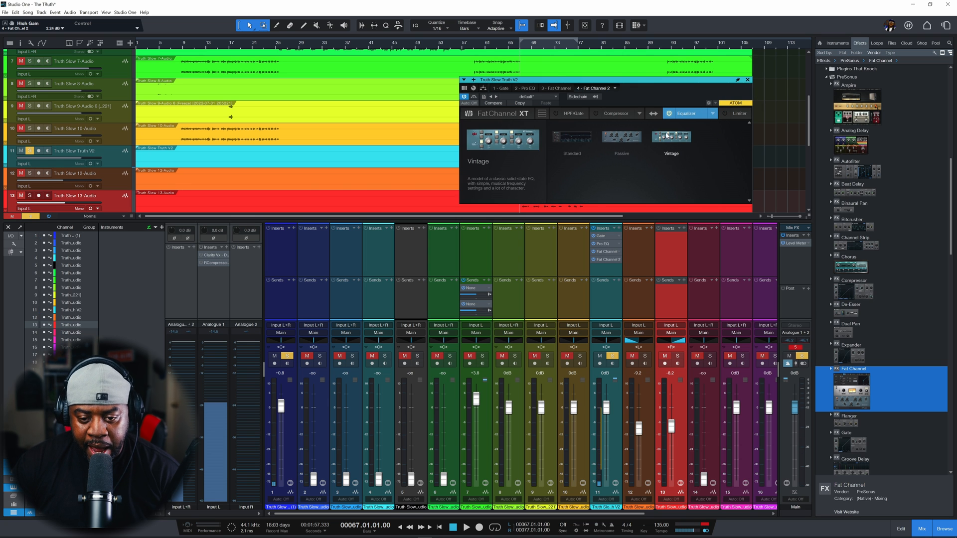
left_click(622, 139)
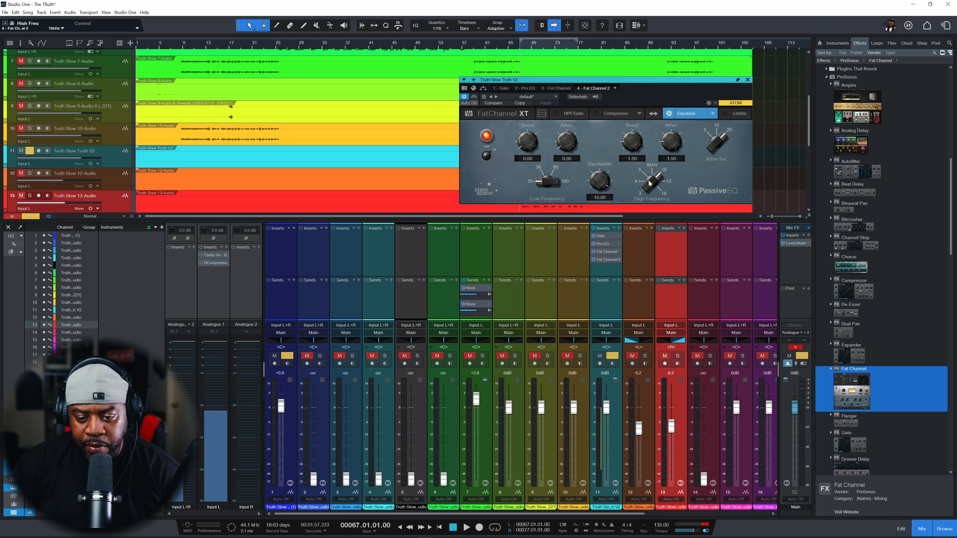
left_click_drag(649, 183, 648, 169)
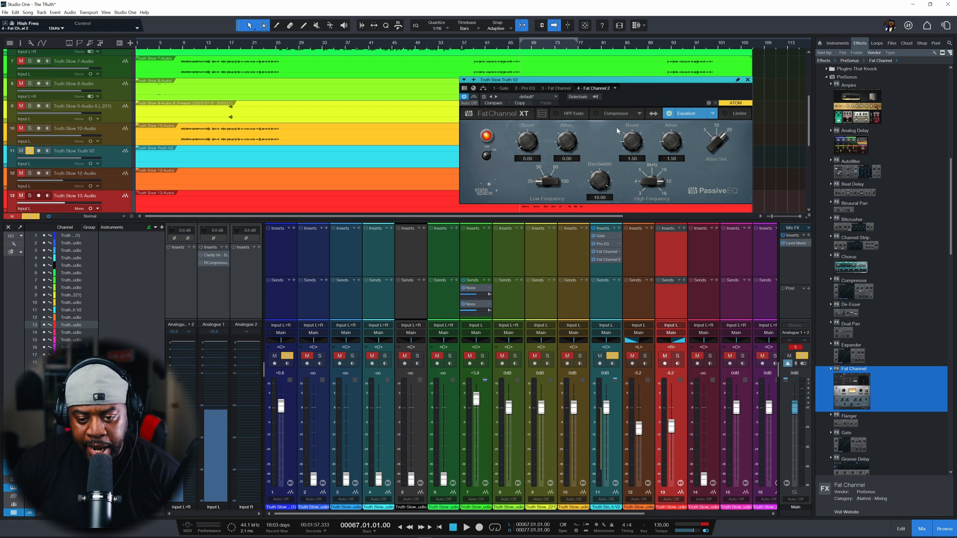
left_click_drag(627, 148, 633, 134)
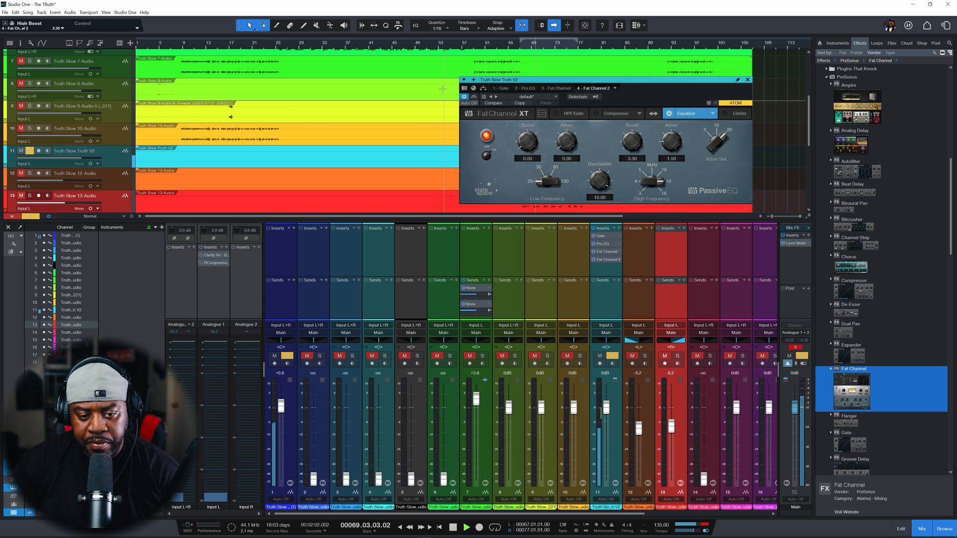
Step: Compare the vocal with the Passive EQ bypassed and active during playback, and close the plug-in window
left_click(465, 97)
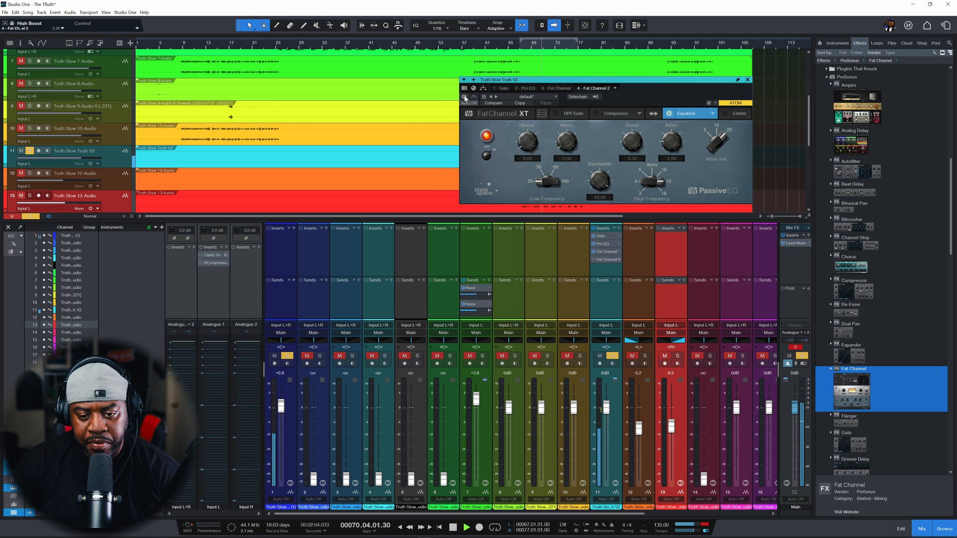
left_click(465, 97)
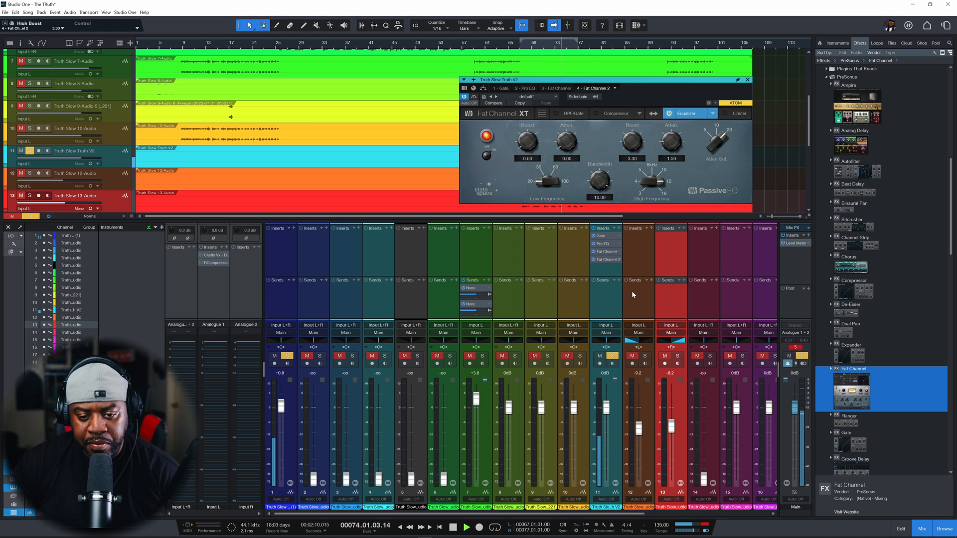
key("space")
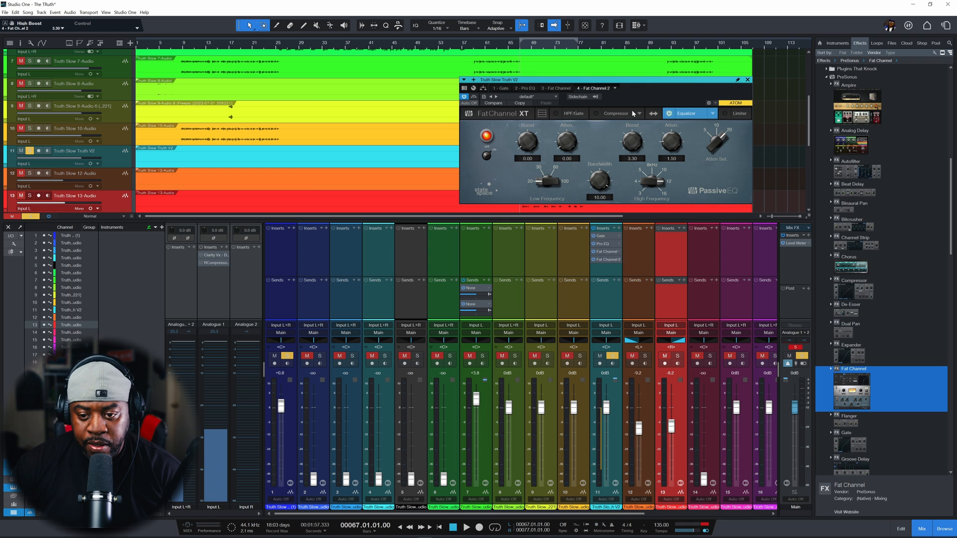
left_click(747, 79)
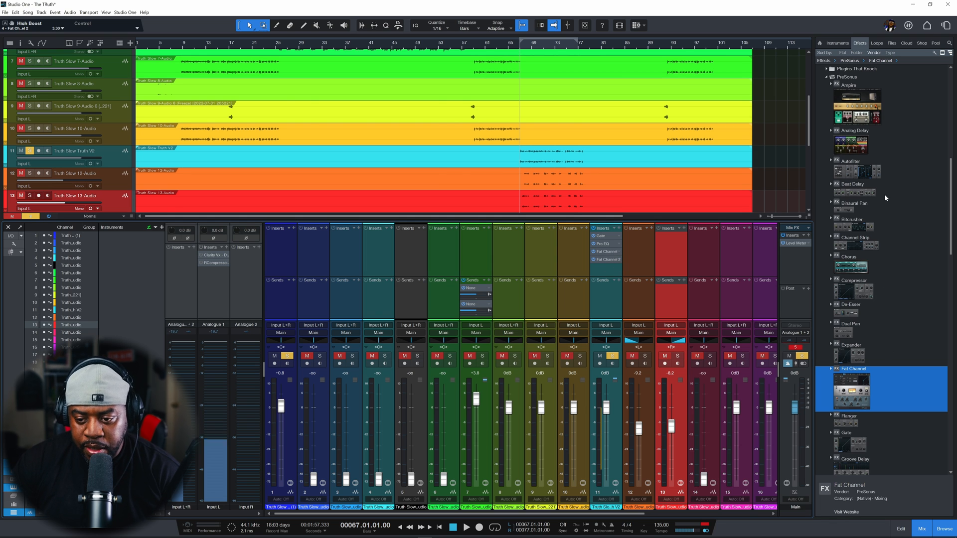
Step: Insert the De-Esser after the second Fat Channel on Truth V2 and set its S-Reduction to about -27.3 dB during playback
left_click_drag(854, 315, 607, 269)
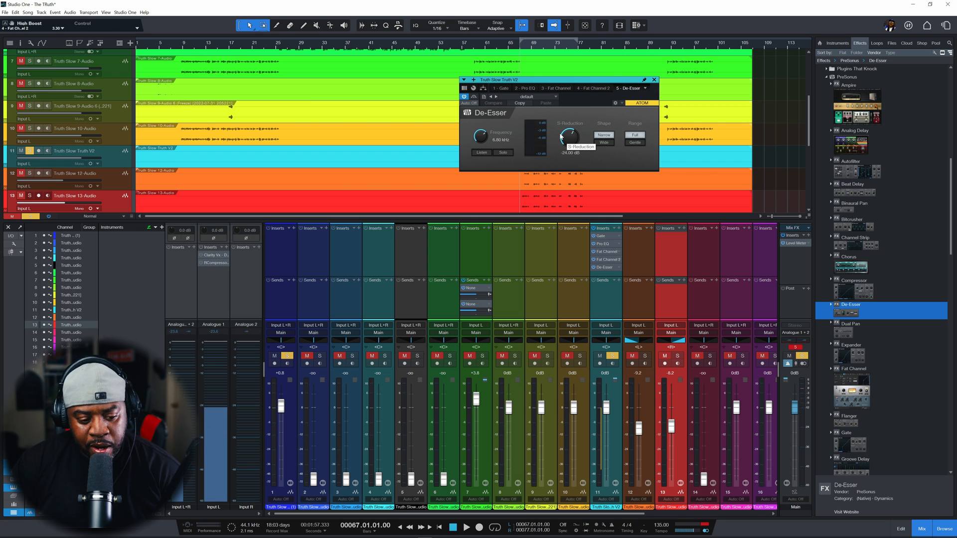
key("space")
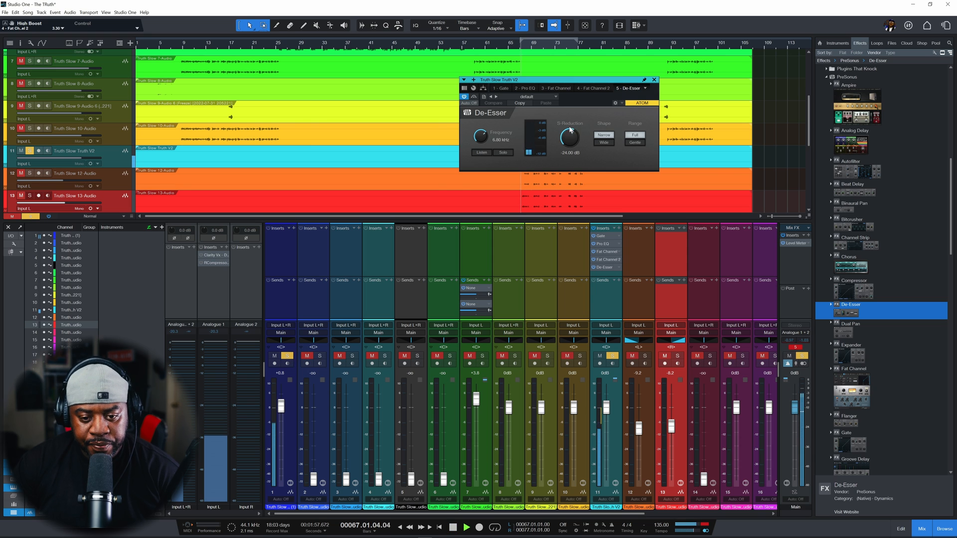
mouse_move(575, 136)
left_mouse_down()
mouse_move(569, 145)
mouse_move(573, 135)
left_mouse_up()
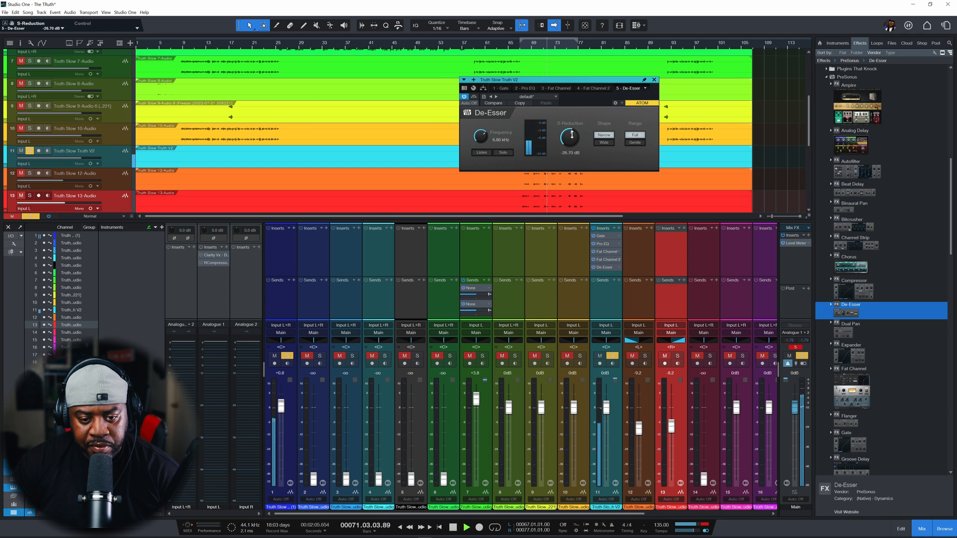
left_click_drag(572, 135, 571, 135)
key("space")
key("space")
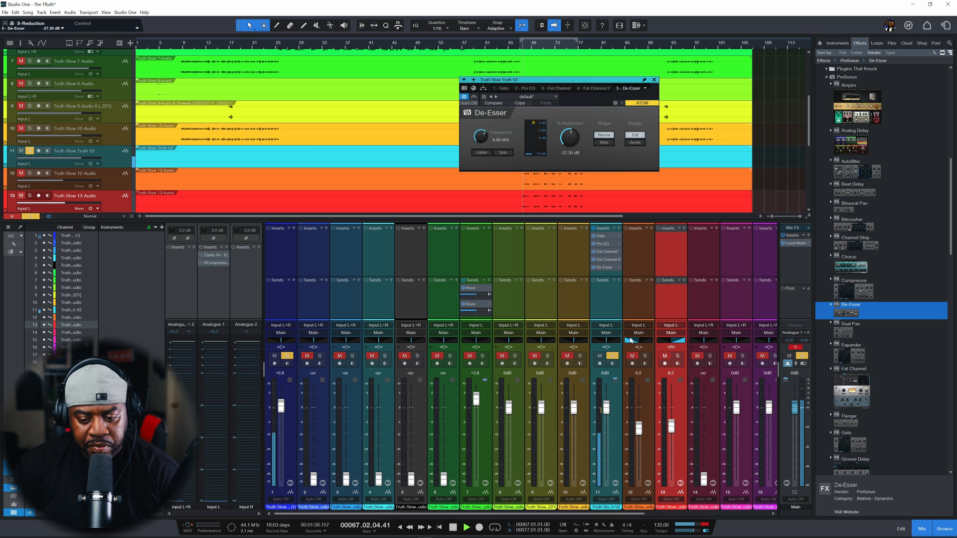
Step: Lower the Truth V2 channel fader to -3.7 dB with the Main output monitored in mono, and close the De-Esser window
left_click(803, 364)
left_click_drag(606, 407, 608, 420)
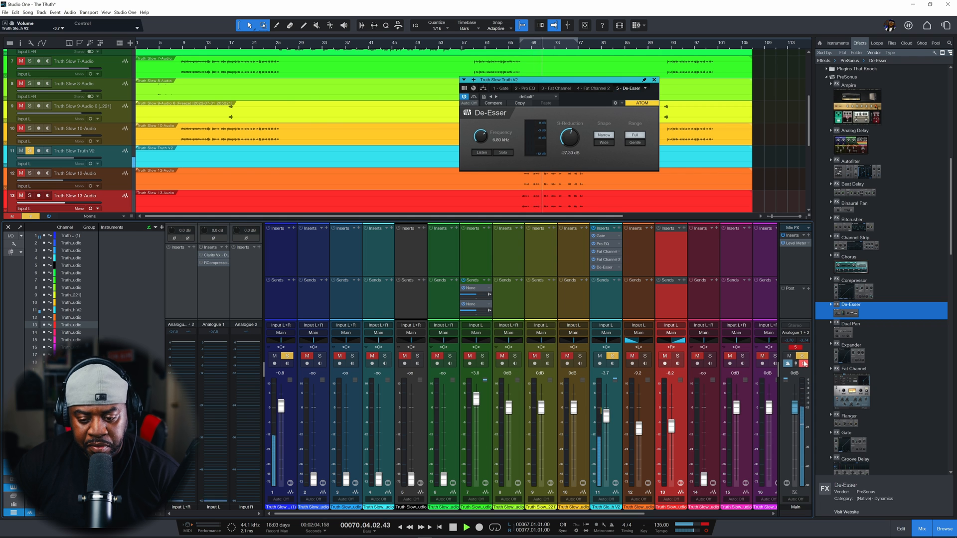
key("space")
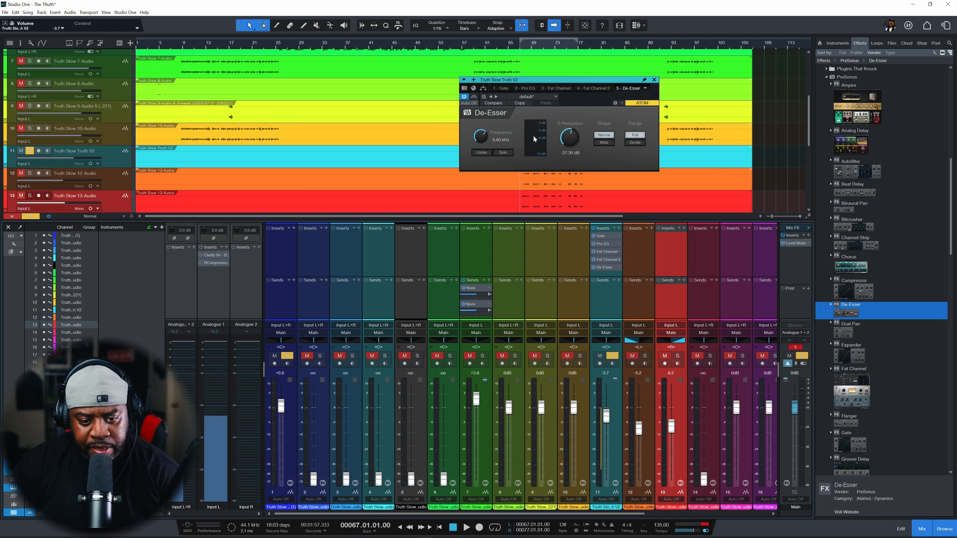
left_click(654, 80)
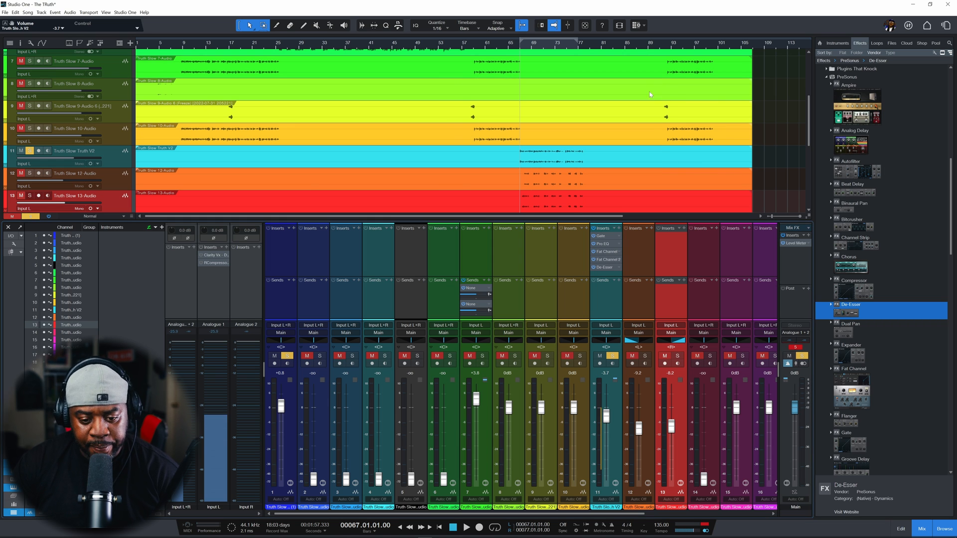
Step: Add a send from Truth V2 to a new FX channel and rename that channel "reverb"
left_click(618, 281)
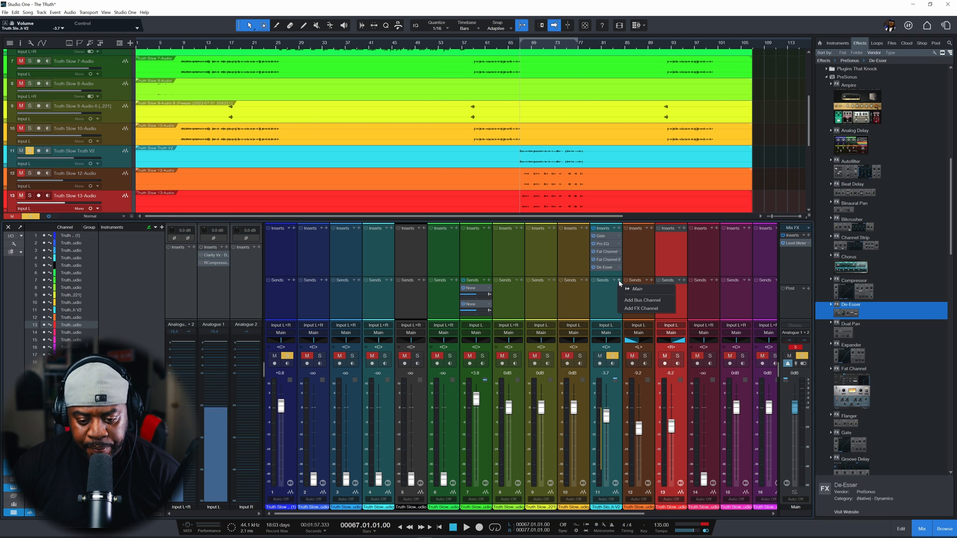
left_click(641, 309)
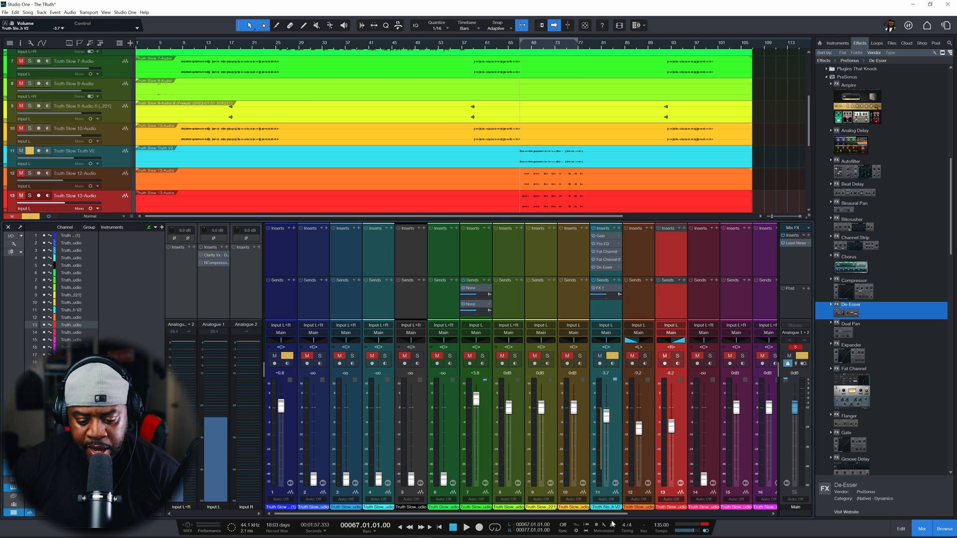
left_click_drag(614, 514, 762, 513)
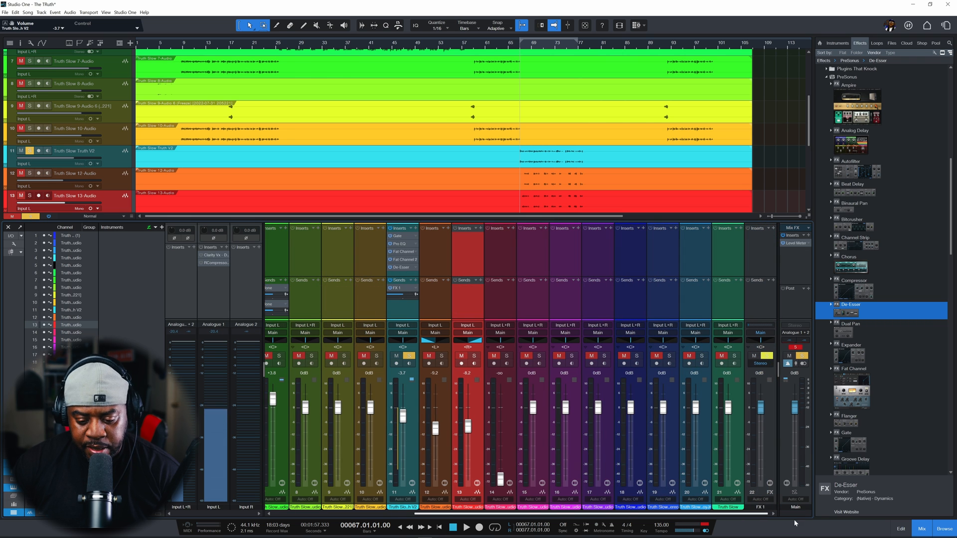
double_click(760, 507)
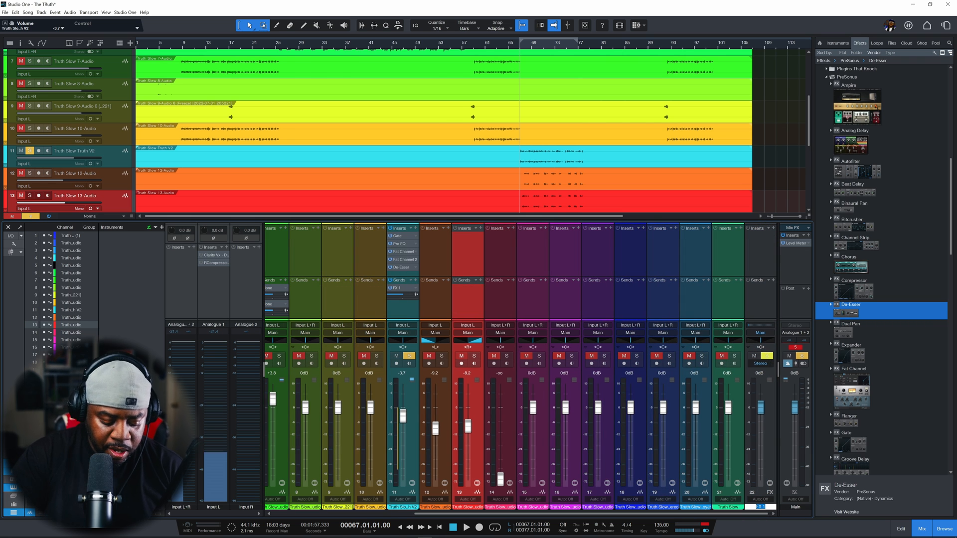
type("reverb")
key("Return")
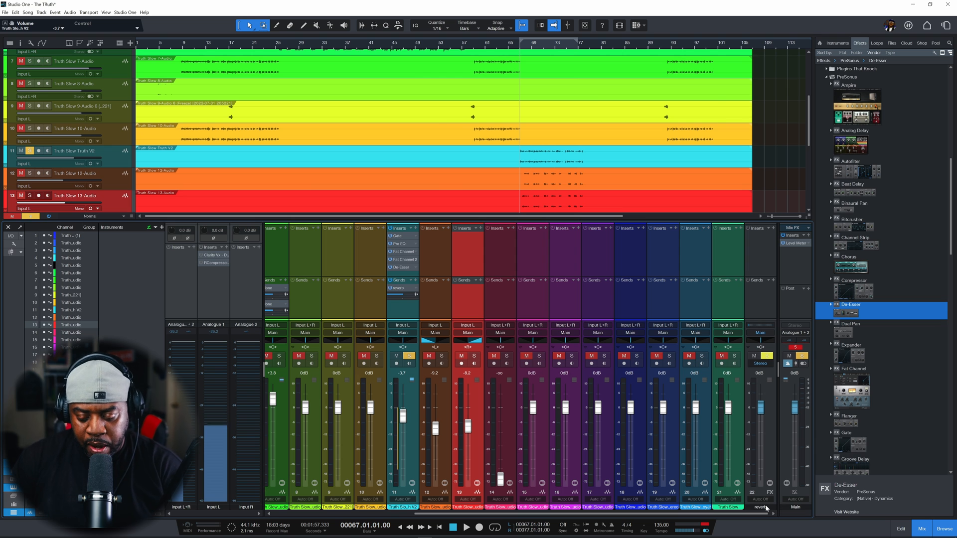
Step: Insert the PreSonus Room Reverb effect on the reverb FX channel
scroll(898, 318, "down", 10)
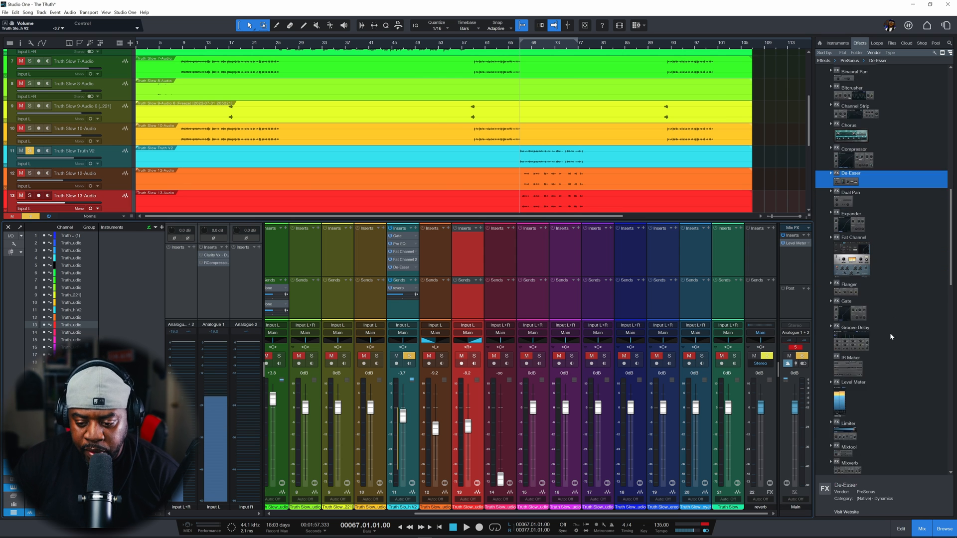
scroll(885, 337, "down", 3)
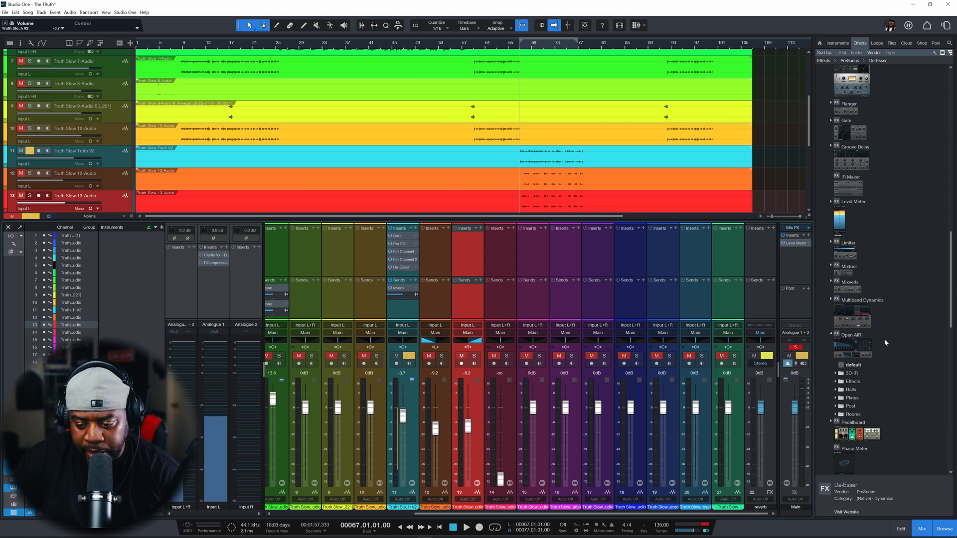
scroll(884, 339, "down", 10)
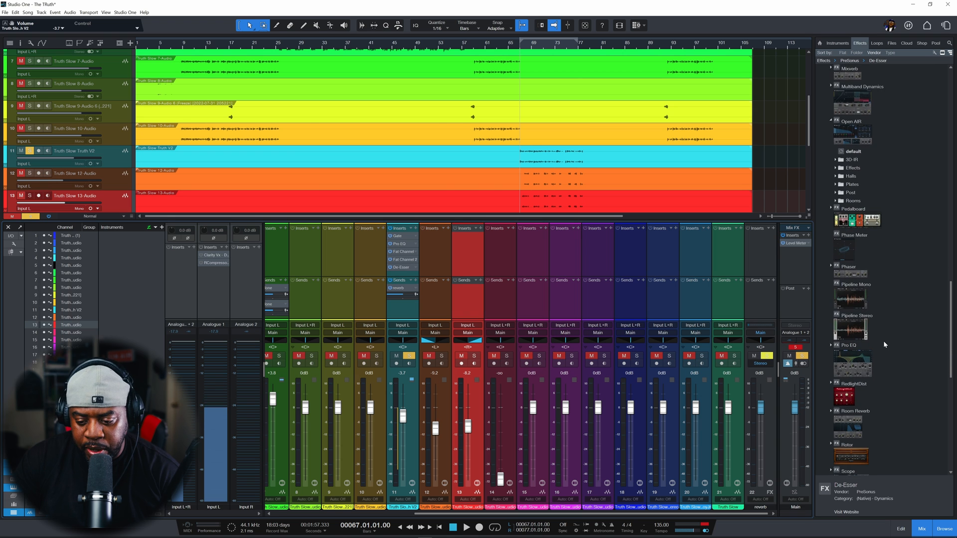
scroll(885, 339, "down", 3)
left_click_drag(847, 378, 758, 247)
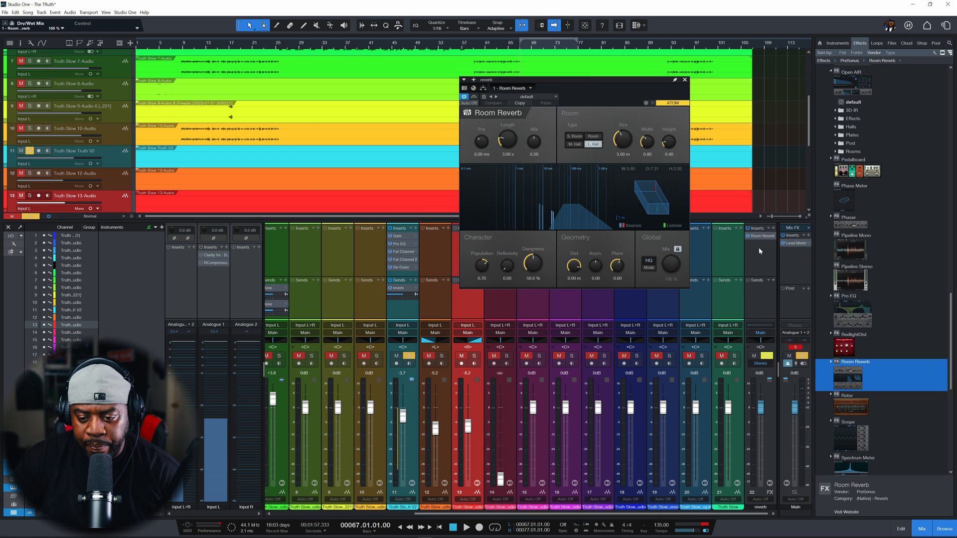
Step: Switch the Room Reverb type to M. Hall and pull the reverb channel fader all the way down to -∞
left_click(575, 144)
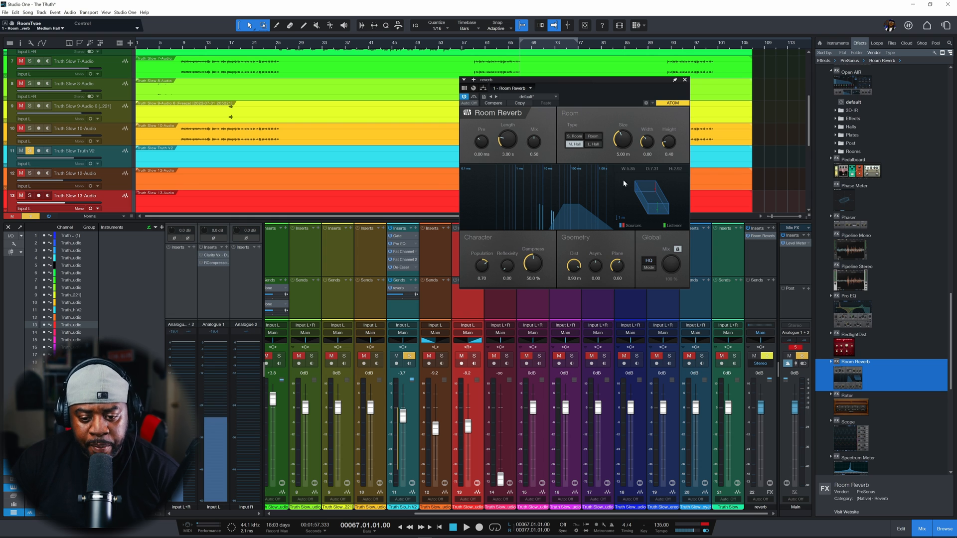
left_click_drag(760, 407, 761, 479)
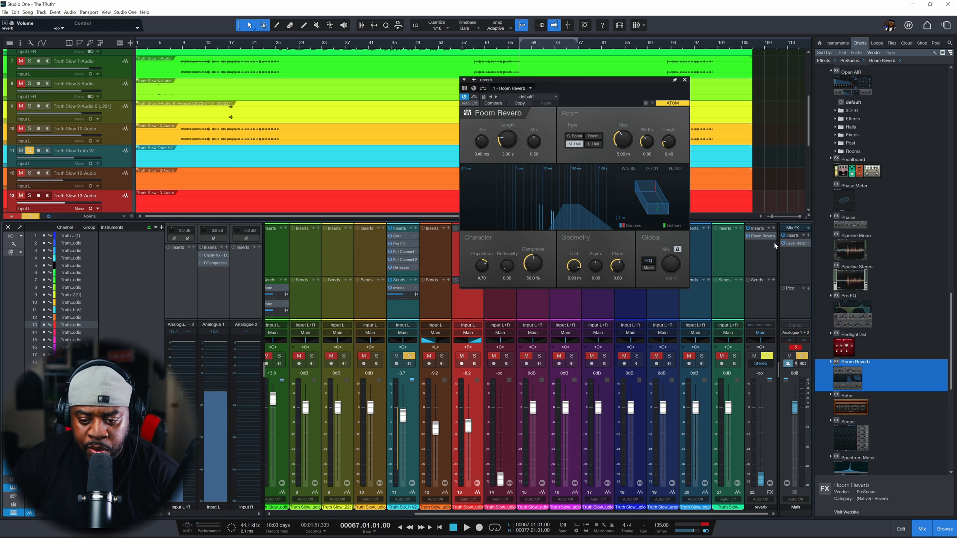
Step: Insert a Pro EQ on the reverb FX channel
left_click(773, 229)
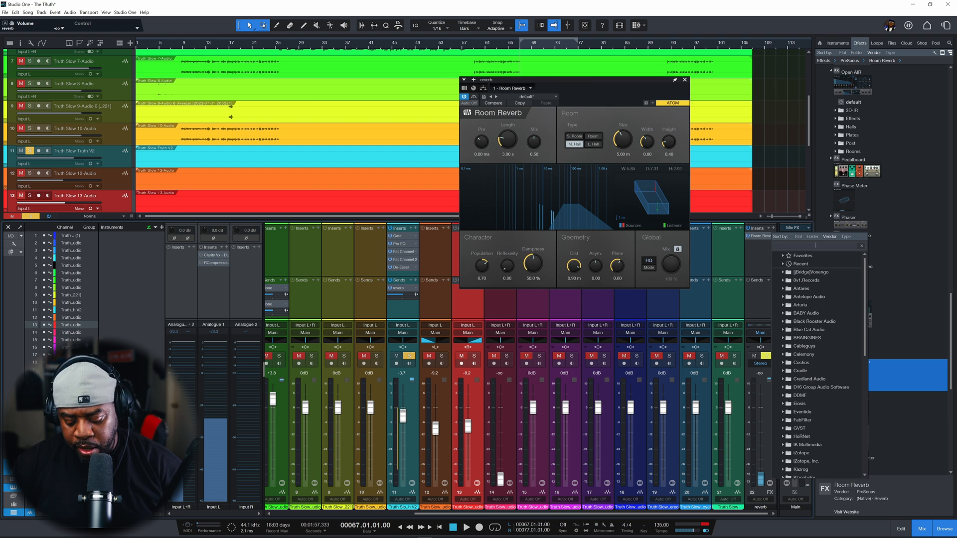
type("pro")
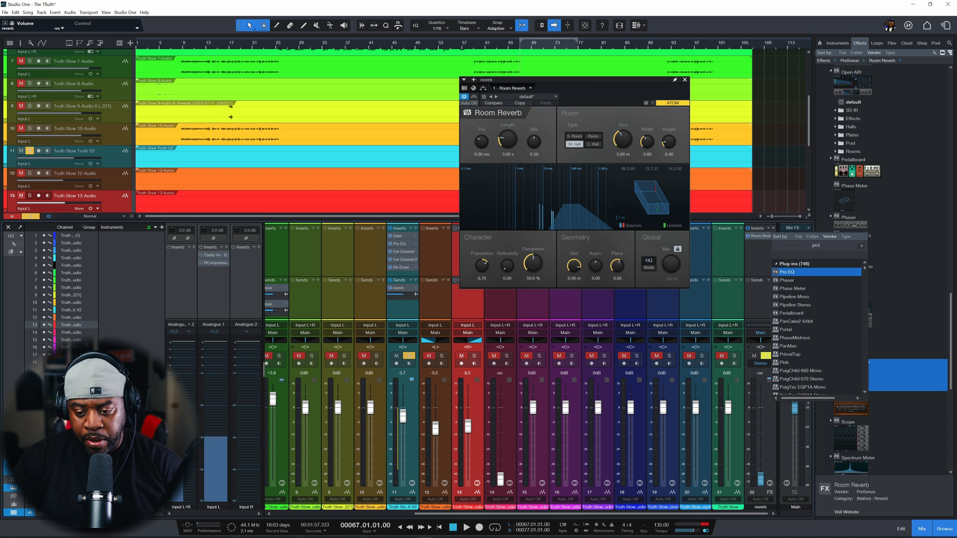
key("Return")
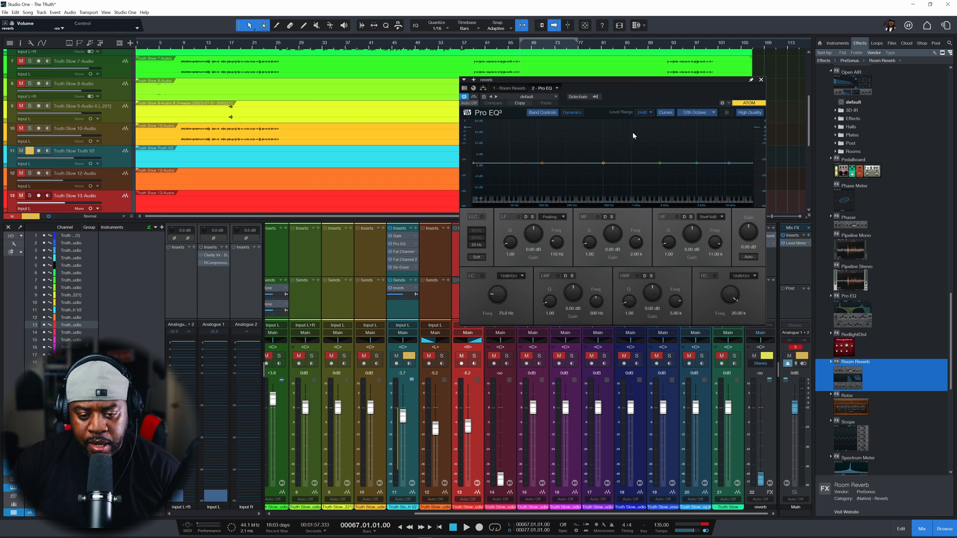
Step: Enable the reverb Pro EQ's low cut at 48 dB/Oct and 500 Hz, and move the EQ ahead of Room Reverb
left_click(483, 276)
left_click(511, 276)
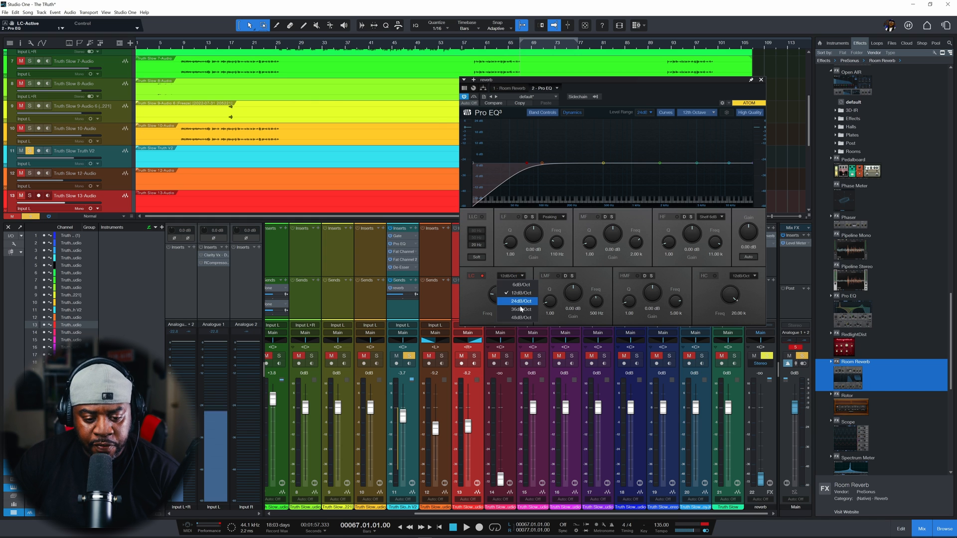
left_click(521, 317)
left_click_drag(494, 299, 496, 297)
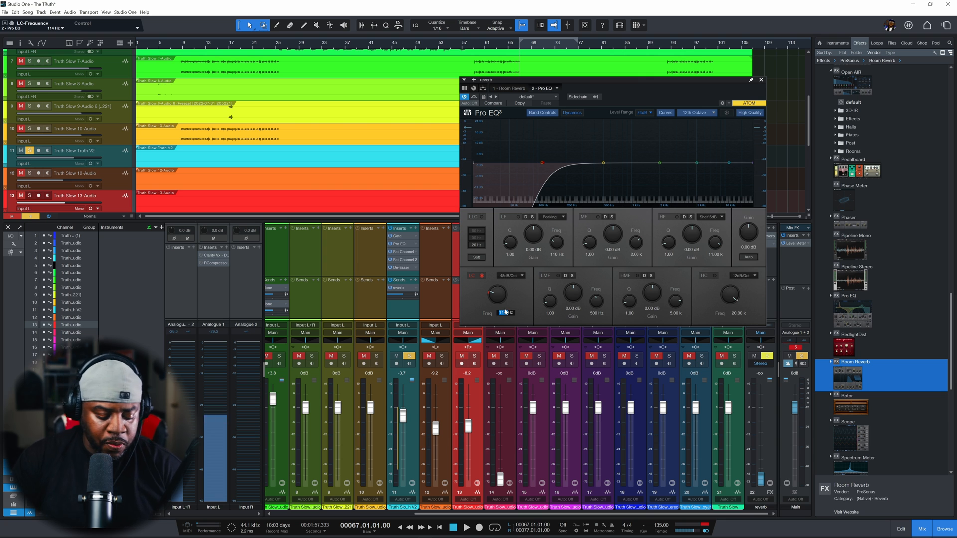
type("500")
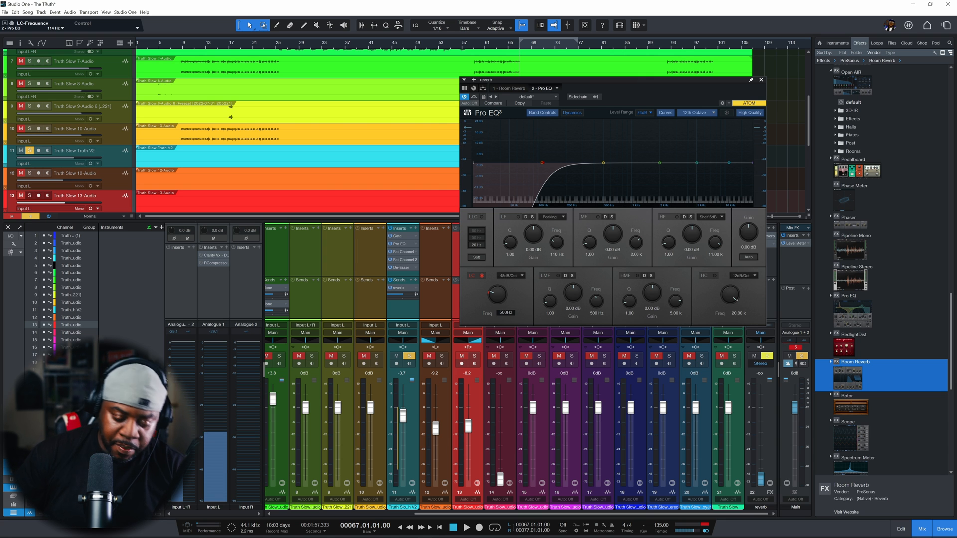
key("Return")
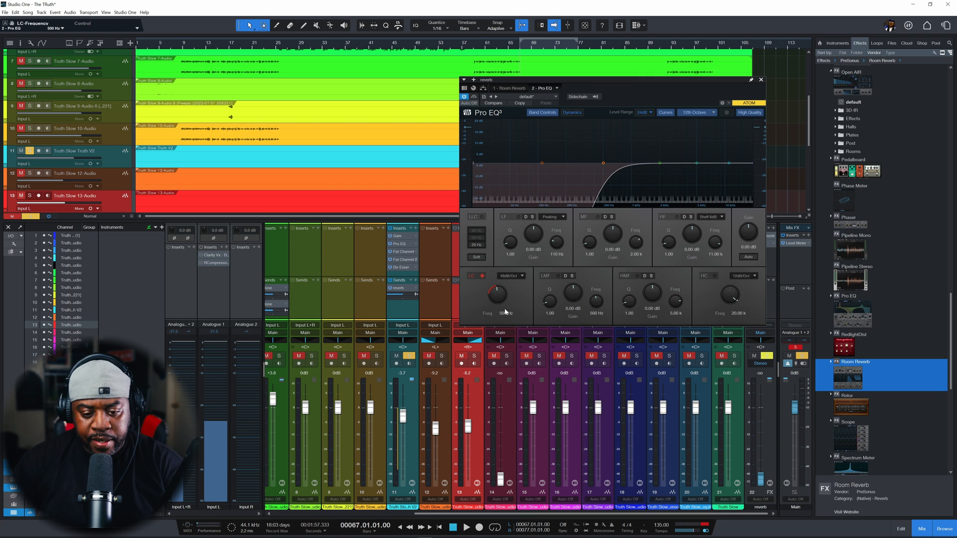
left_click(761, 80)
left_click_drag(757, 244, 758, 235)
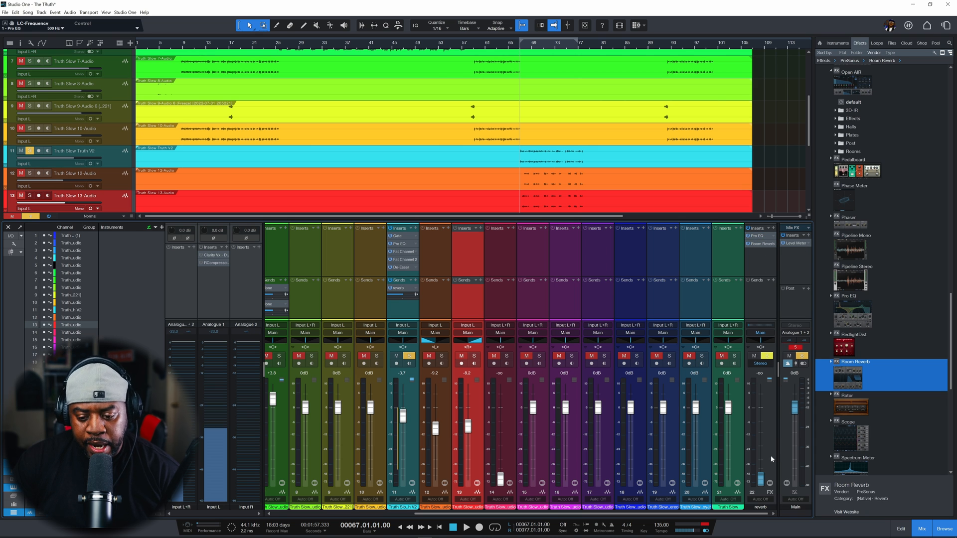
Step: Raise the reverb channel fader to -17.0 dB while playing the vocal, and audition the blend
key("space")
left_click_drag(761, 479, 764, 443)
key("space")
key("space")
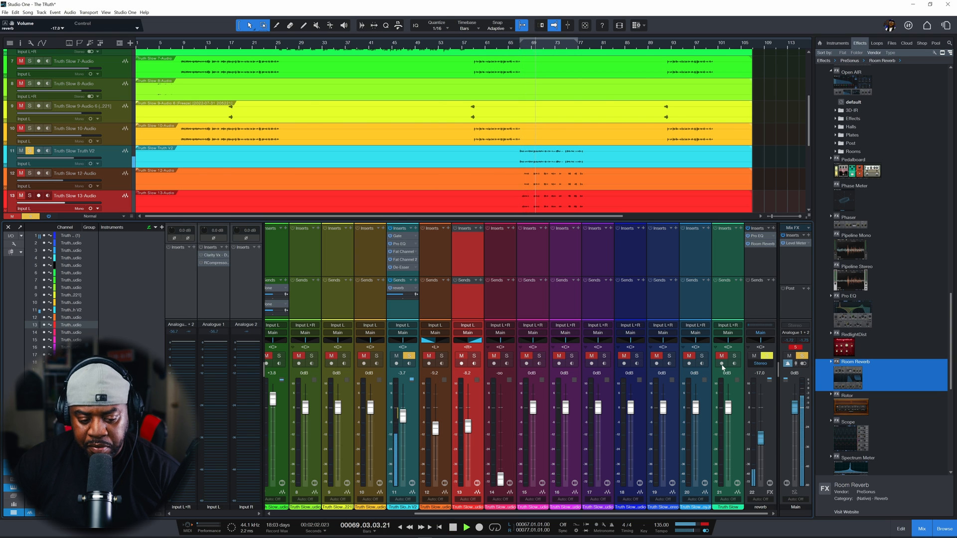
key("space")
key("space")
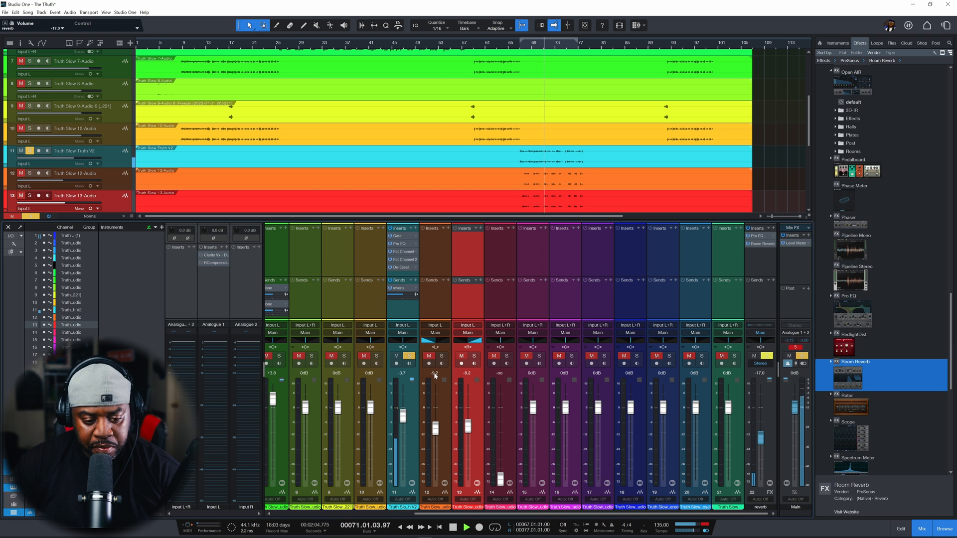
key("space")
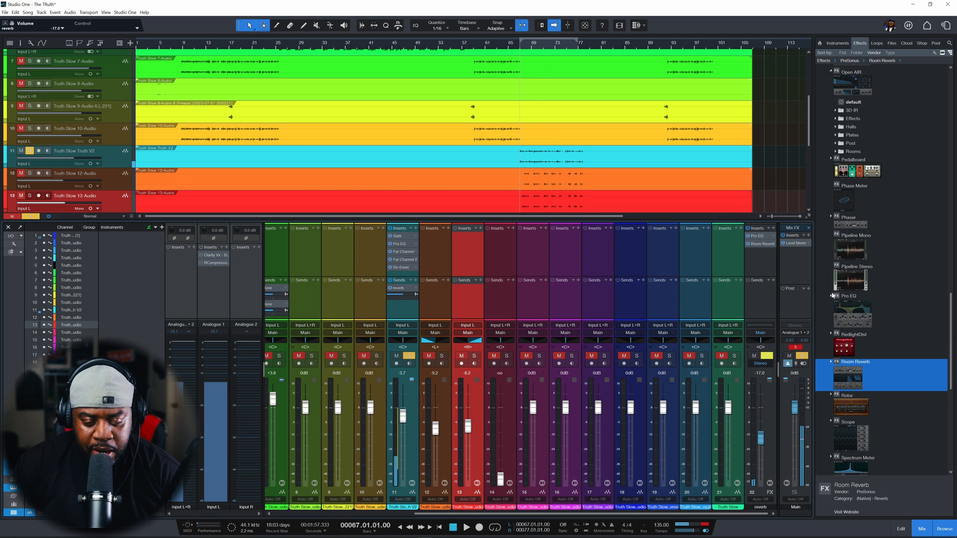
Step: Find the PreSonus Limiter among the effects and insert it at the end of the Truth V2 chain
scroll(910, 356, "down", 5)
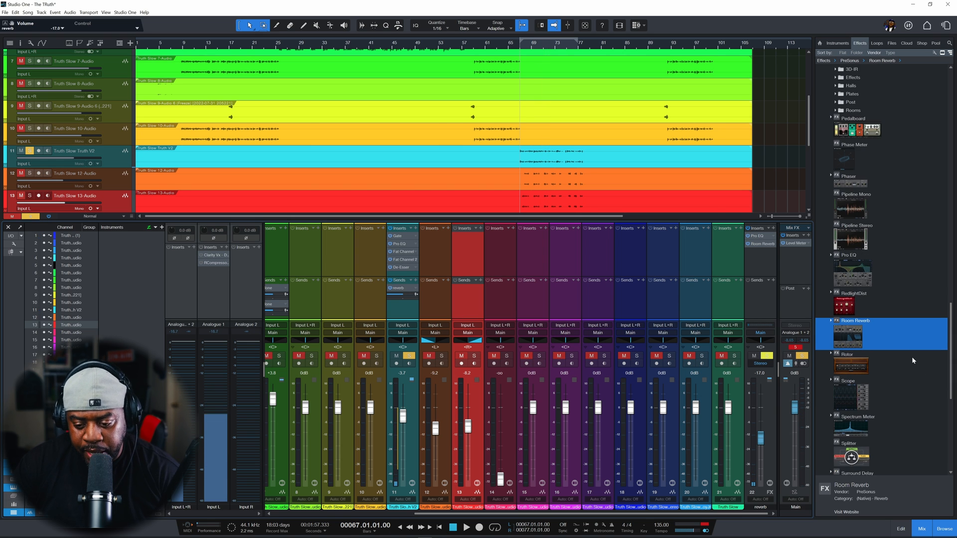
scroll(911, 357, "down", 5)
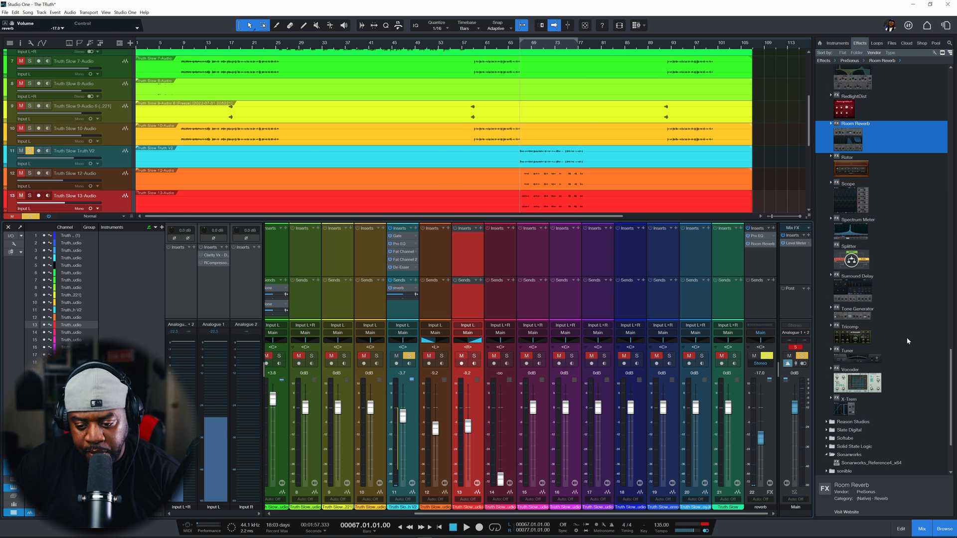
scroll(907, 341, "up", 13)
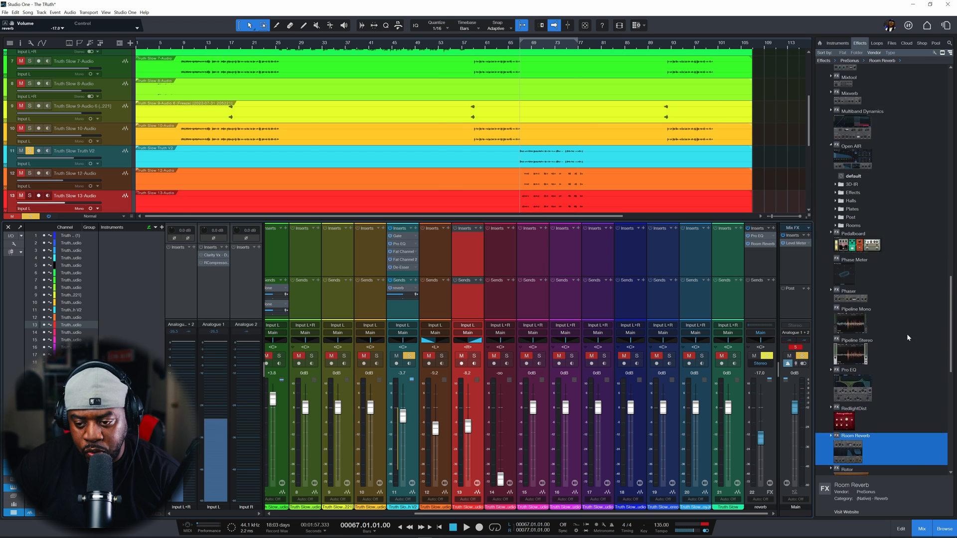
scroll(906, 333, "up", 6)
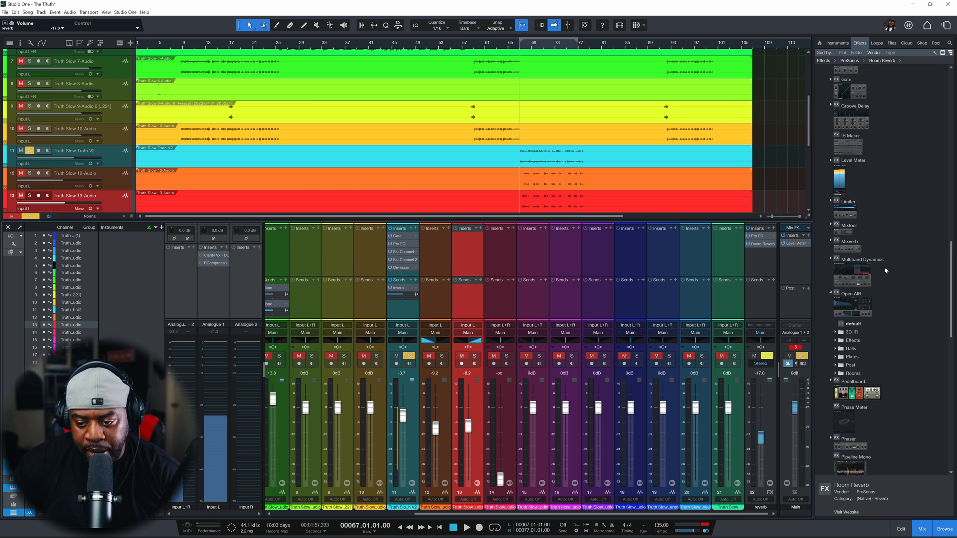
left_click_drag(847, 205, 410, 279)
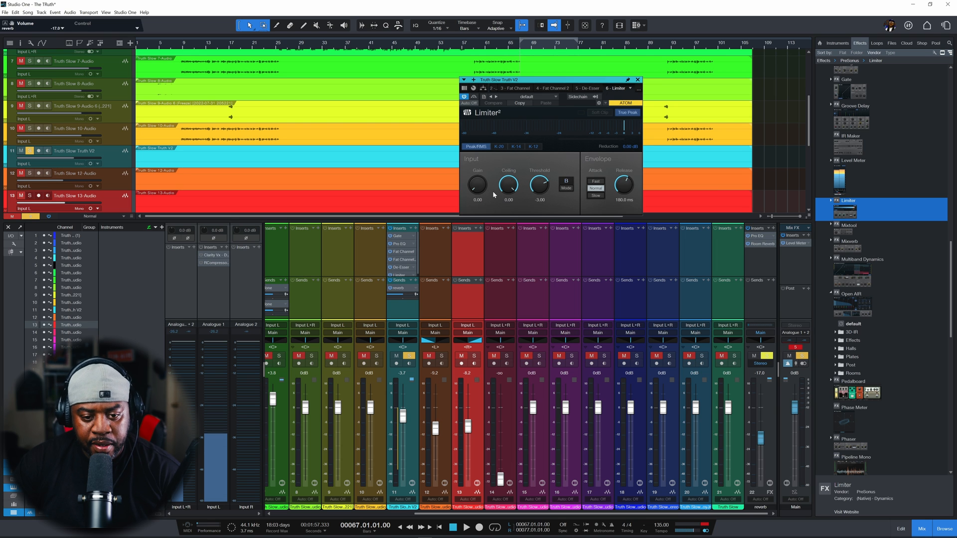
Step: Set the Limiter's metering to K-14 and its input gain to about 1.26 dB during playback, and close its window
key("space")
left_click(516, 147)
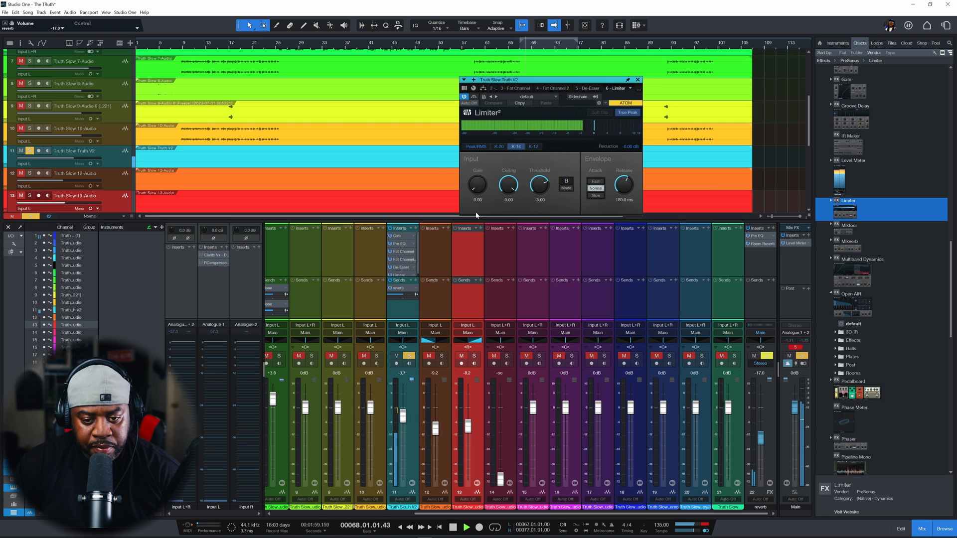
left_click_drag(478, 186, 479, 185)
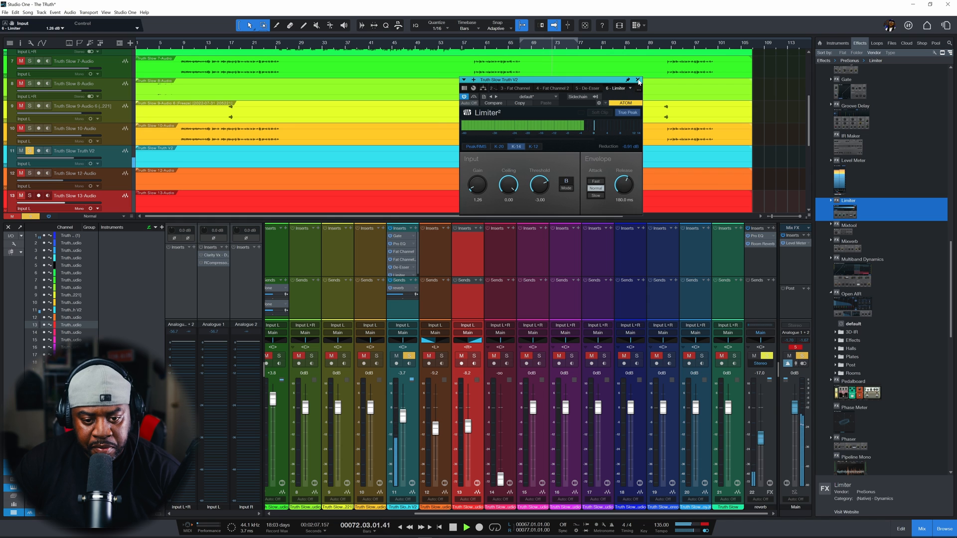
left_click(637, 80)
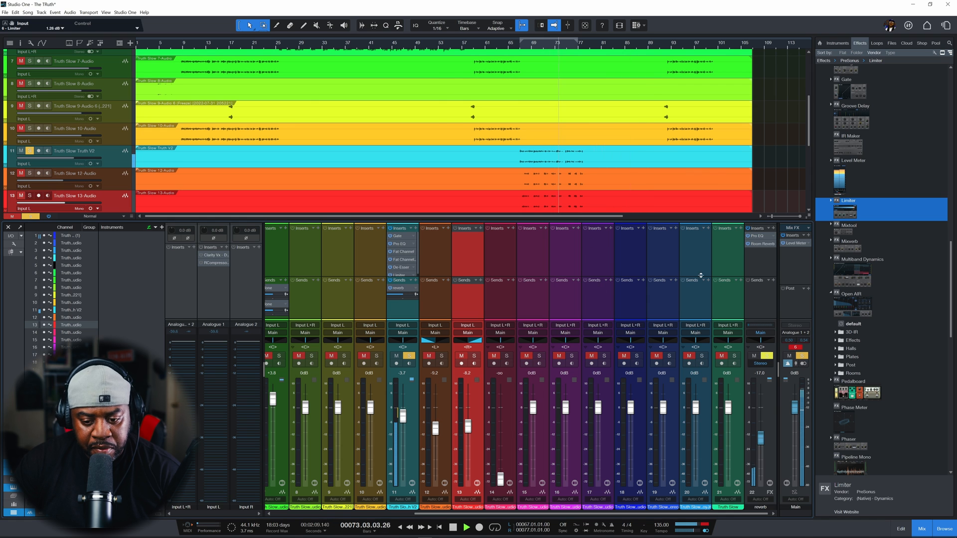
key("space")
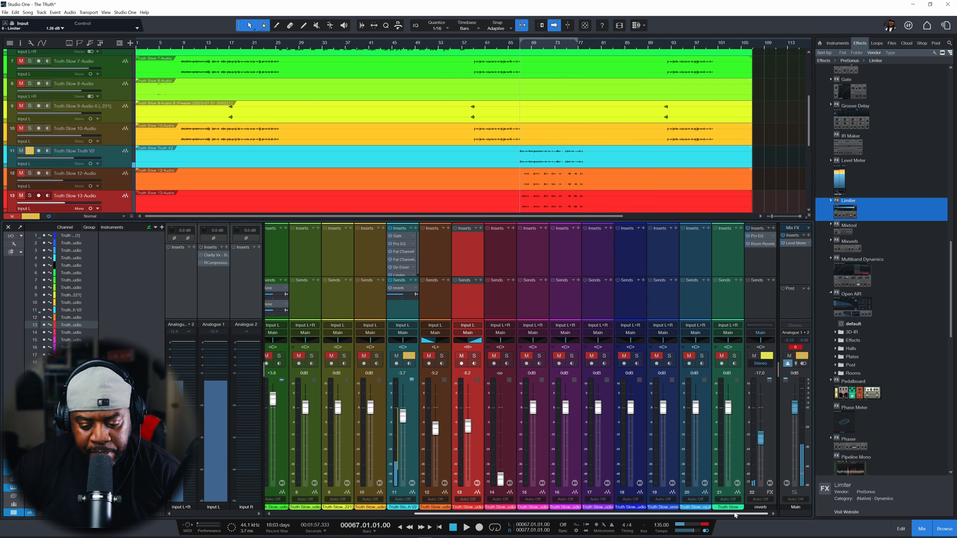
Step: Add a second send from Truth V2 to a new FX channel and rename that channel "delay"
left_click(416, 281)
left_click(442, 325)
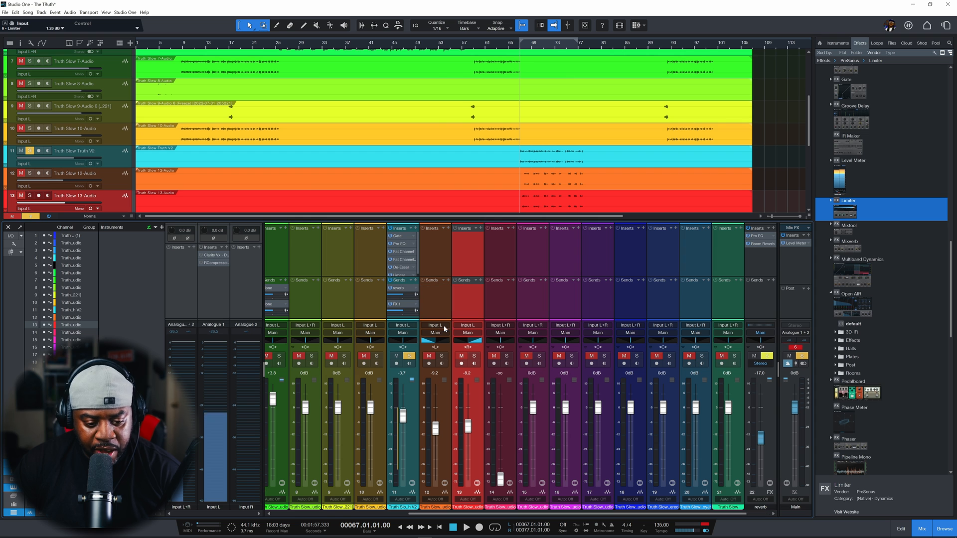
left_click_drag(662, 514, 728, 516)
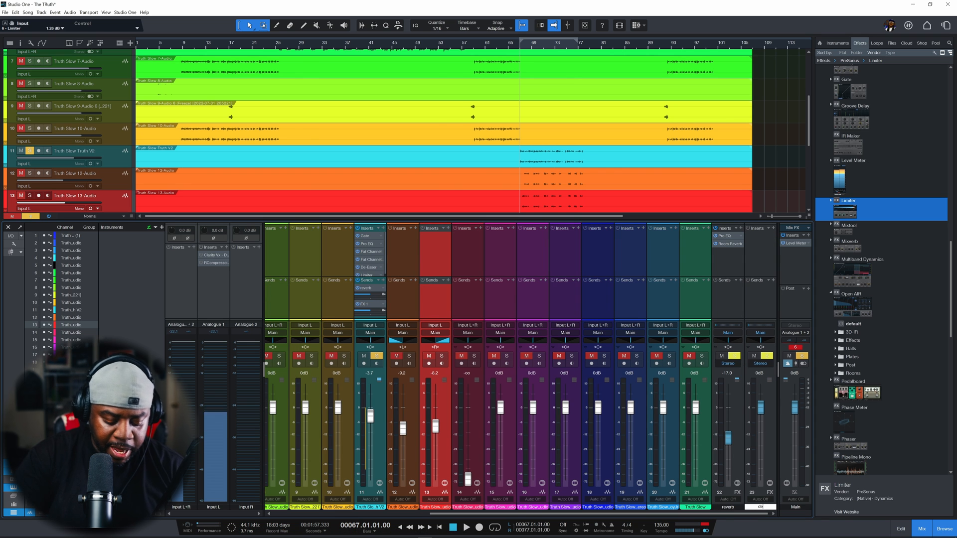
type("lay")
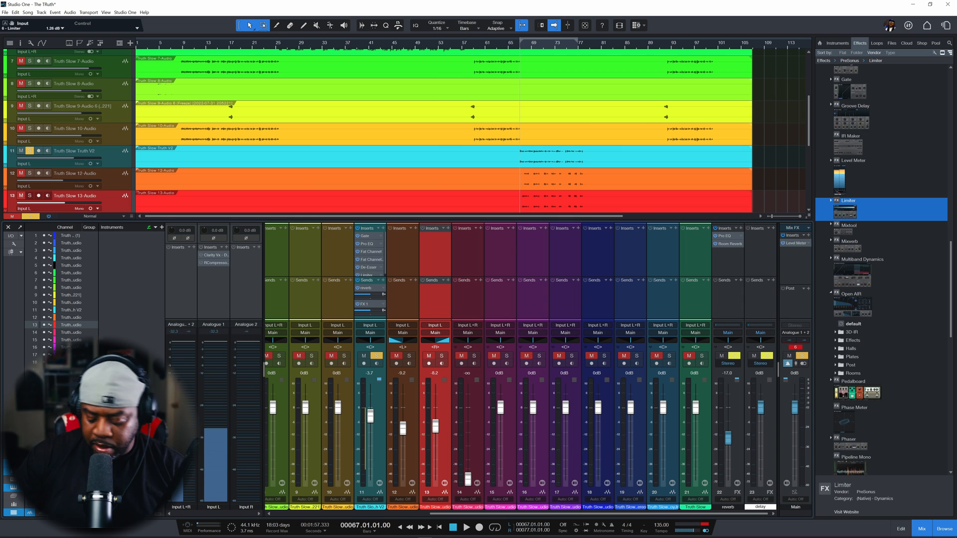
key("Return")
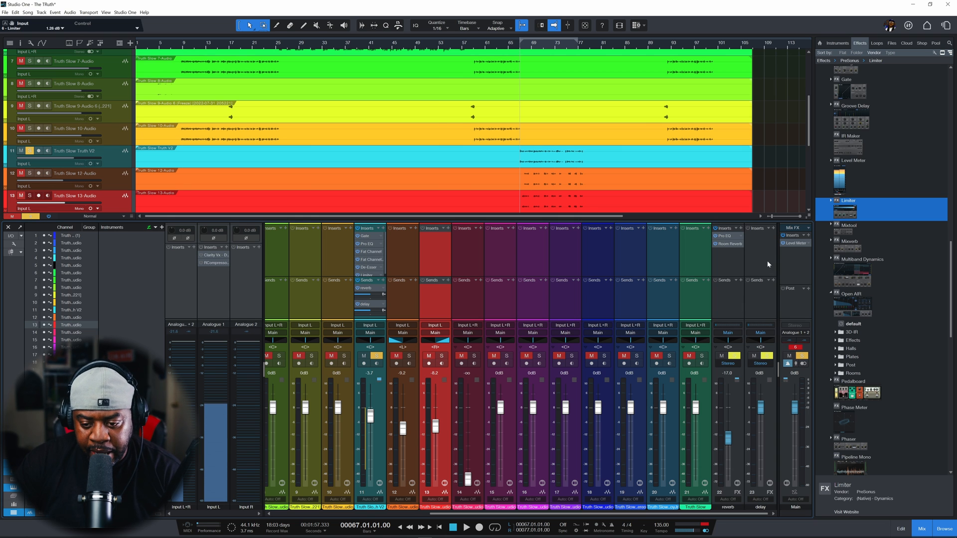
Step: Lower the delay channel fader to -∞ and insert the PreSonus Beat Delay on that channel
left_click_drag(760, 411, 761, 481)
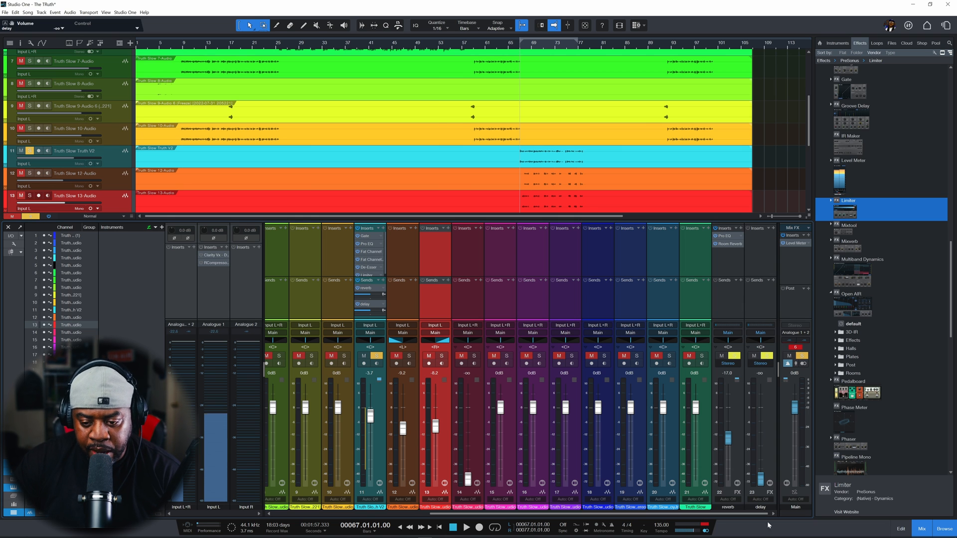
left_click(772, 228)
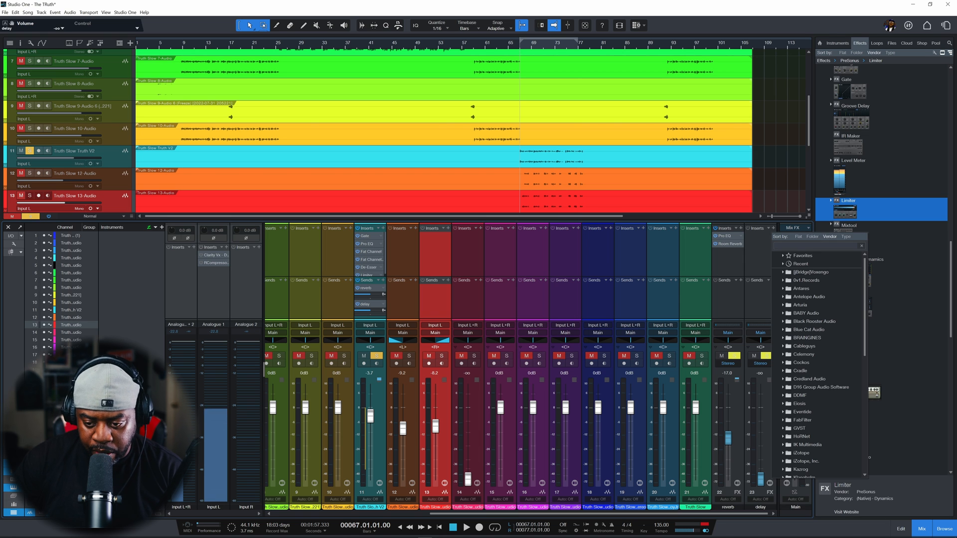
left_click(898, 226)
scroll(884, 199, "down", 6)
scroll(878, 194, "up", 5)
scroll(877, 193, "up", 6)
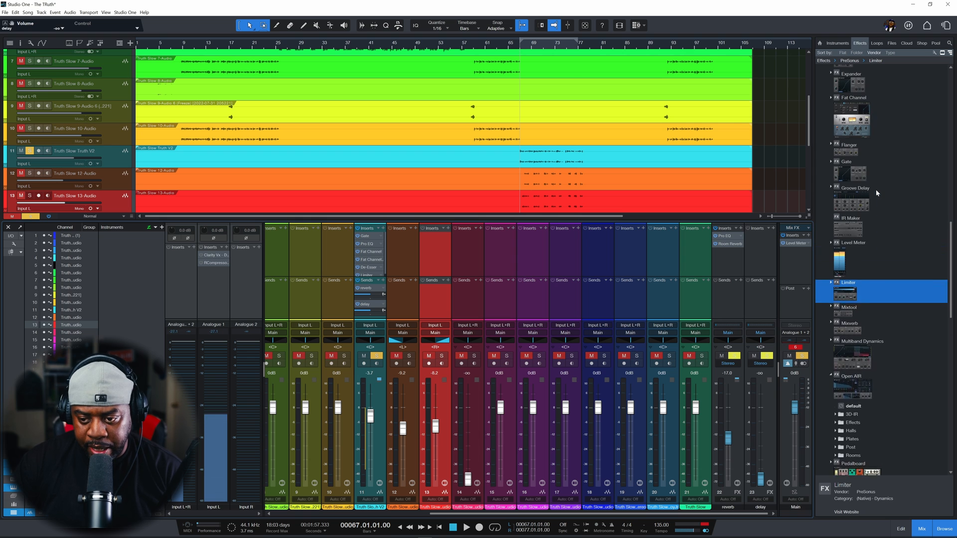
scroll(880, 190, "up", 3)
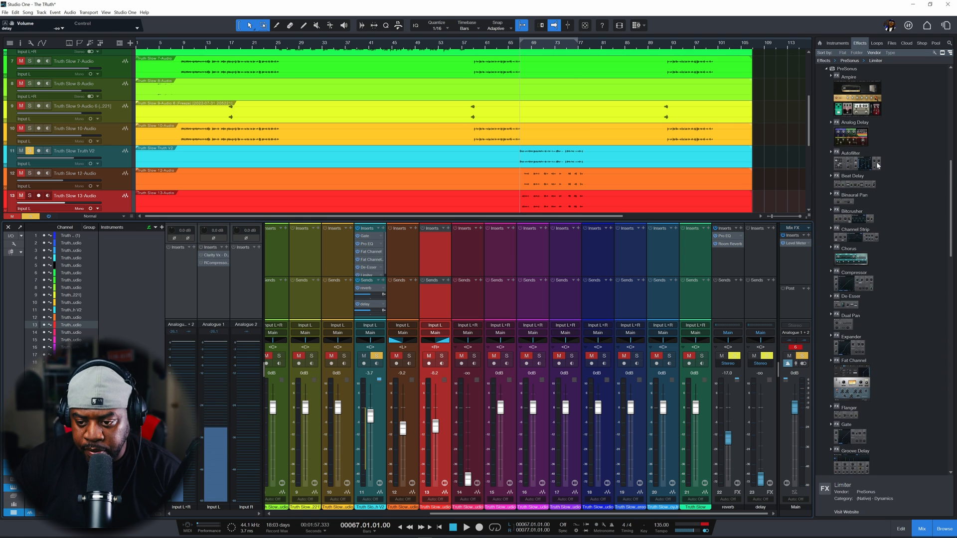
left_click_drag(860, 184, 760, 236)
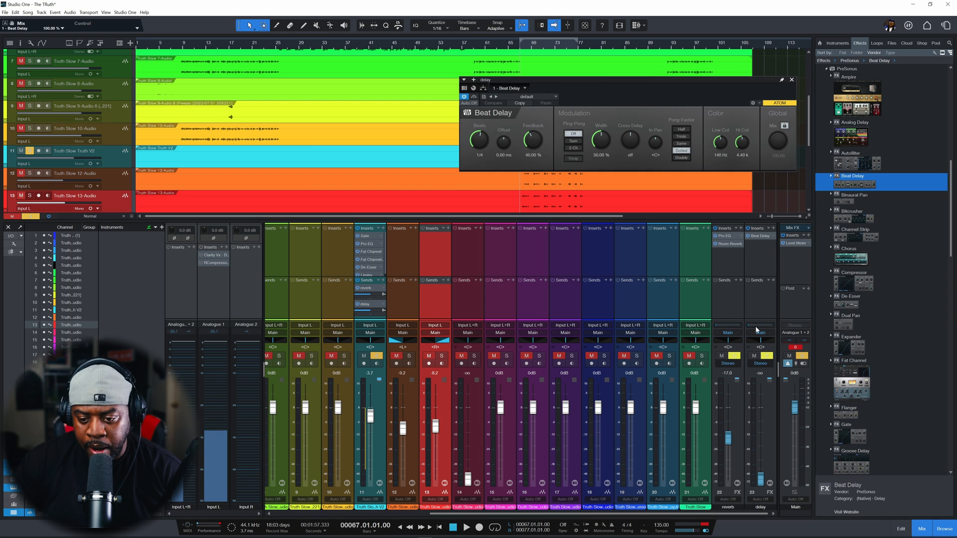
Step: Set Beat Delay to 1/8 beats with 48% feedback, and raise the delay channel fader to about -9.7 dB during playback
left_click(479, 136)
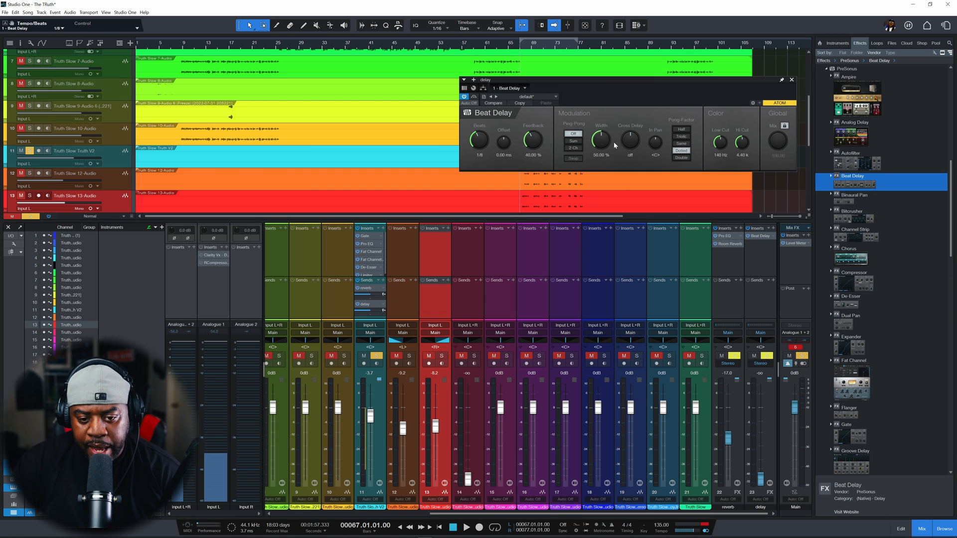
left_click_drag(533, 135, 533, 131)
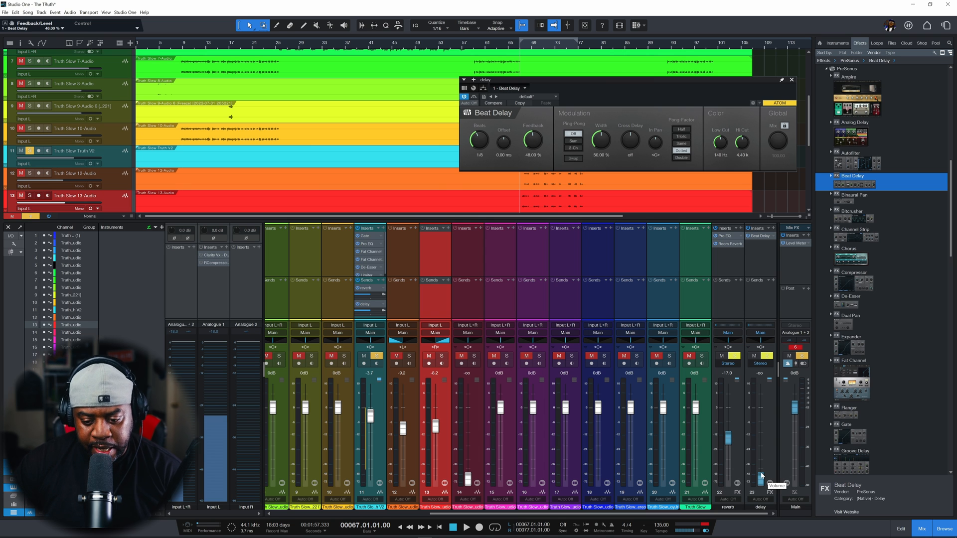
key("space")
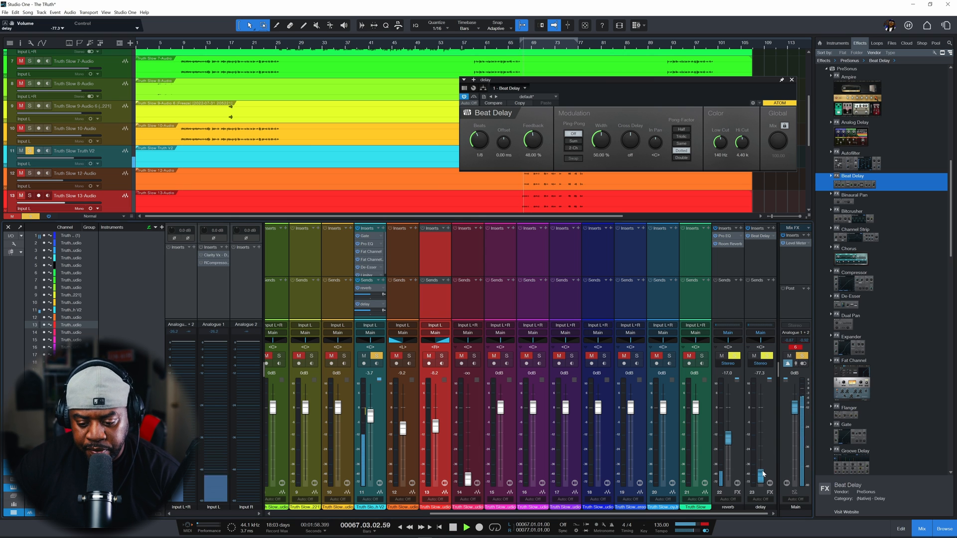
left_click_drag(761, 477, 763, 426)
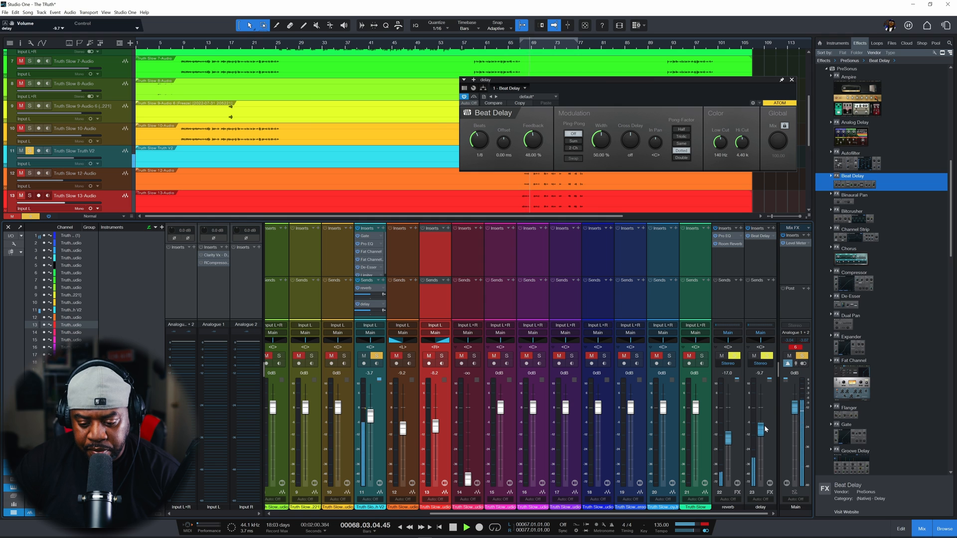
Step: Lower the delay channel fader to about -25.9 dB and the reverb channel fader to about -19.6 dB during playback
key("space")
left_click_drag(764, 429, 760, 452)
key("space")
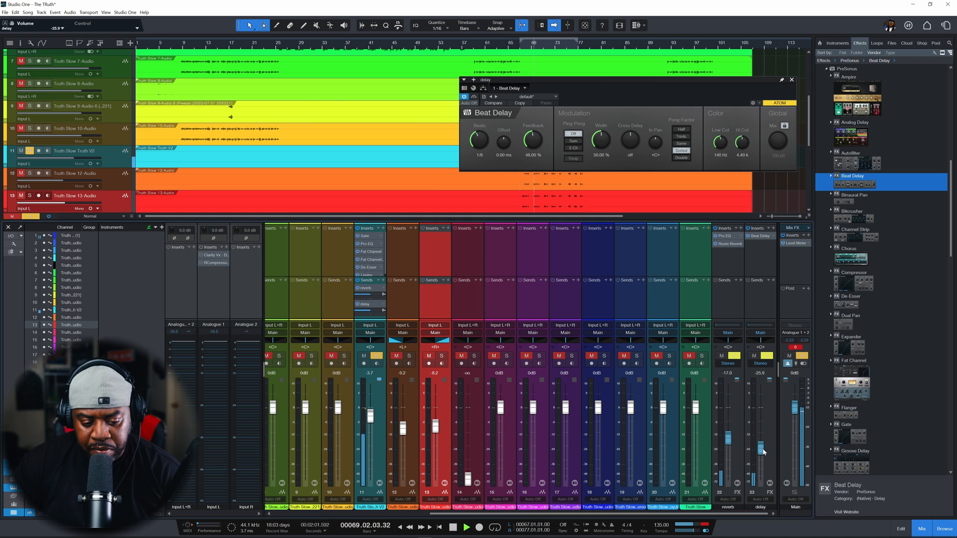
key("space")
key("space")
left_click_drag(728, 441, 731, 448)
key("space")
key("space")
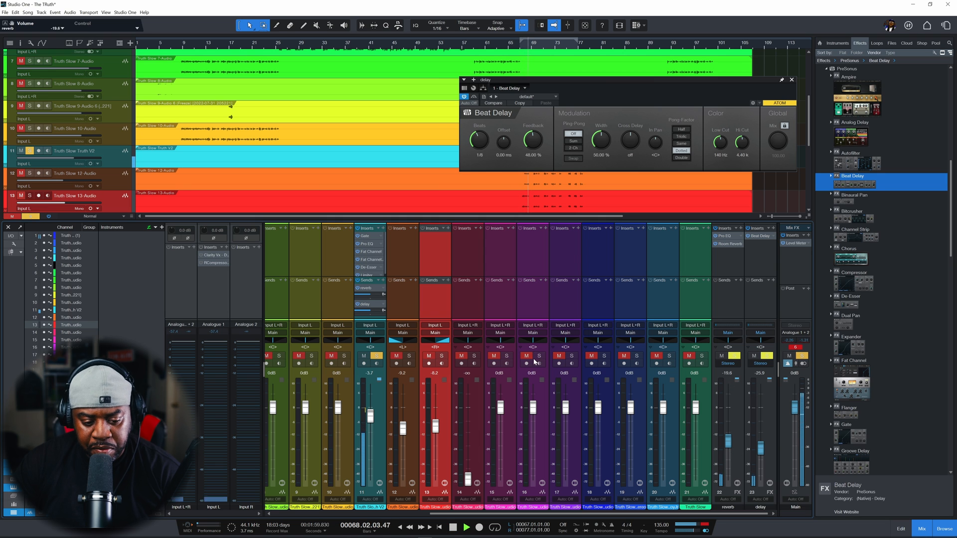
key("space")
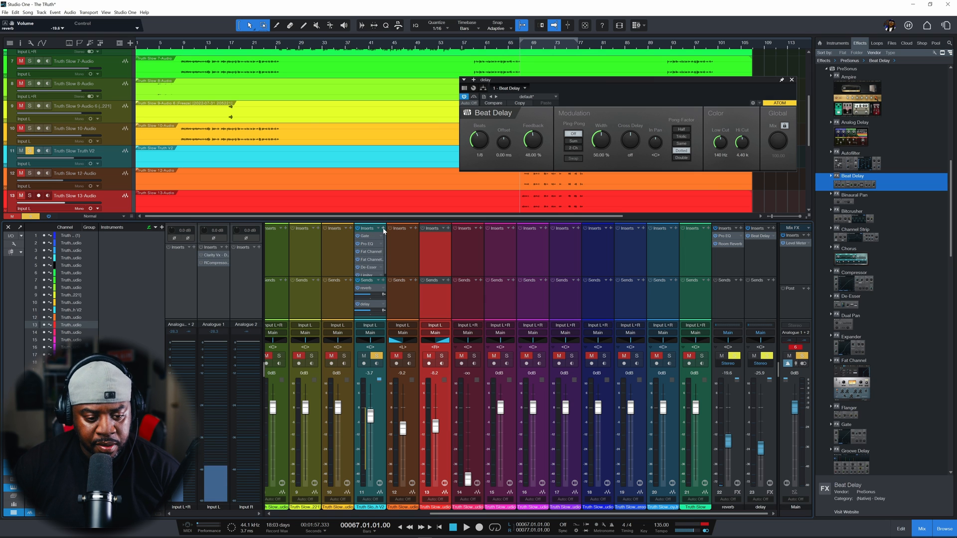
Step: Store Truth V2's insert effects as an FX chain named "The Truth Vocal" in the Vocals subfolder
left_click(380, 228)
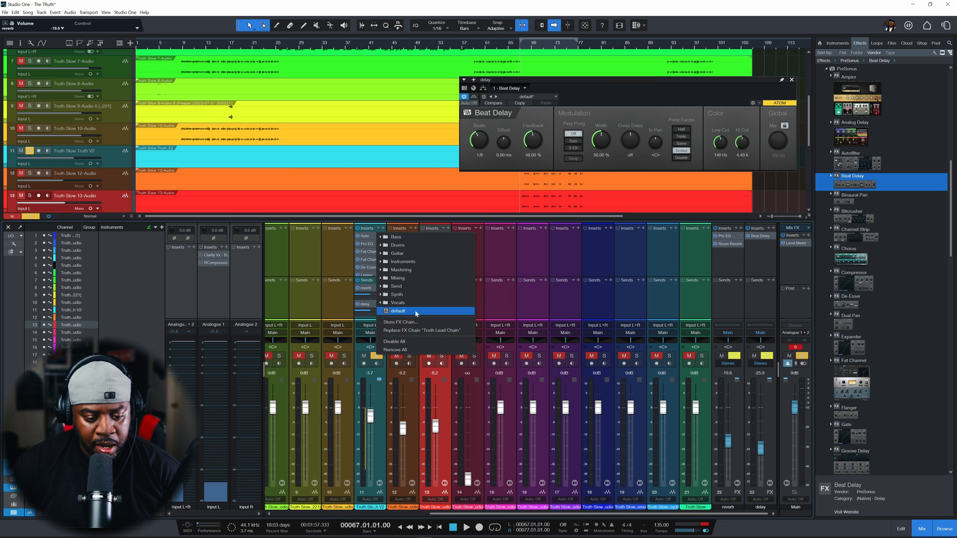
left_click(400, 322)
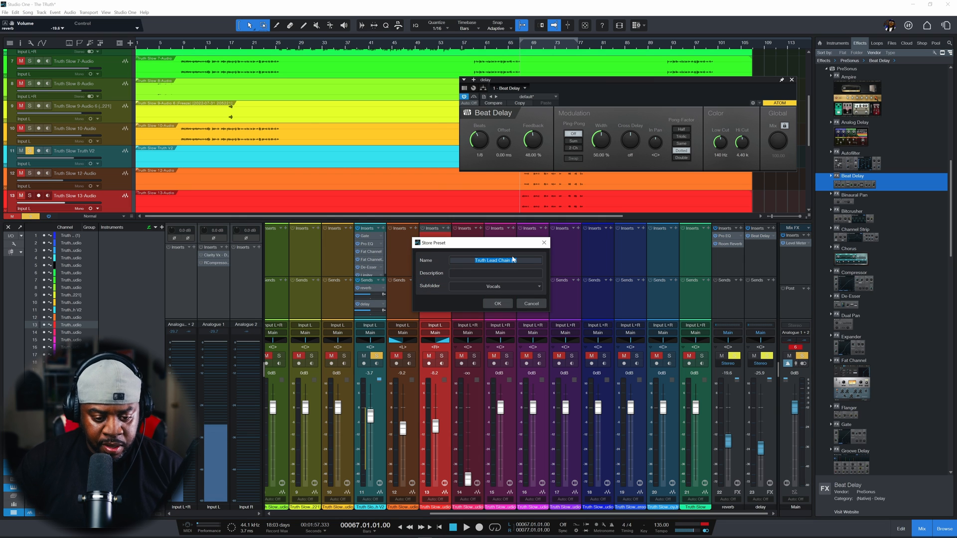
type("The ")
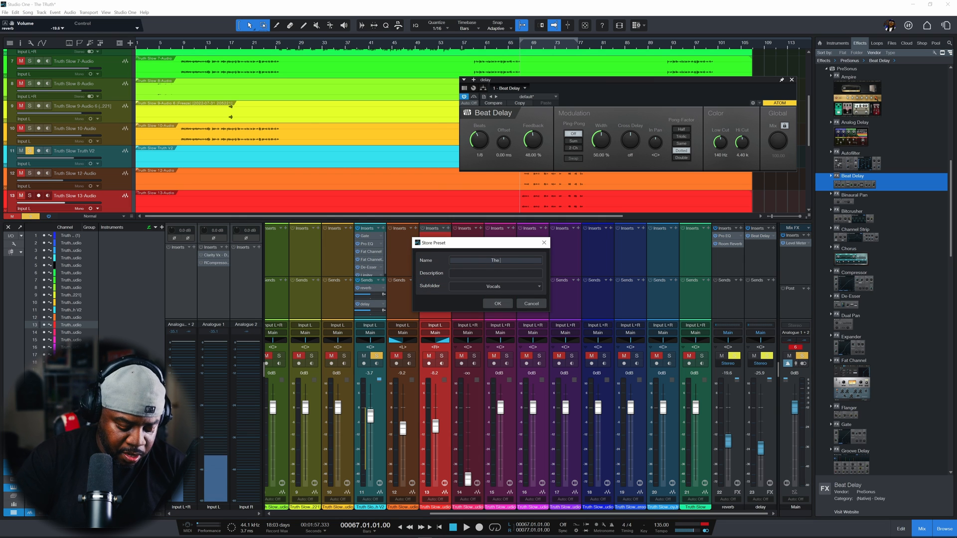
type("Truth ")
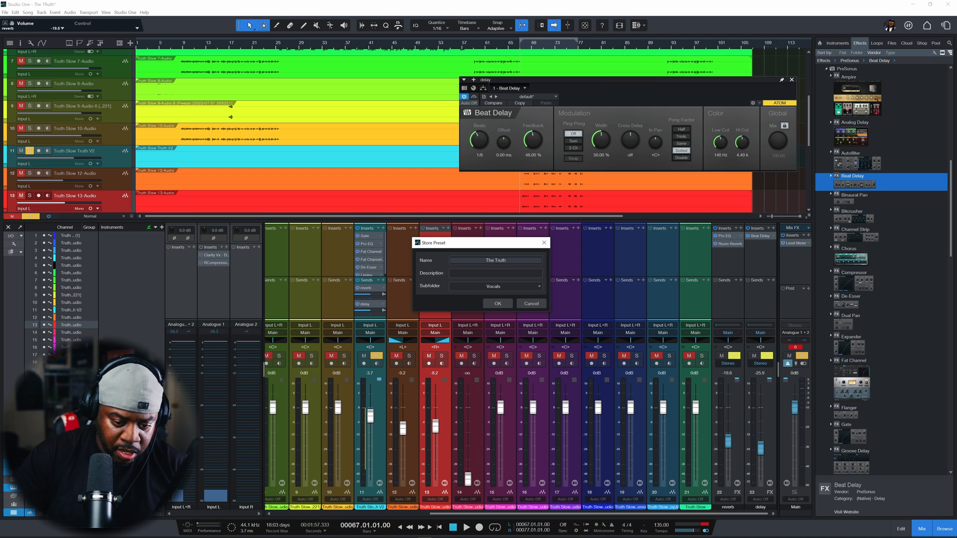
type("Vocal")
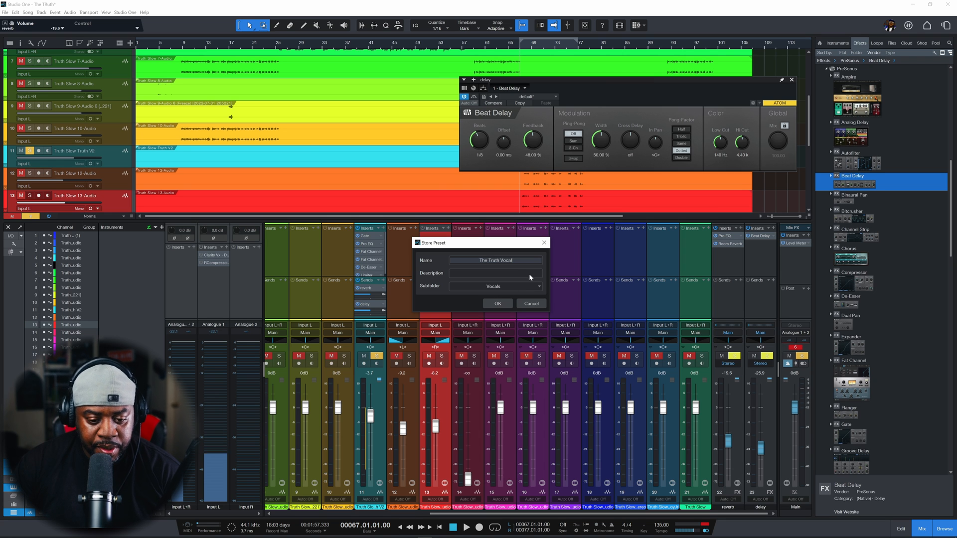
left_click(498, 305)
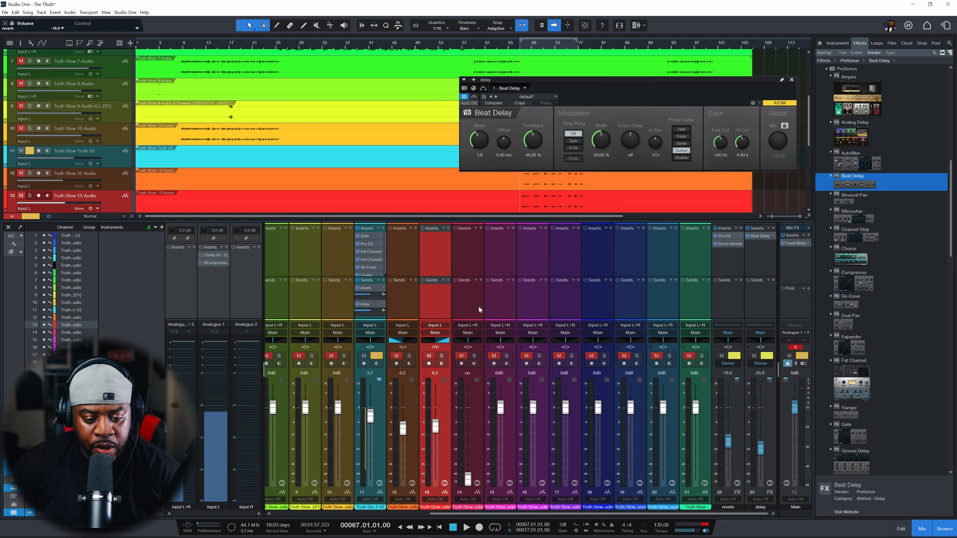
Step: Load the "The Truth Vocal" FX chain on channel 12 and reduce its second Fat Channel's high-frequency boost to about 1.55
left_click(411, 228)
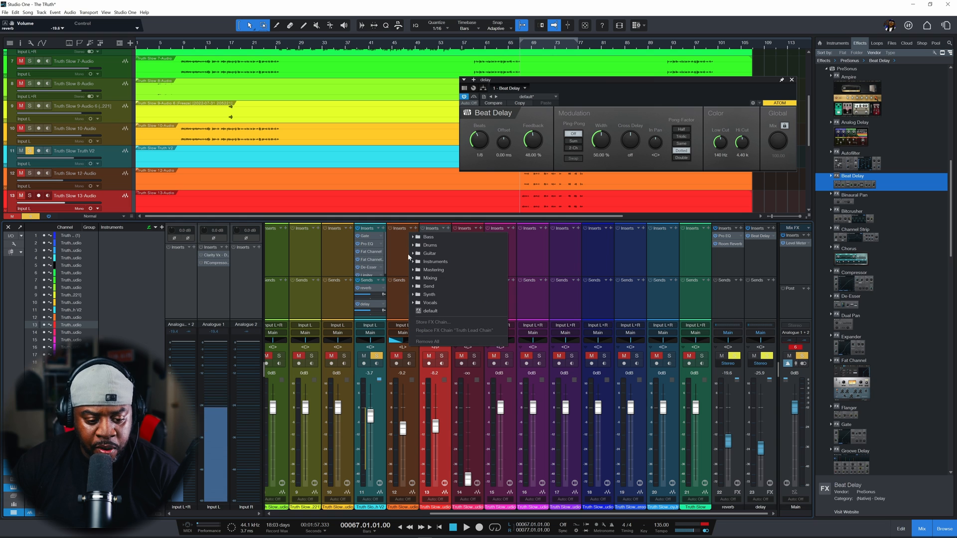
left_click(431, 303)
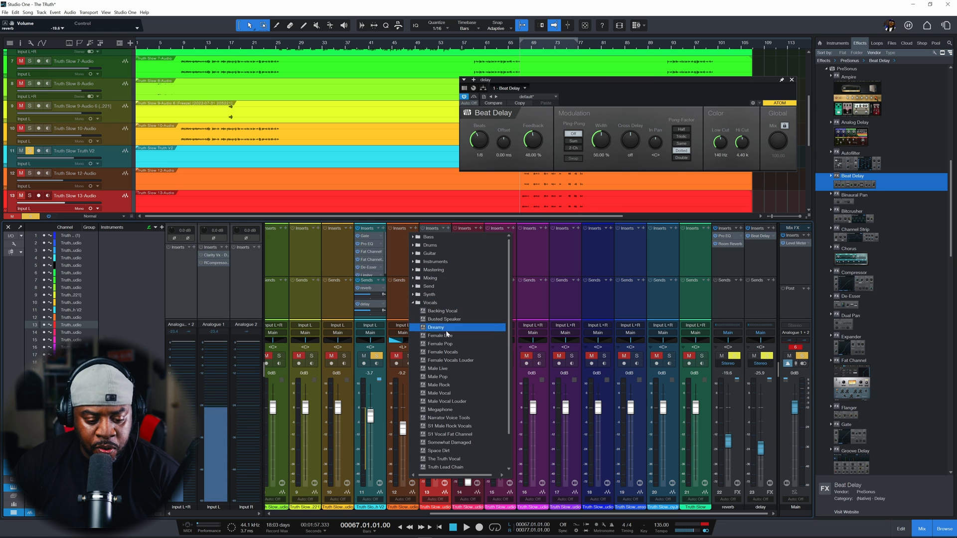
left_click(458, 459)
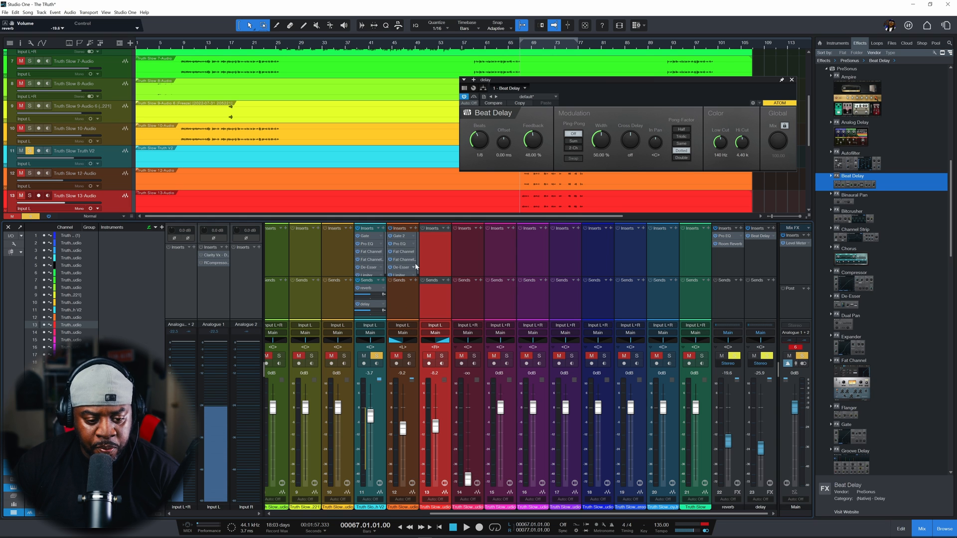
left_click(403, 260)
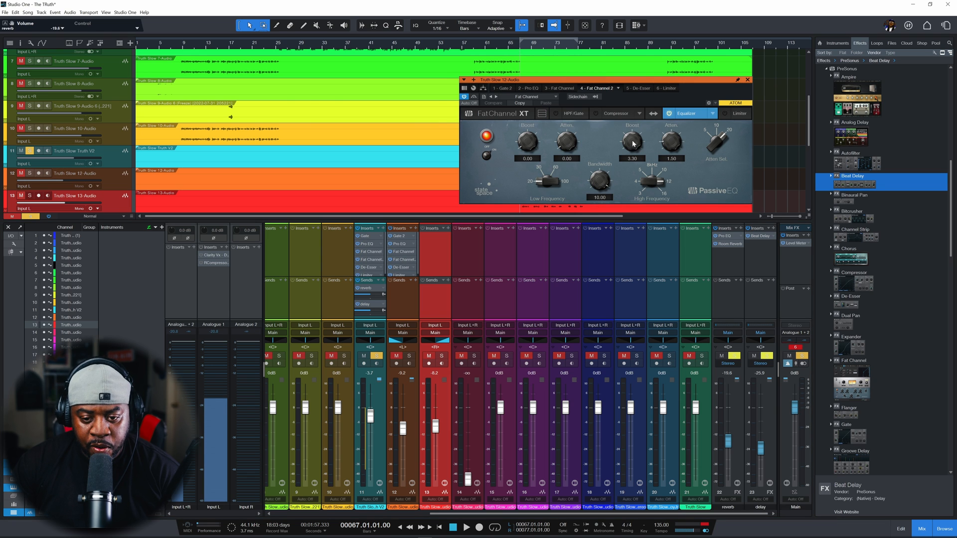
left_click_drag(630, 139, 631, 148)
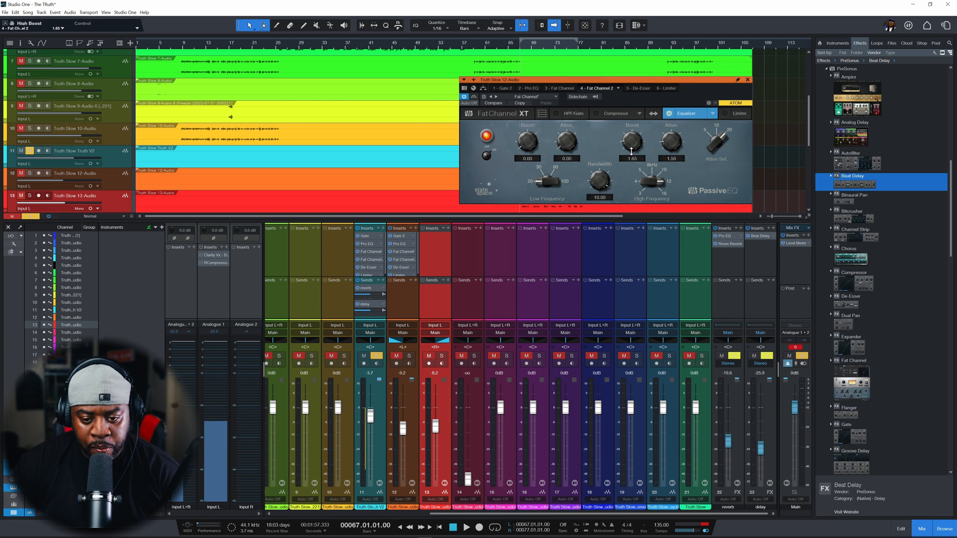
left_click(746, 80)
Step: Load the "The Truth Vocal" FX chain on channel 13 and reduce its second Fat Channel's high-frequency boost to about 1.50
left_click(443, 228)
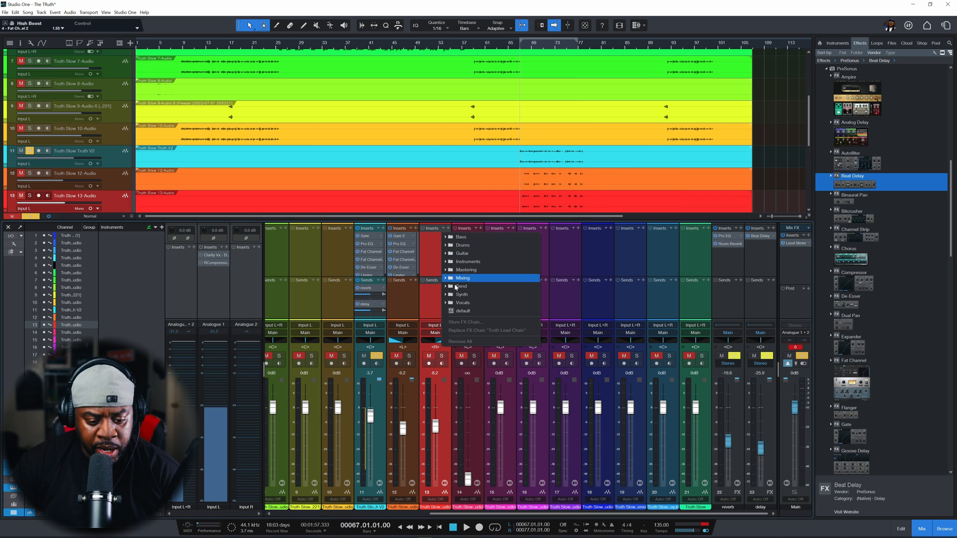
mouse_move(463, 306)
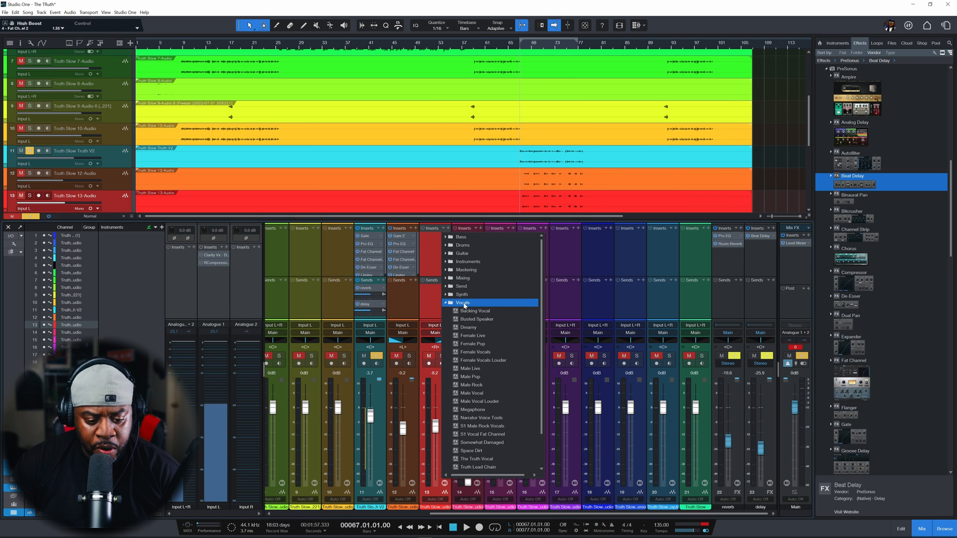
left_click(489, 458)
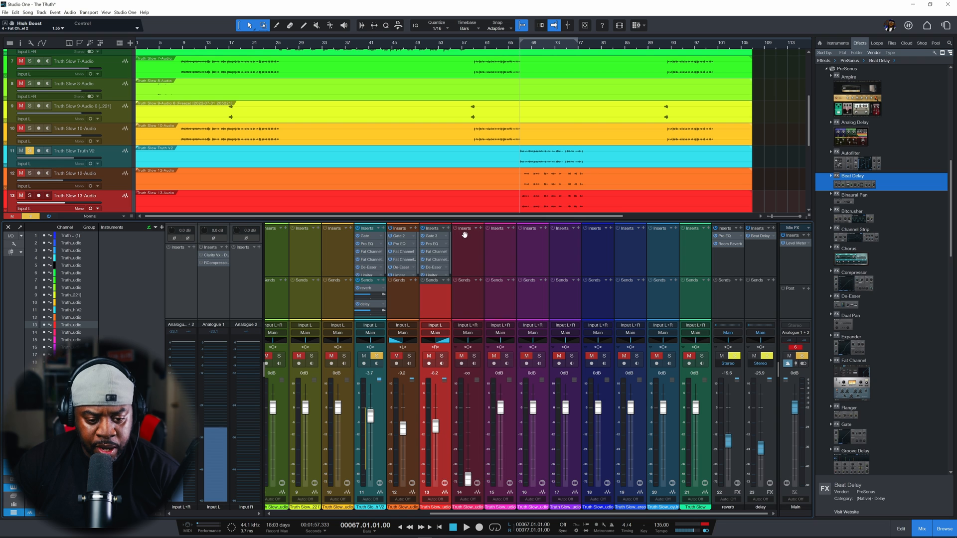
double_click(435, 260)
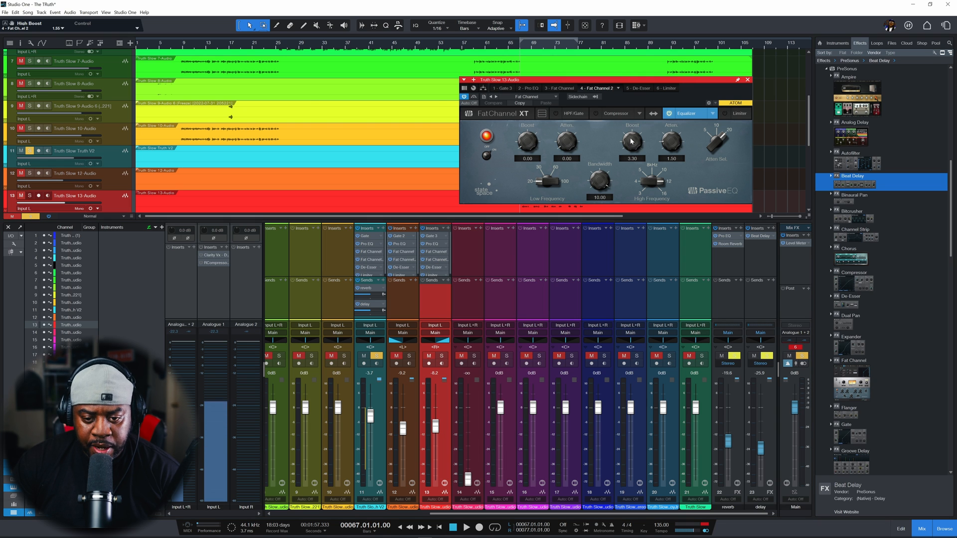
left_click_drag(639, 144, 629, 148)
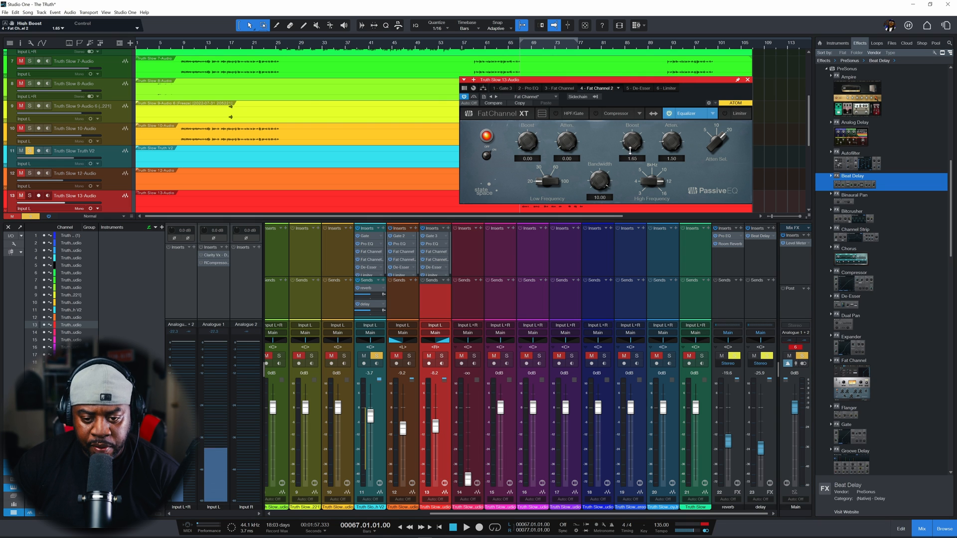
left_click(747, 80)
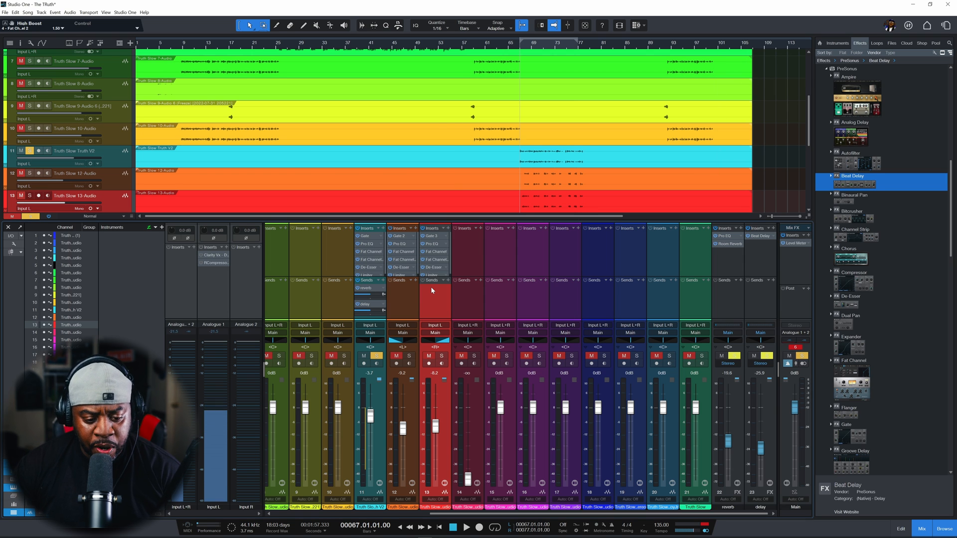
Step: Solo channels 12 and 13, copy Truth V2's reverb and delay sends to both, and play the result
left_click(409, 356)
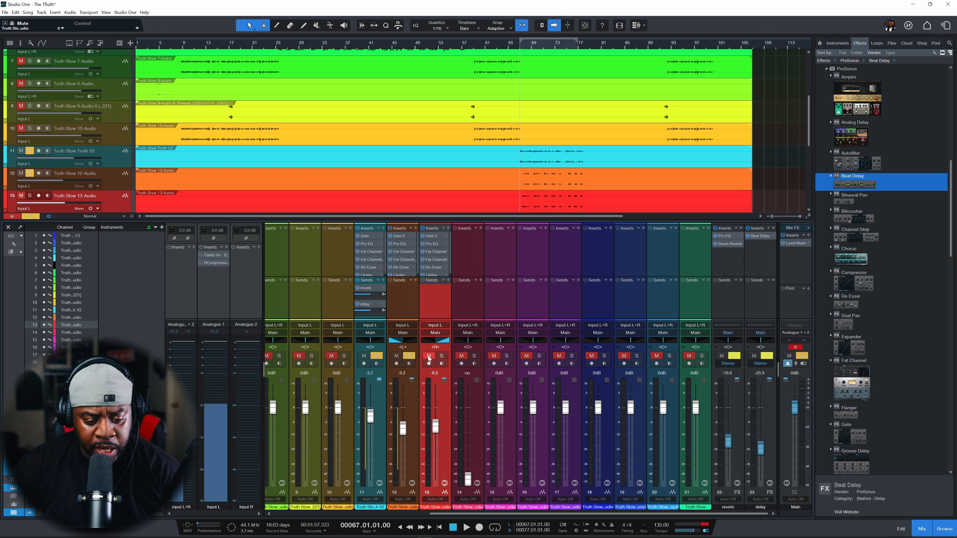
left_click(441, 355)
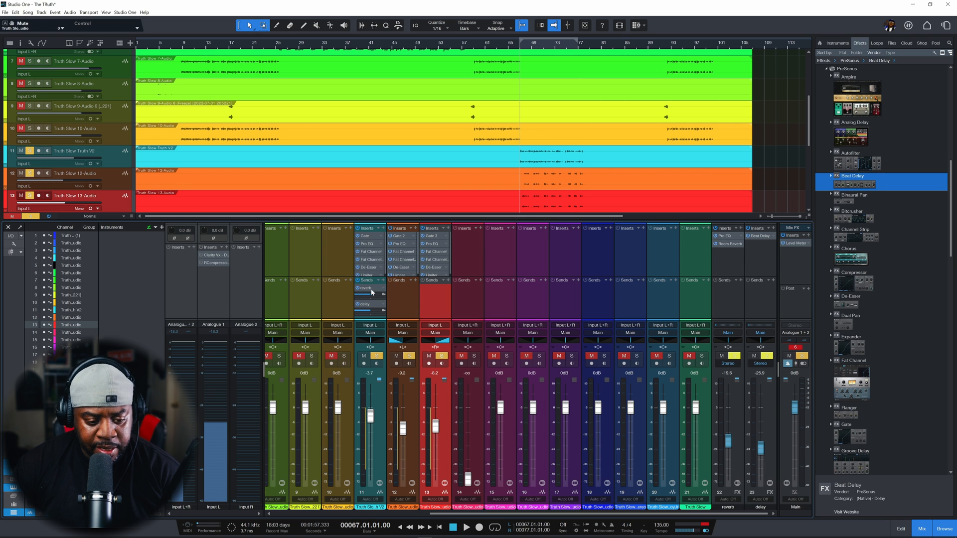
left_click_drag(371, 290, 432, 291)
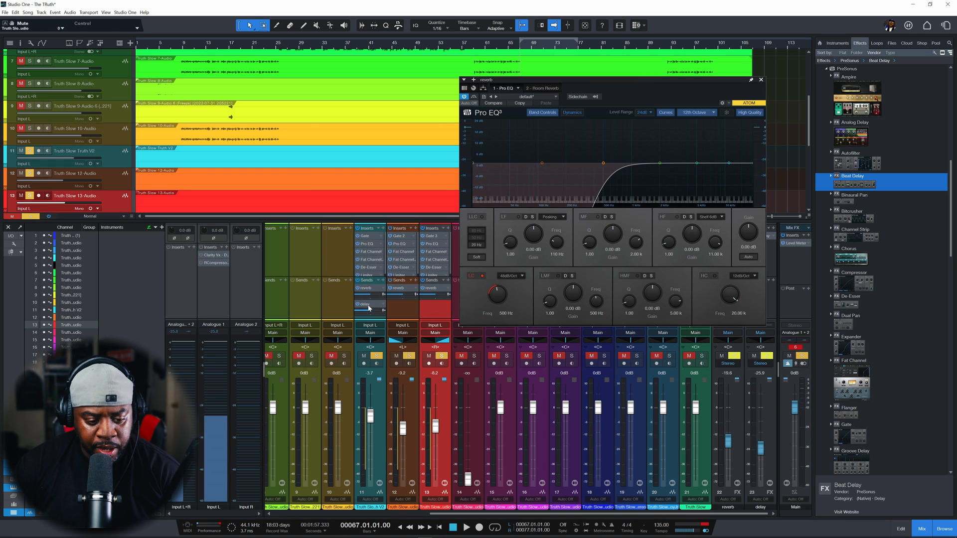
left_click_drag(368, 306, 433, 306)
key("space")
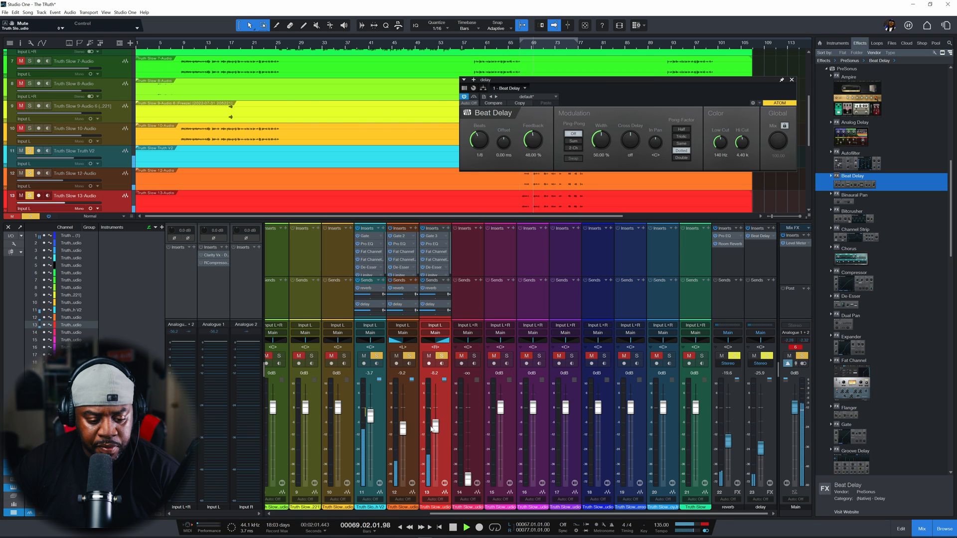
key("space")
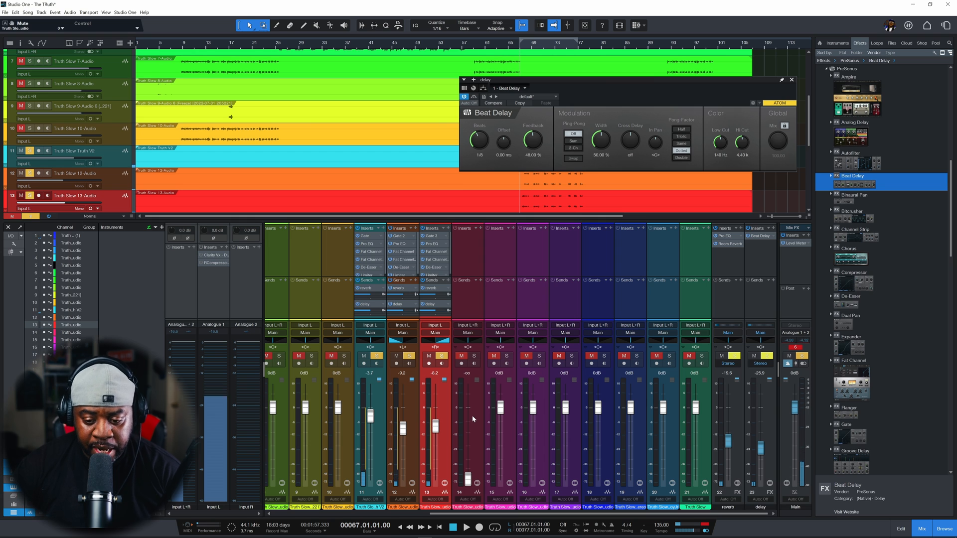
Step: With the Main output in mono during playback, lower channels 11, 12 and 13 to about -6.2, -18.9 and -17.0 dB, and return Main to stereo
left_click(803, 363)
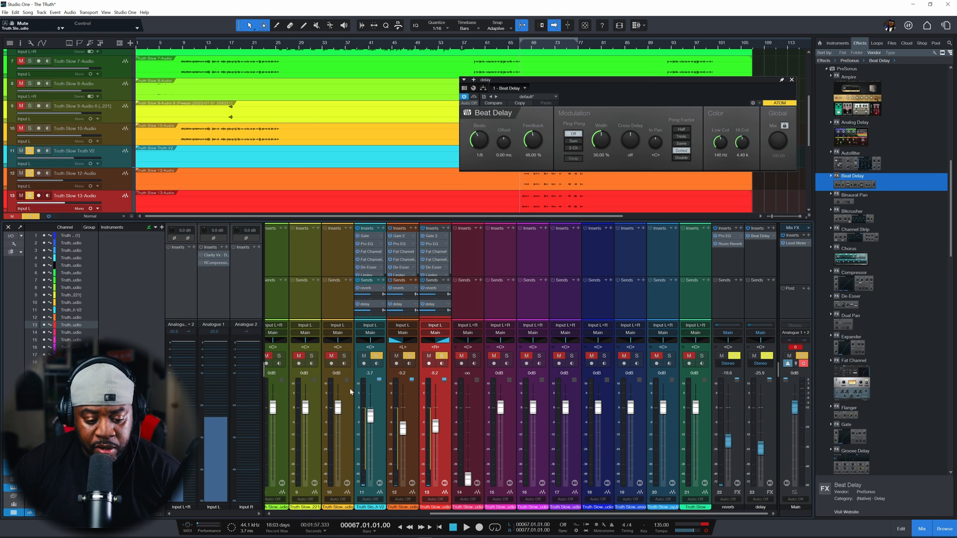
key("space")
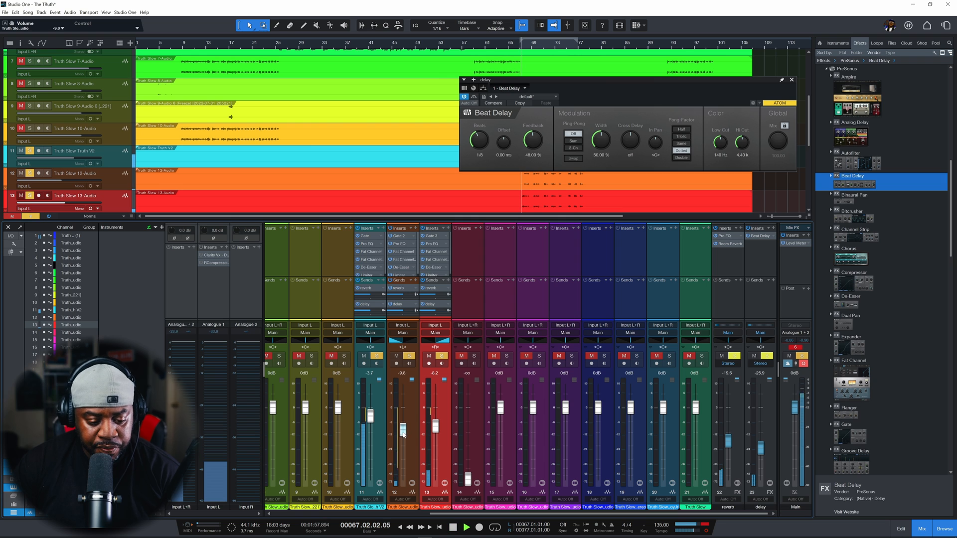
left_click_drag(404, 429, 435, 430)
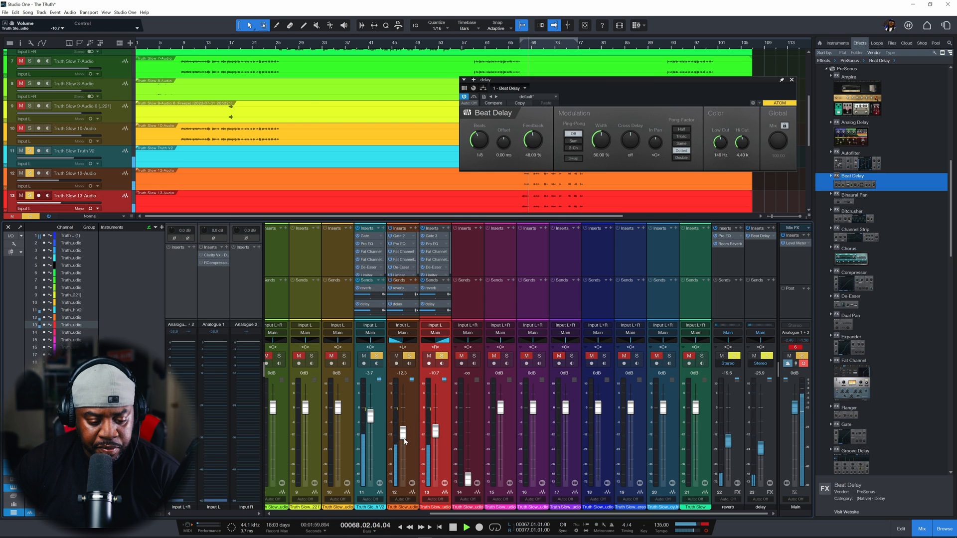
left_click_drag(403, 433, 435, 436)
left_click_drag(370, 416, 436, 443)
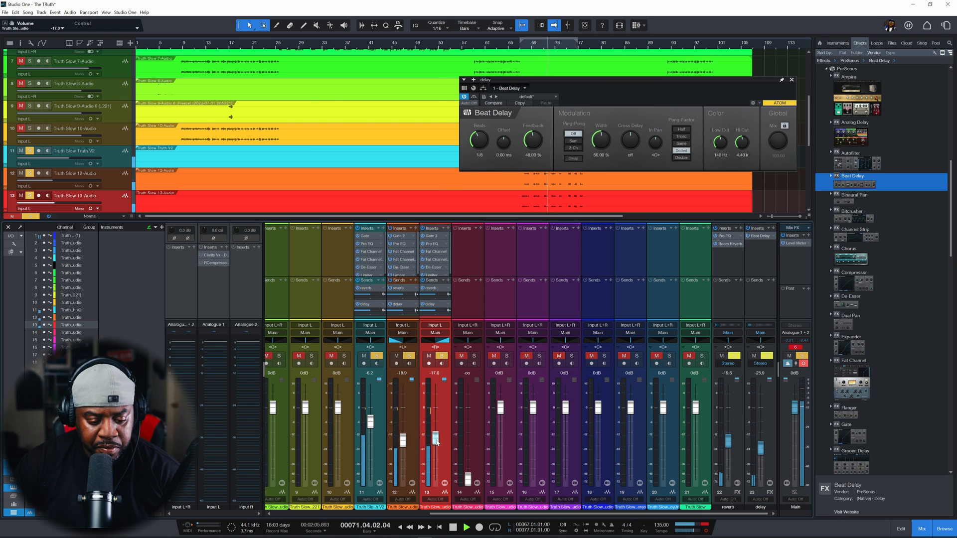
left_click(804, 364)
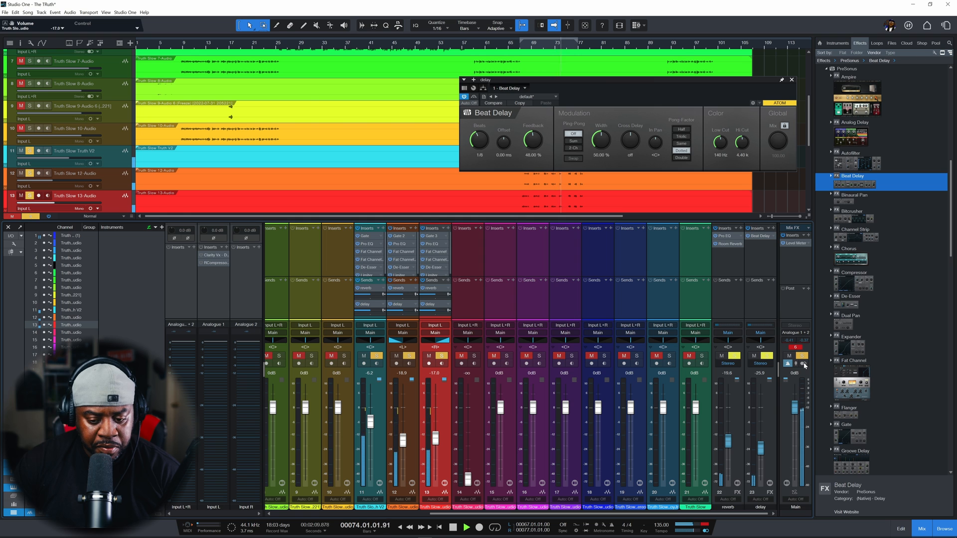
Step: Rebalance channels 11, 12 and 13 to about -4.7, -17.6 and -16.3 dB, checking the Main output in mono and stereo, and stop playback
left_click_drag(370, 422, 435, 436)
left_click(803, 364)
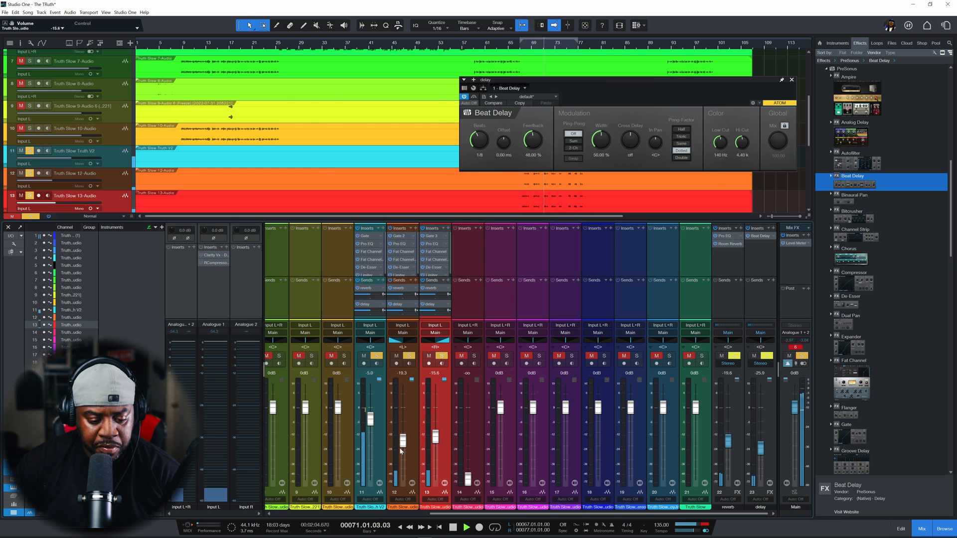
left_click_drag(402, 442, 436, 439)
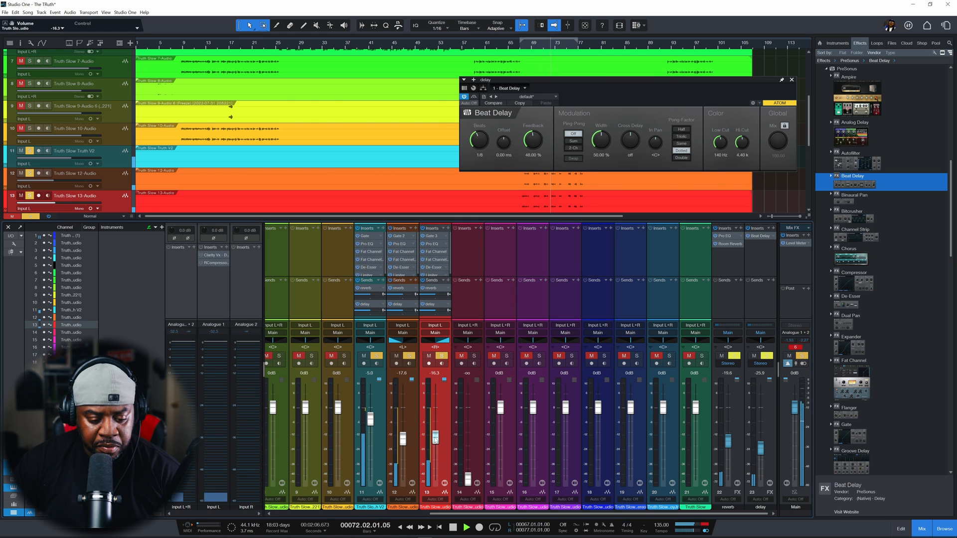
left_click(803, 364)
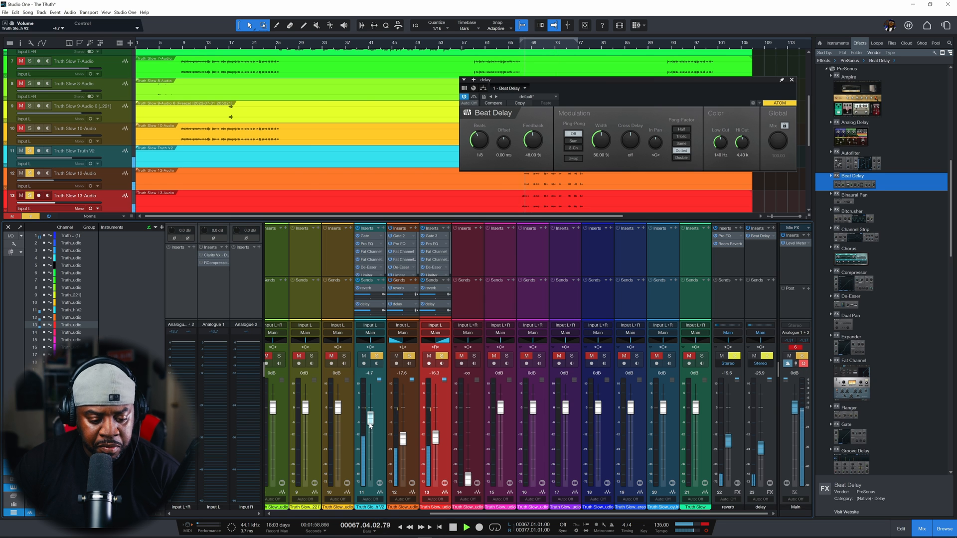
left_click_drag(370, 420, 370, 418)
left_click(803, 364)
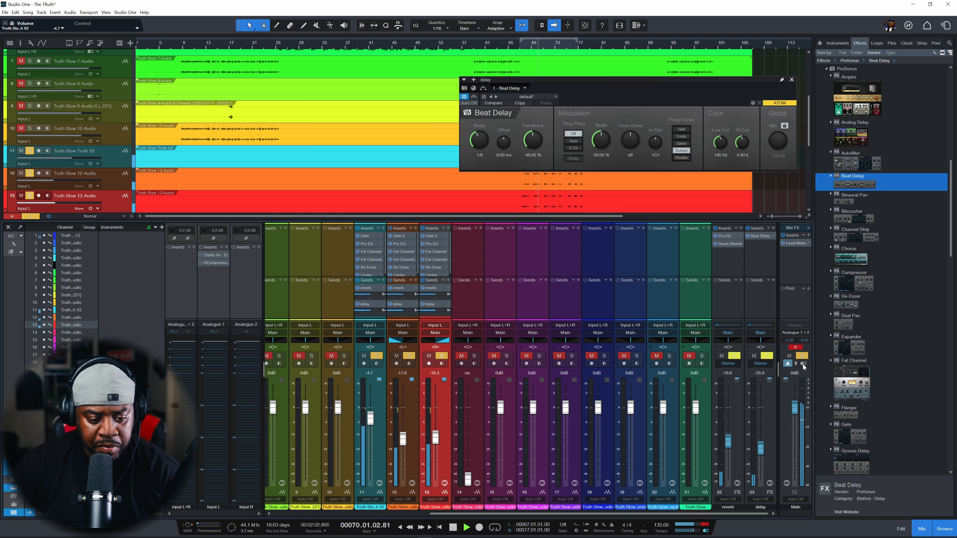
key("space")
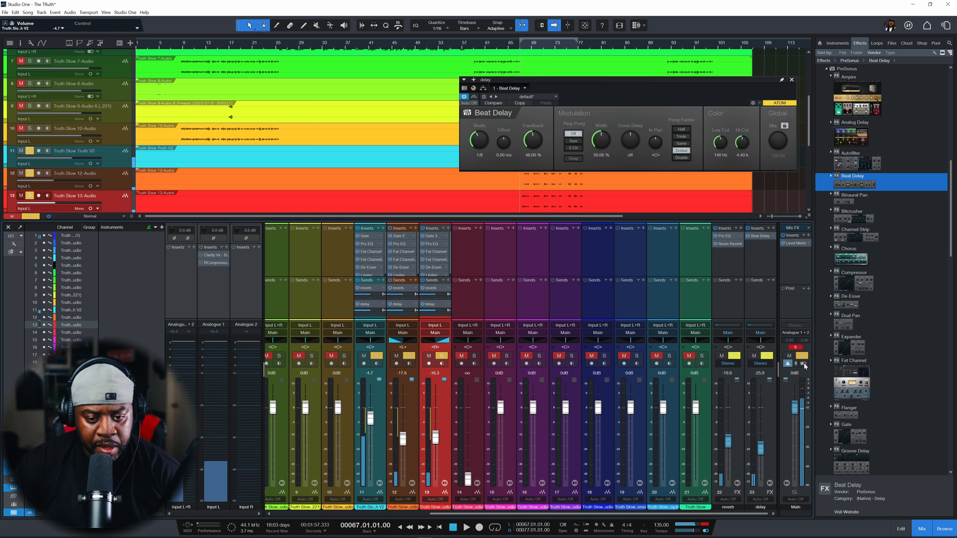